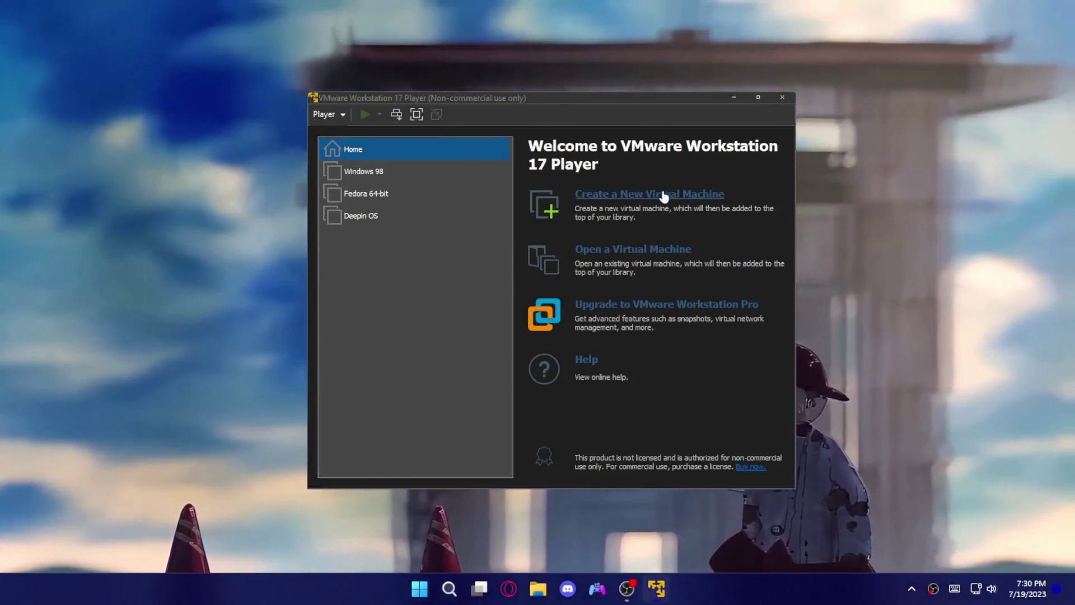
Step: Start a new virtual machine from the Windows Me ISO, keeping the suggested name and location
{"action": "left_click", "coordinate": [652, 195]}
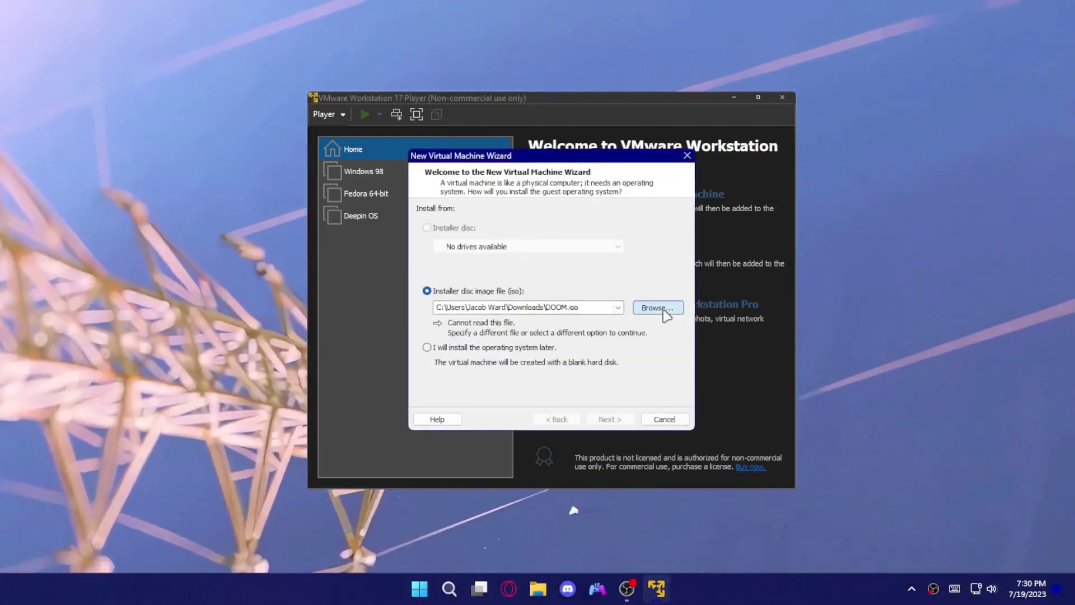
{"action": "left_click", "coordinate": [649, 309]}
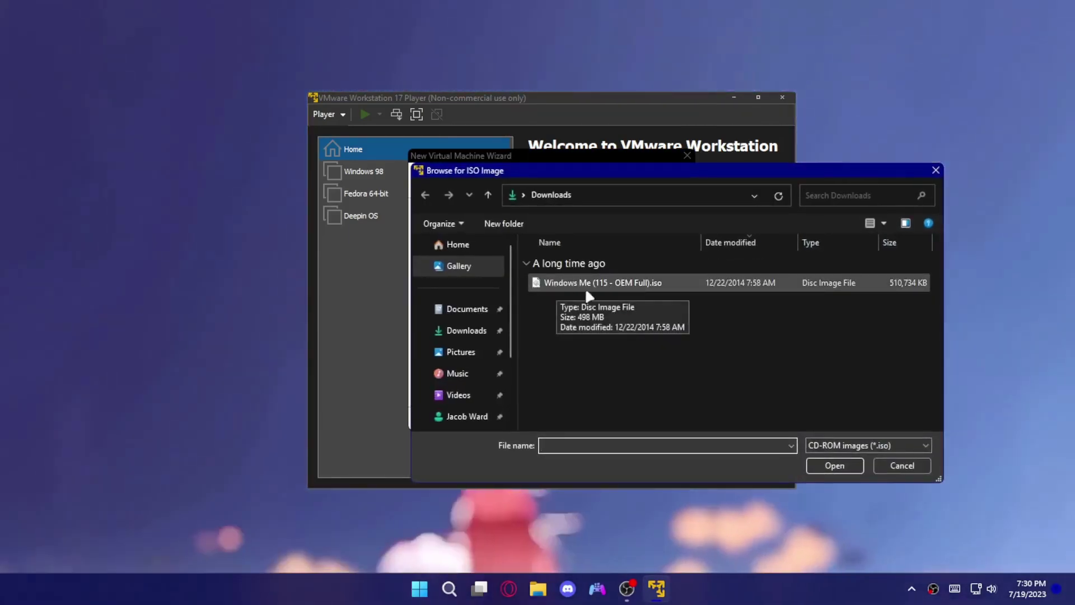
{"action": "double_click", "coordinate": [584, 287]}
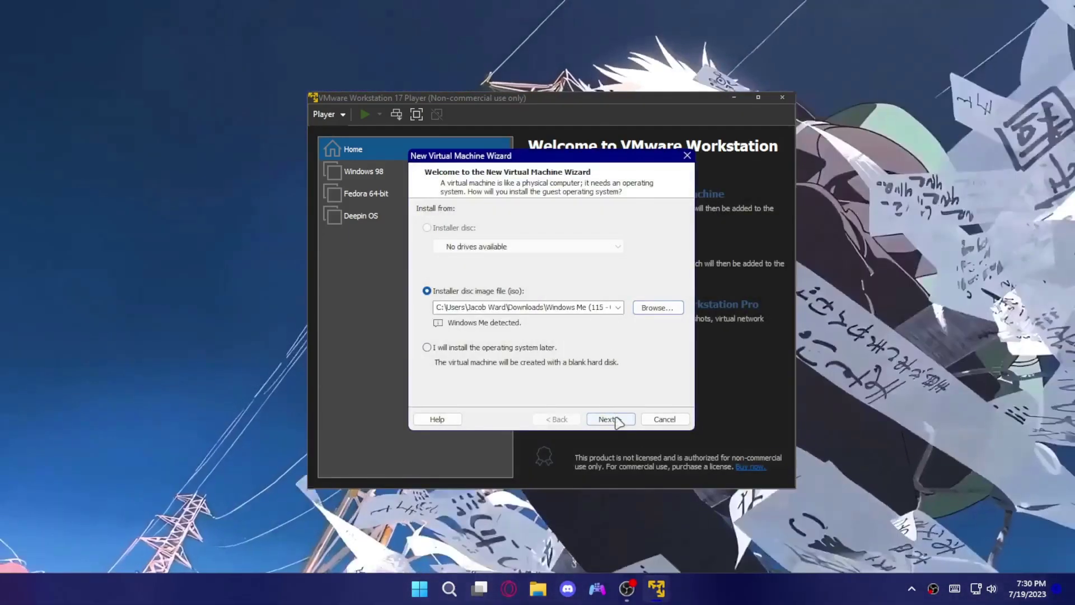
{"action": "left_click", "coordinate": [611, 420]}
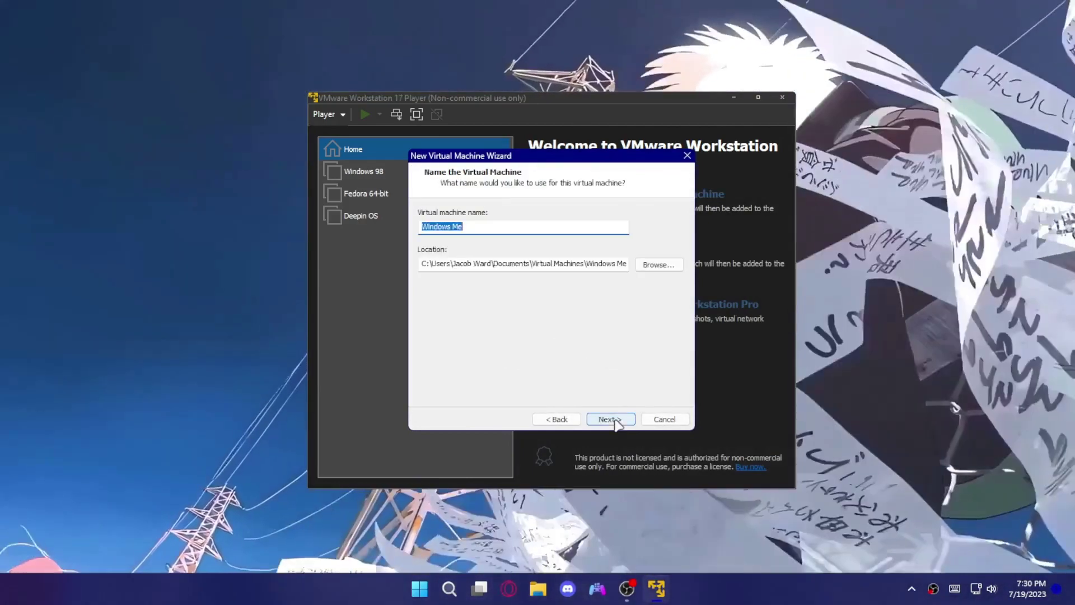
{"action": "left_click", "coordinate": [615, 421]}
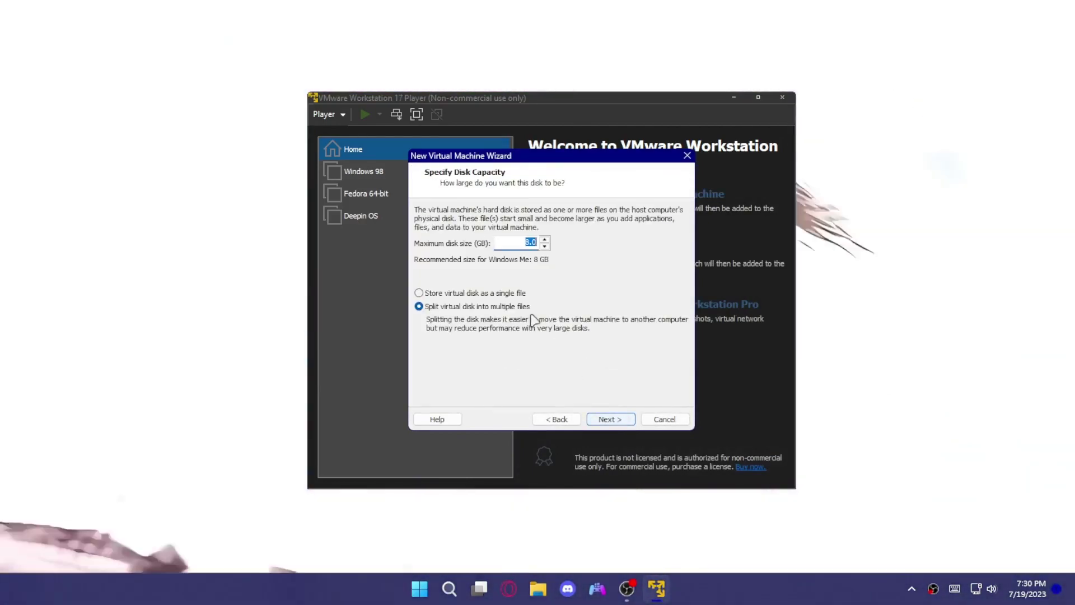
Step: Use an 8 GB single-file disk, create and power on the VM, and show it full screen
{"action": "left_click", "coordinate": [512, 293]}
{"action": "left_click", "coordinate": [609, 419]}
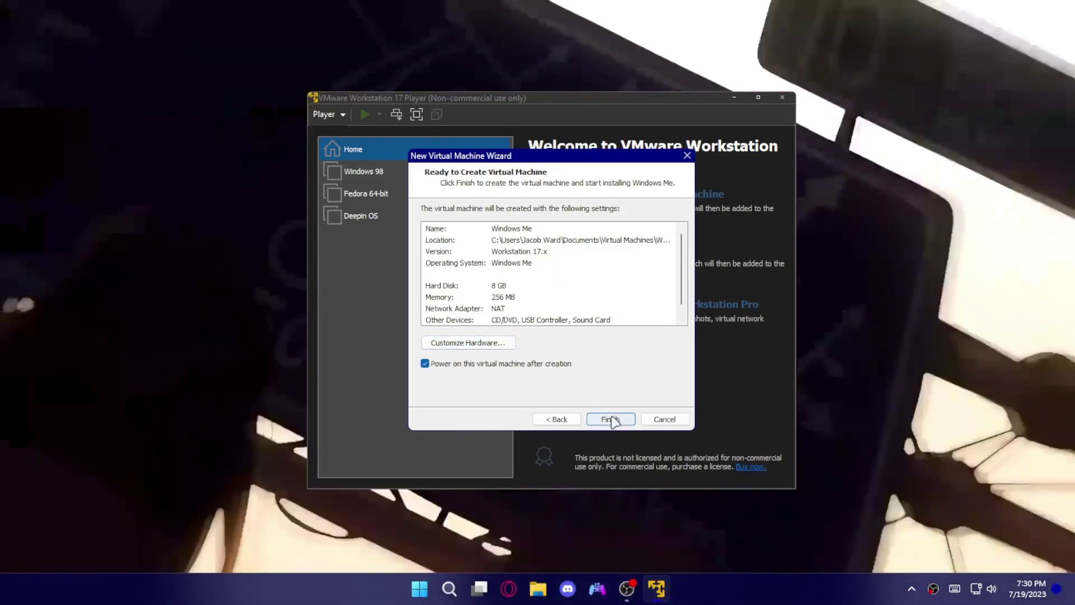
{"action": "left_click", "coordinate": [613, 419]}
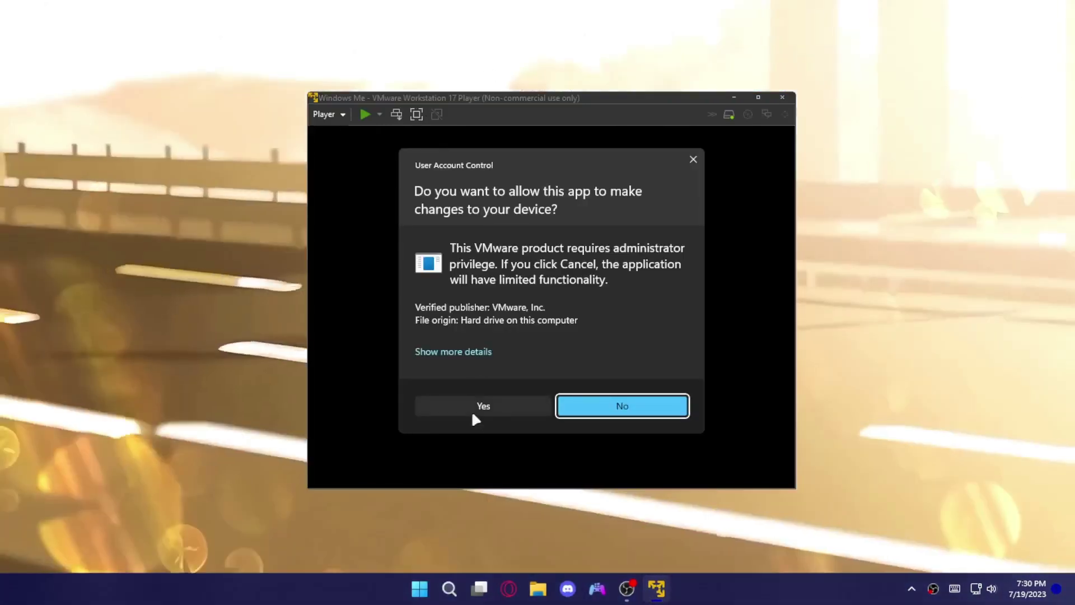
{"action": "left_click", "coordinate": [476, 408]}
{"action": "left_click", "coordinate": [417, 114]}
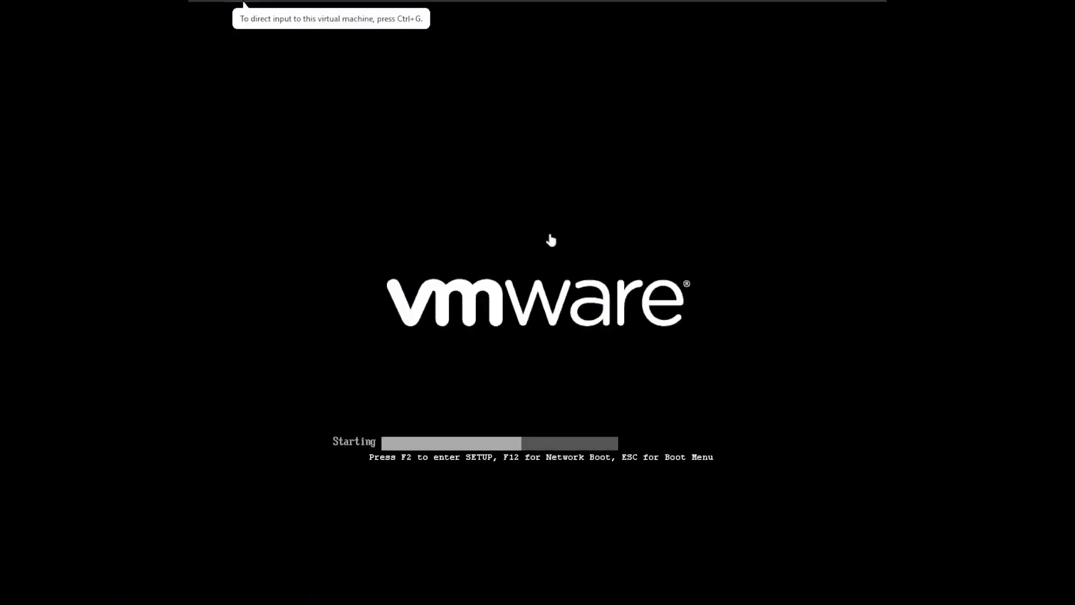
Step: Boot the VM from CD-ROM and let Windows Me Setup configure the unallocated disk space
{"action": "left_click", "coordinate": [555, 238]}
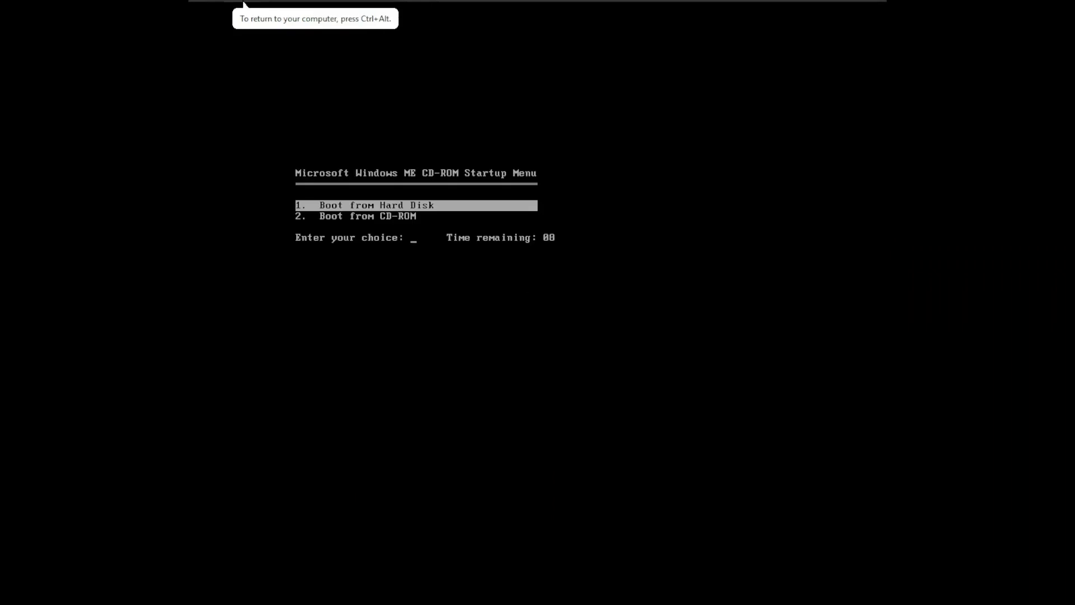
{"action": "key", "text": "Down"}
{"action": "key", "text": "Return"}
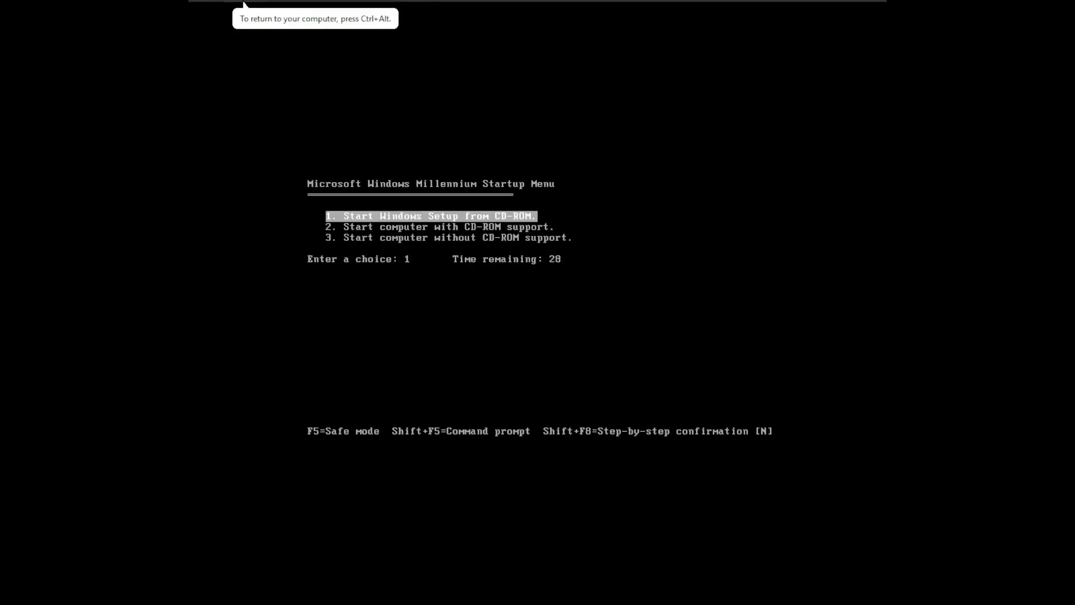
{"action": "key", "text": "Return"}
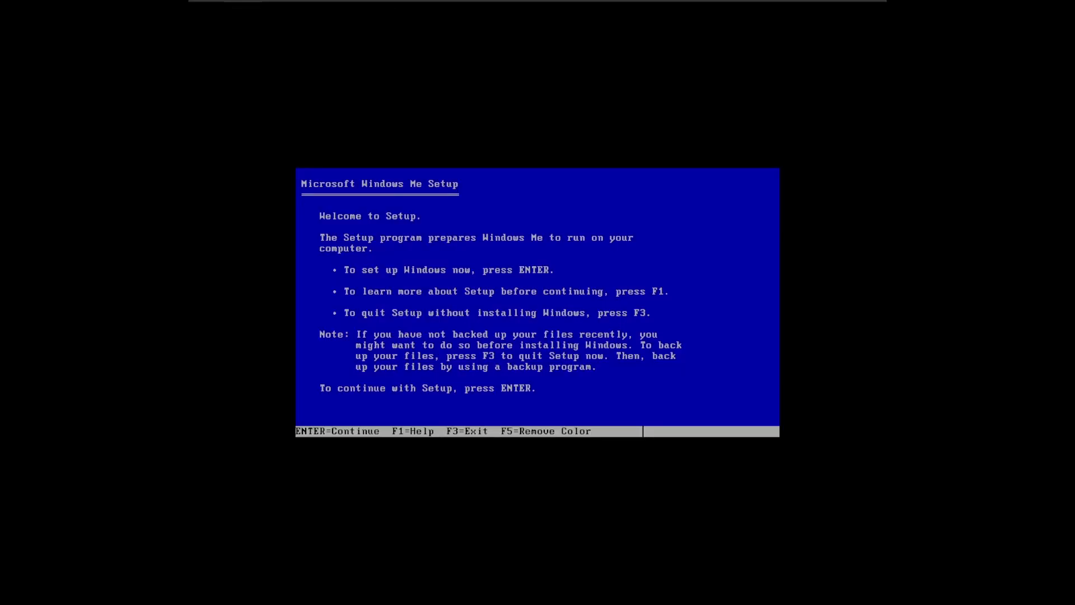
{"action": "key", "text": "Return"}
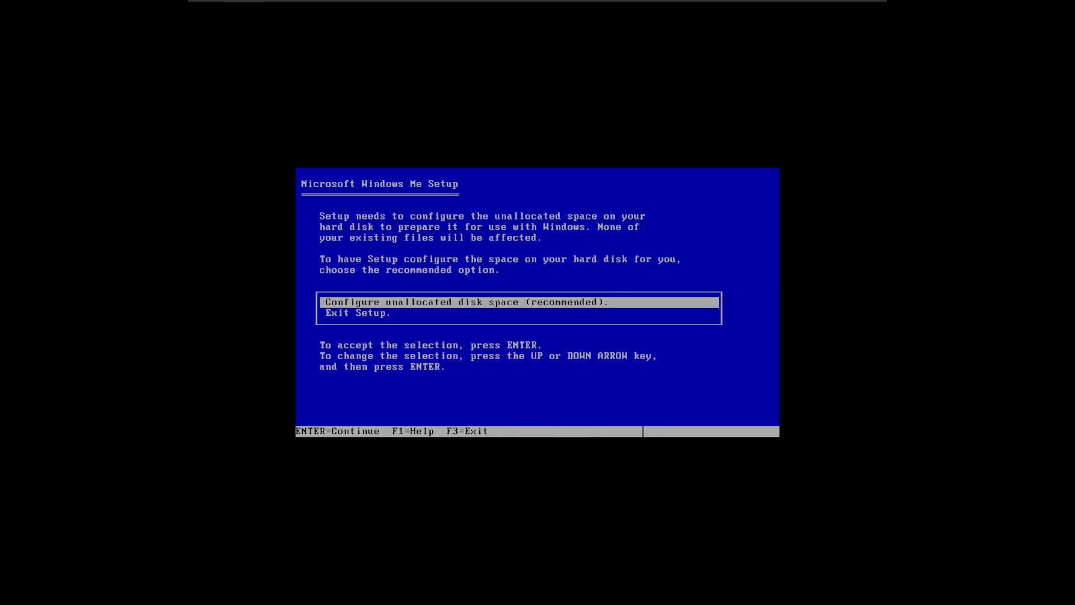
{"action": "key", "text": "Return"}
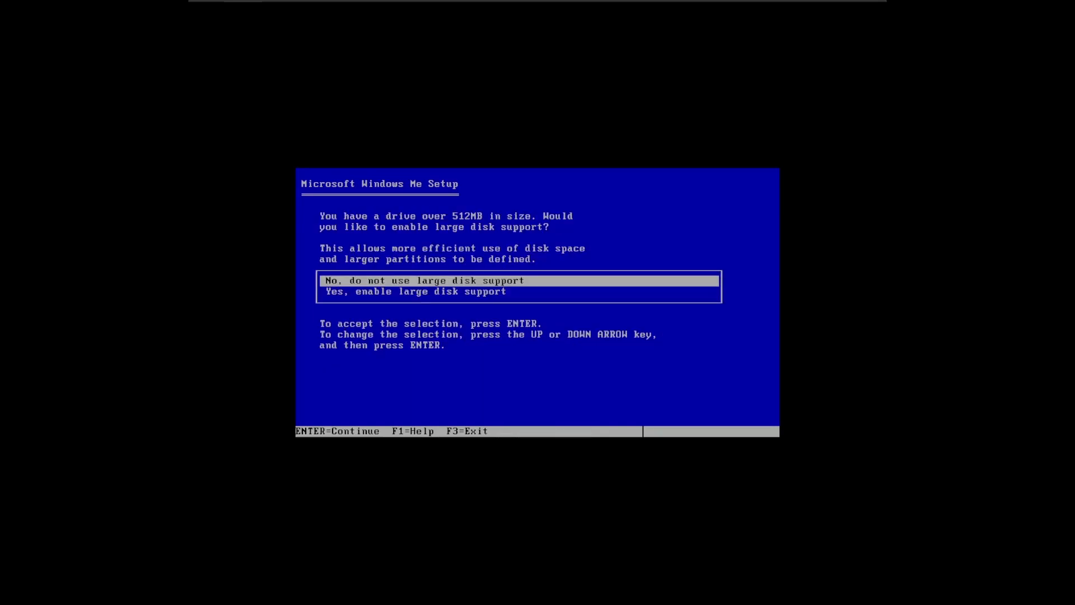
Step: Enable large disk support, restart, boot from CD-ROM again, and begin the system check
{"action": "key", "text": "Down"}
{"action": "key", "text": "Return"}
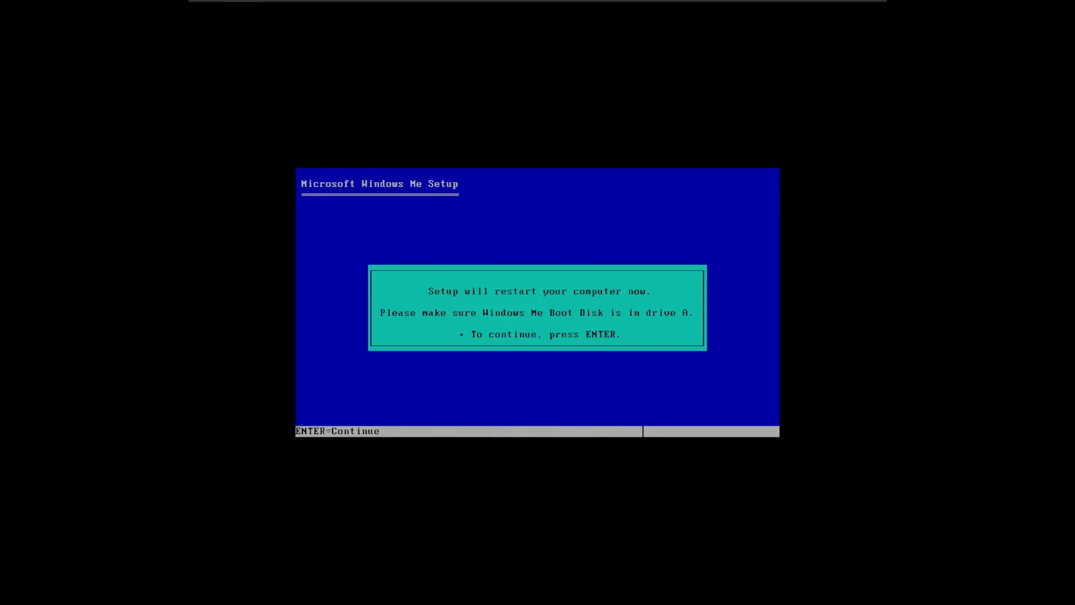
{"action": "key", "text": "Return"}
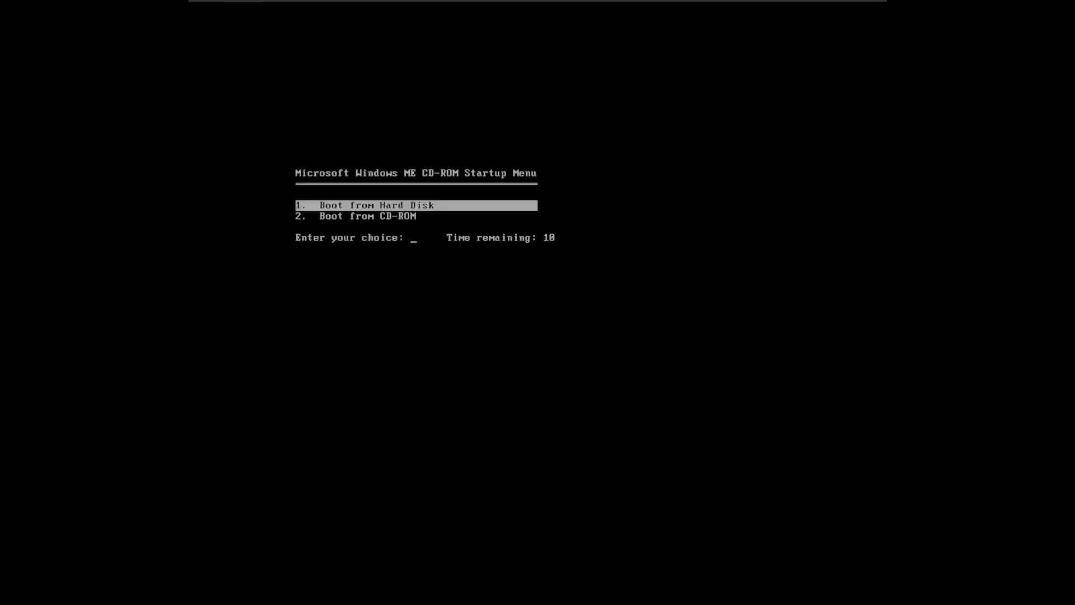
{"action": "key", "text": "Down"}
{"action": "key", "text": "Return"}
{"action": "key", "text": "Return"}
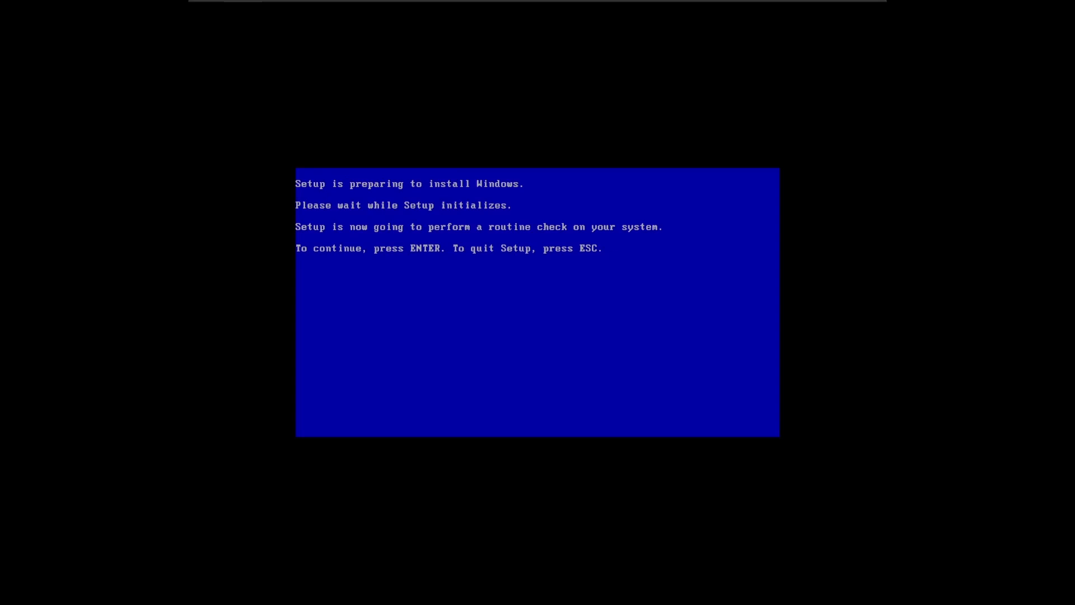
{"action": "key", "text": "Return"}
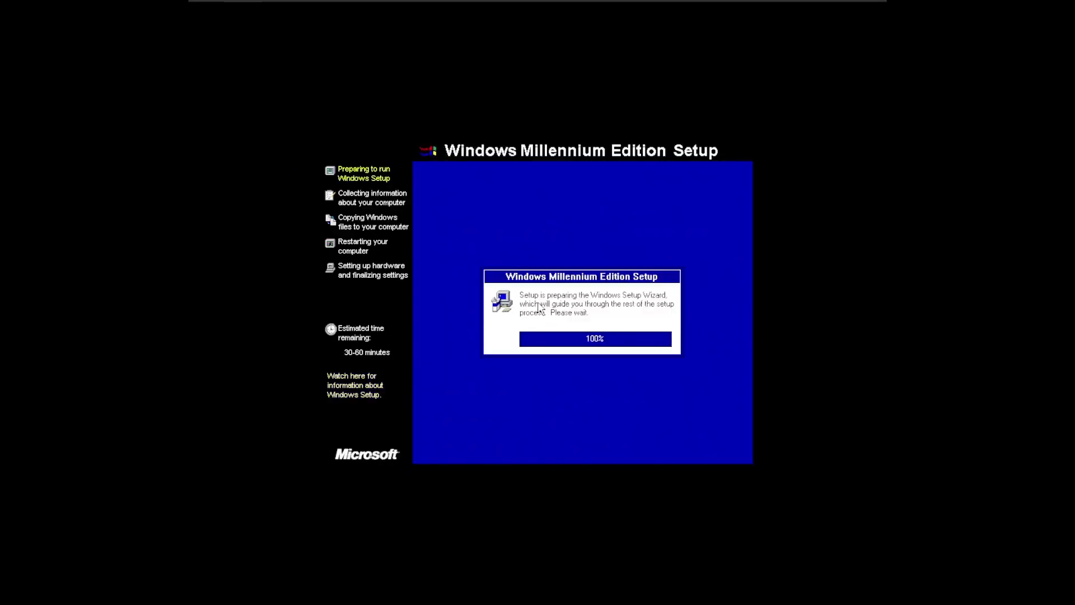
Step: Choose Typical setup into C:\WINDOWS and display the list of components
{"action": "left_click", "coordinate": [654, 425]}
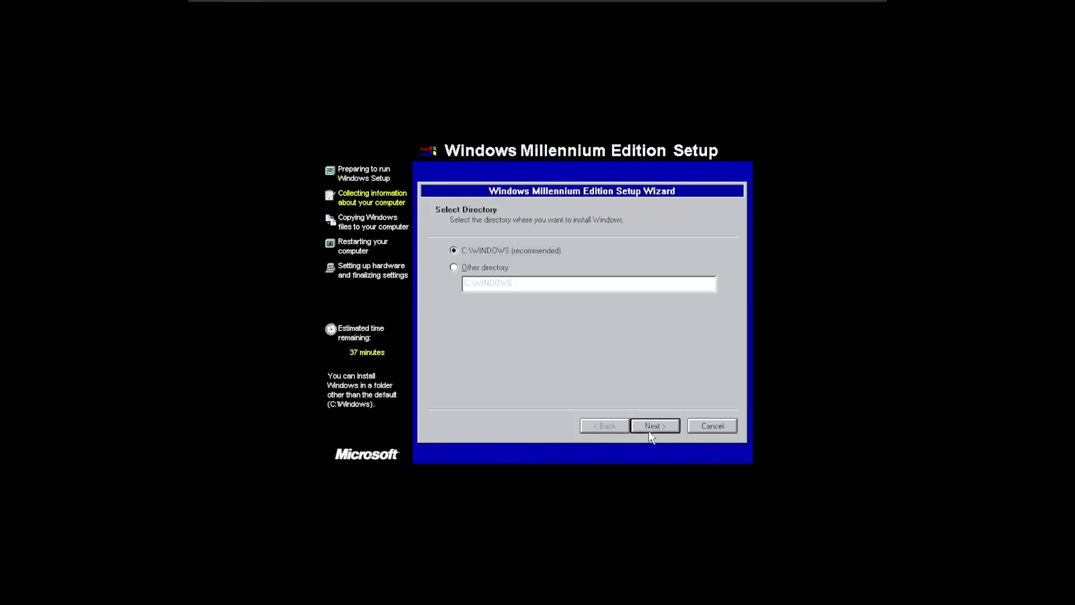
{"action": "left_click", "coordinate": [649, 429]}
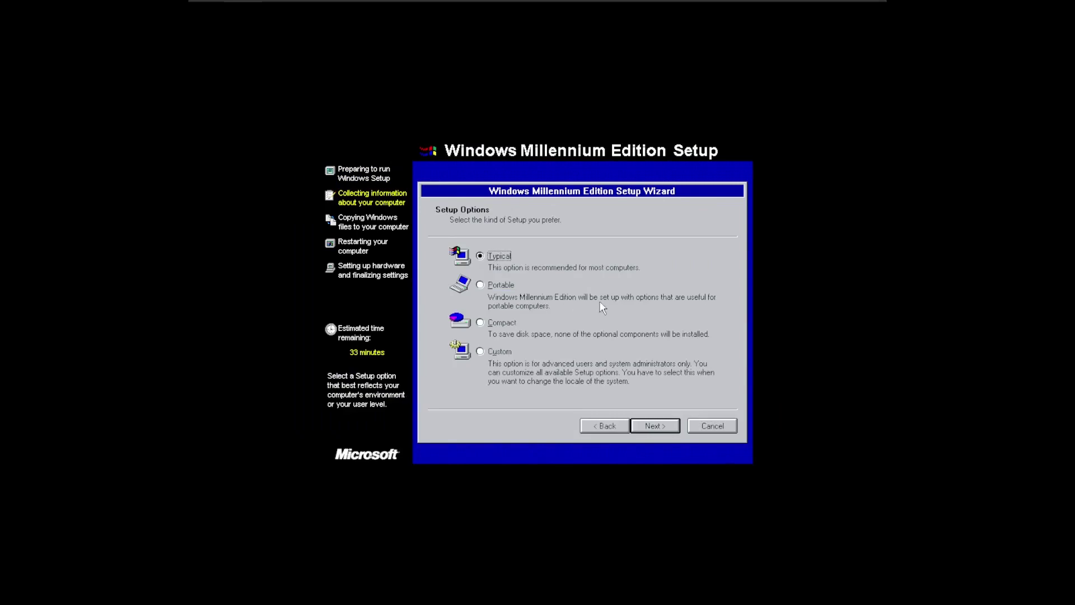
{"action": "left_click", "coordinate": [665, 425]}
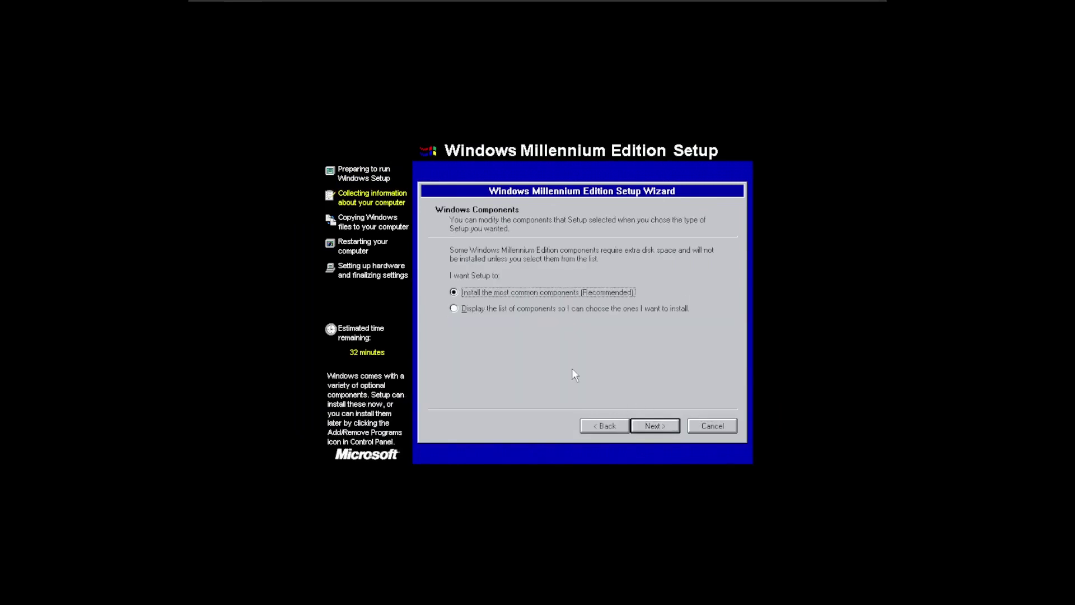
{"action": "left_click", "coordinate": [602, 308]}
{"action": "left_click", "coordinate": [648, 424]}
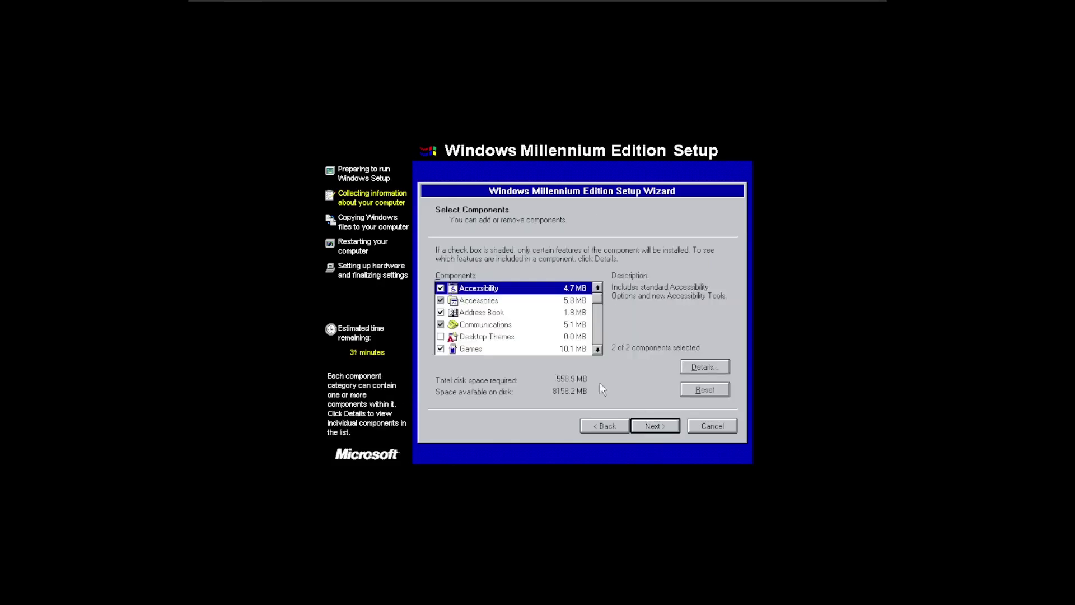
Step: Add the Desktop Themes, System Tools and Web TV for Windows components
{"action": "left_click", "coordinate": [440, 337]}
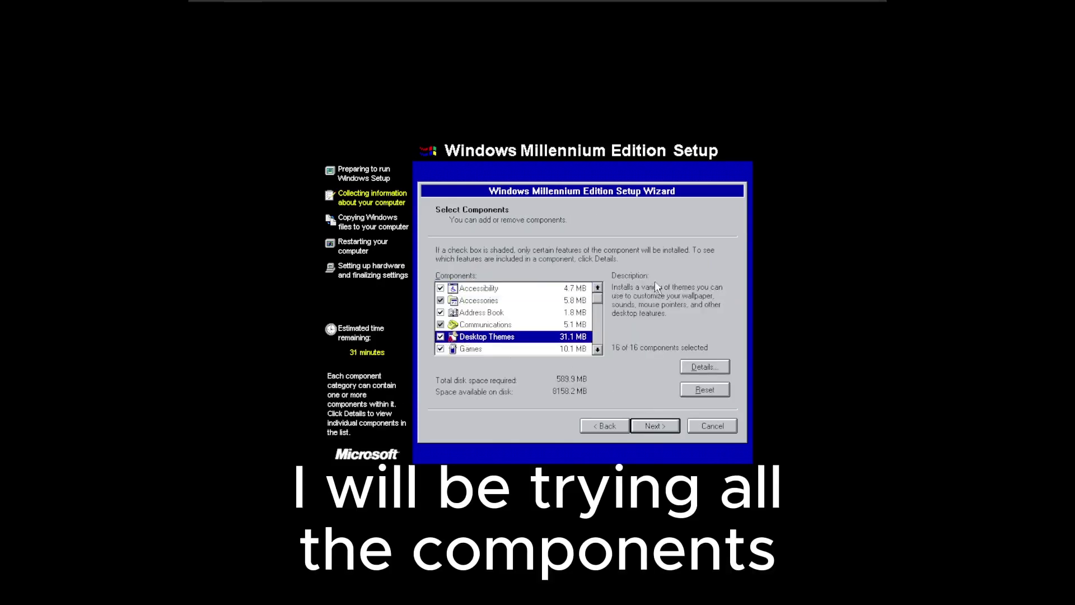
{"action": "left_click_drag", "start_coordinate": [595, 301], "coordinate": [599, 305]}
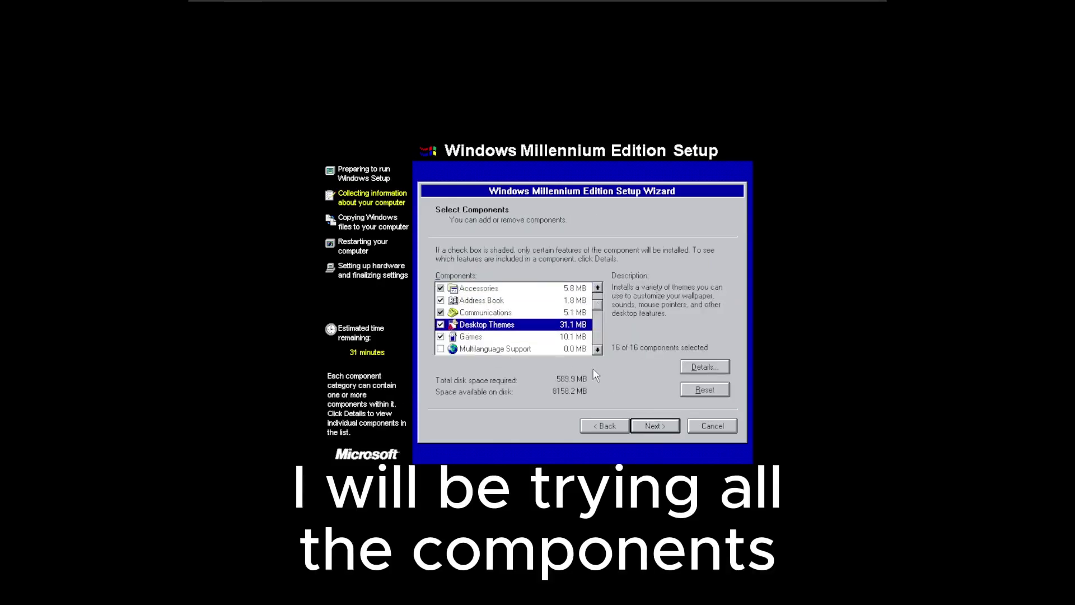
{"action": "left_click", "coordinate": [597, 350]}
{"action": "left_click", "coordinate": [597, 350]}
{"action": "left_click", "coordinate": [598, 350]}
{"action": "left_click", "coordinate": [597, 350]}
{"action": "left_click", "coordinate": [597, 350]}
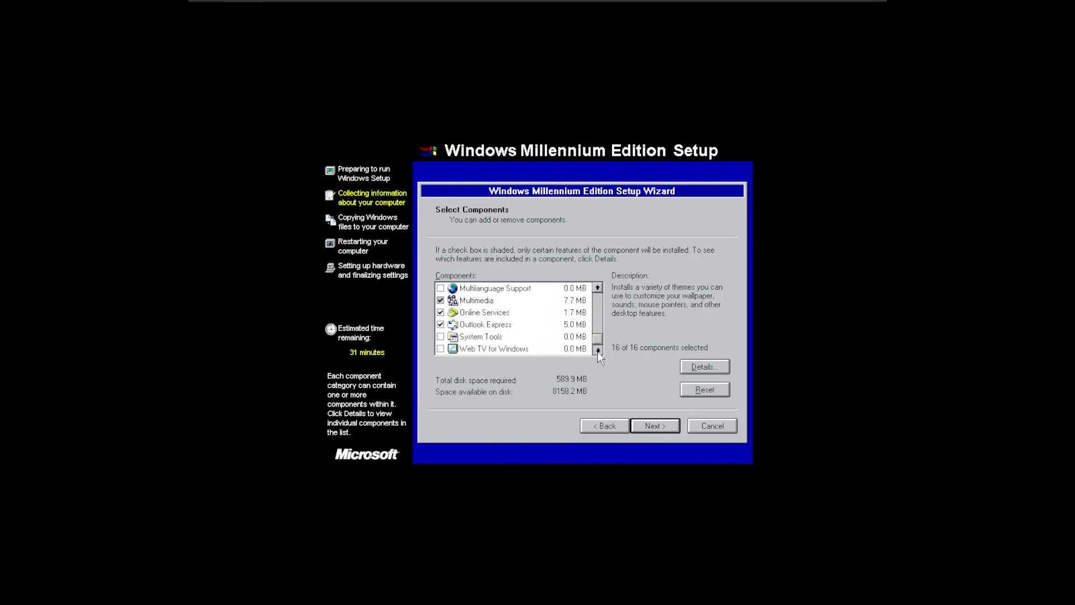
{"action": "left_click", "coordinate": [441, 337]}
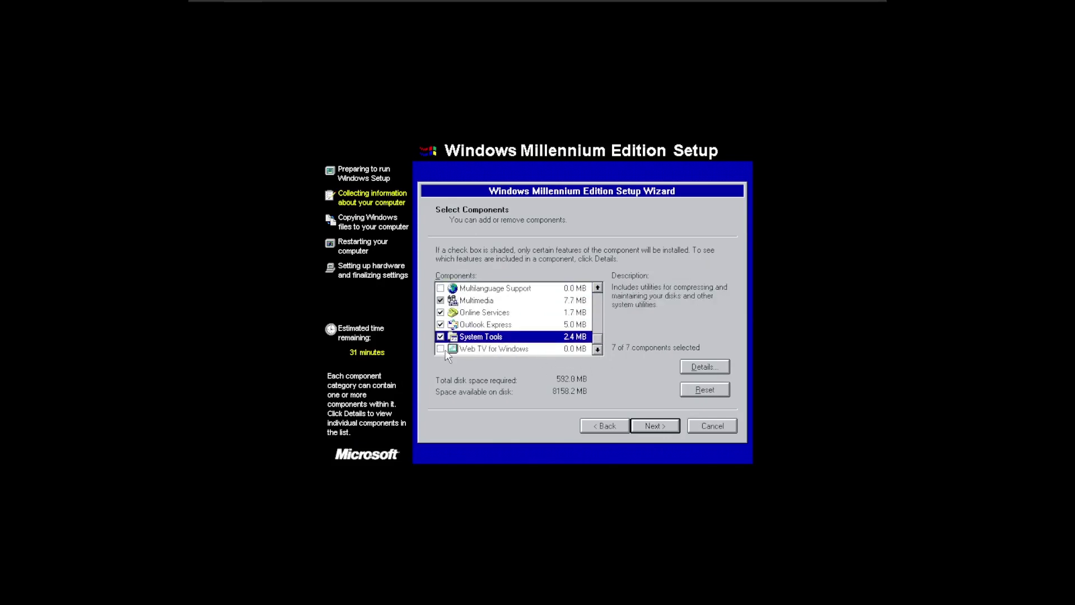
{"action": "left_click", "coordinate": [442, 349]}
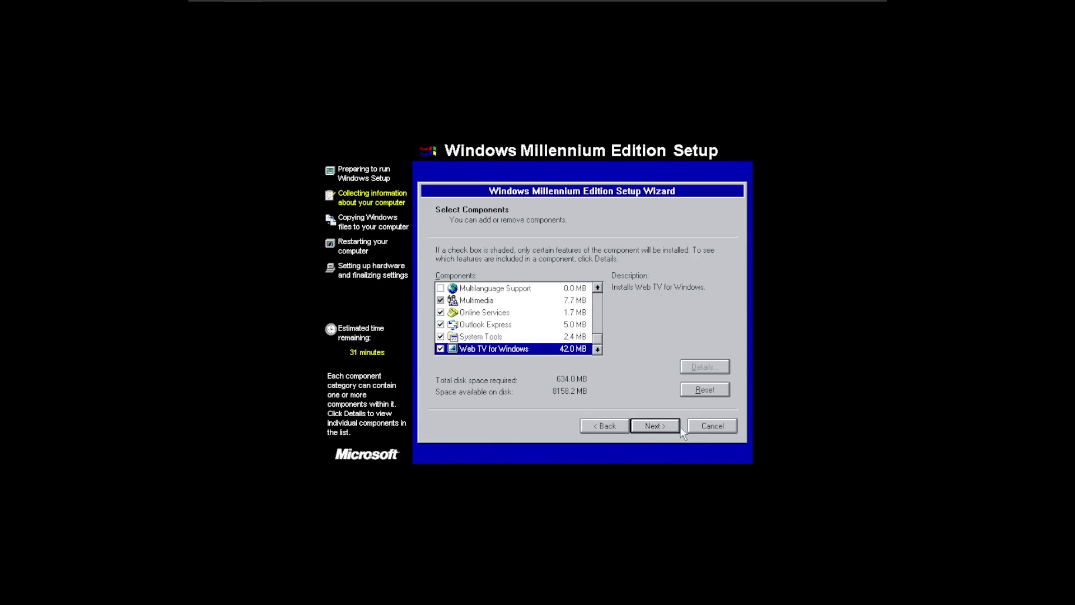
{"action": "left_click", "coordinate": [652, 424]}
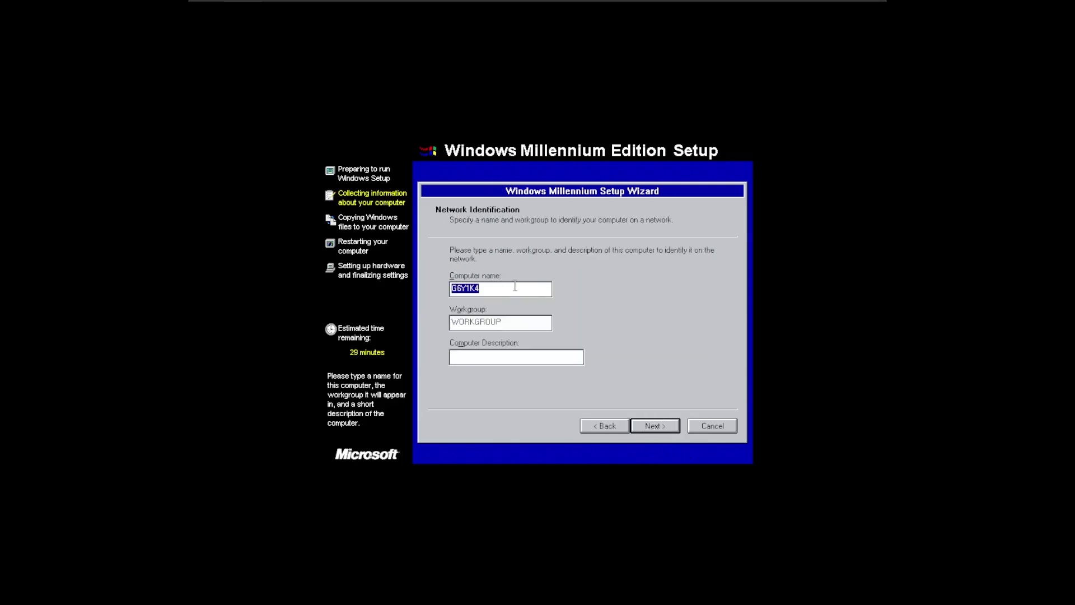
Step: Name the computer 'Windows ME', keep United States, and choose Central Time (US & Canada)
{"action": "type", "text": "Windows ME"}
{"action": "left_click", "coordinate": [655, 425]}
{"action": "left_click", "coordinate": [655, 425]}
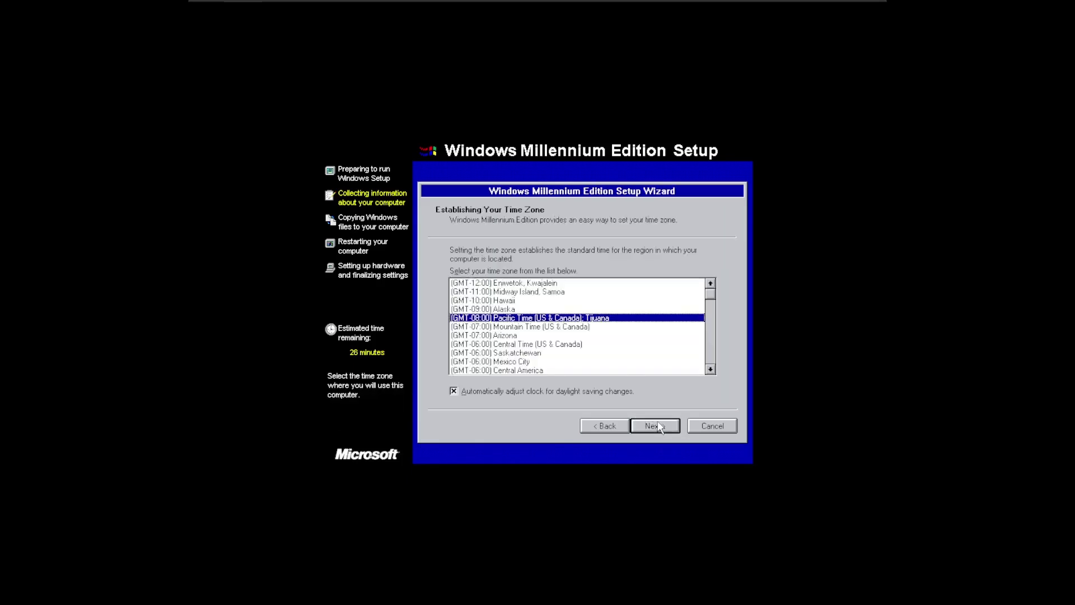
{"action": "left_click", "coordinate": [550, 345]}
{"action": "left_click", "coordinate": [655, 427]}
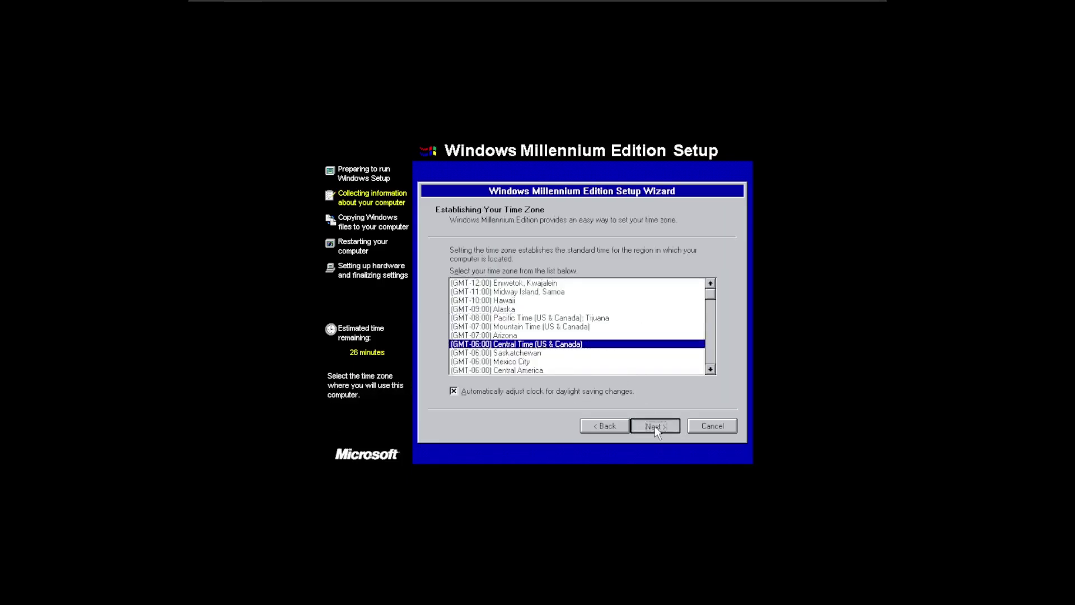
{"action": "left_click", "coordinate": [655, 426]}
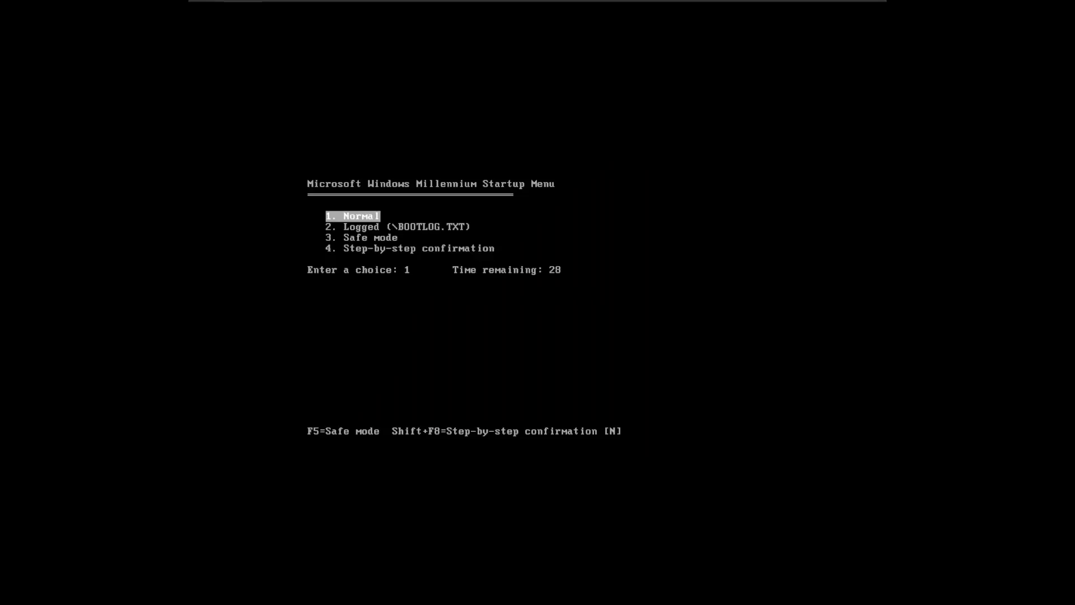
Step: Boot Windows Me normally and enter the user name and company name
{"action": "key", "text": "Return"}
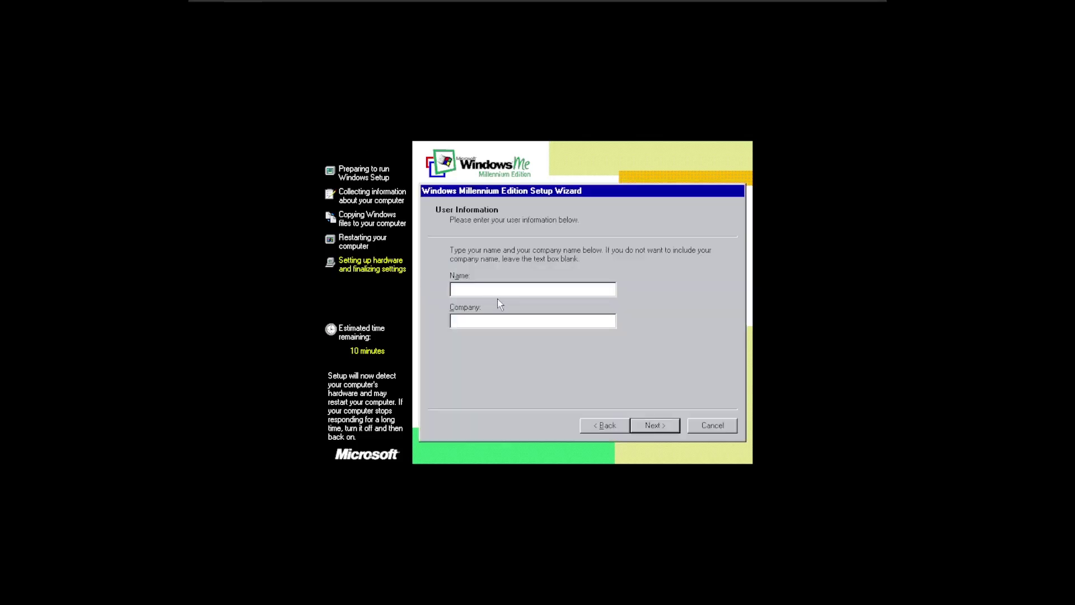
{"action": "type", "text": "BeamStarTec"}
{"action": "key", "text": "Tab"}
{"action": "type", "text": "Youtu"}
{"action": "key", "text": "BackSpace"}
{"action": "key", "text": "BackSpace"}
{"action": "type", "text": "ub"}
{"action": "key", "text": "Return"}
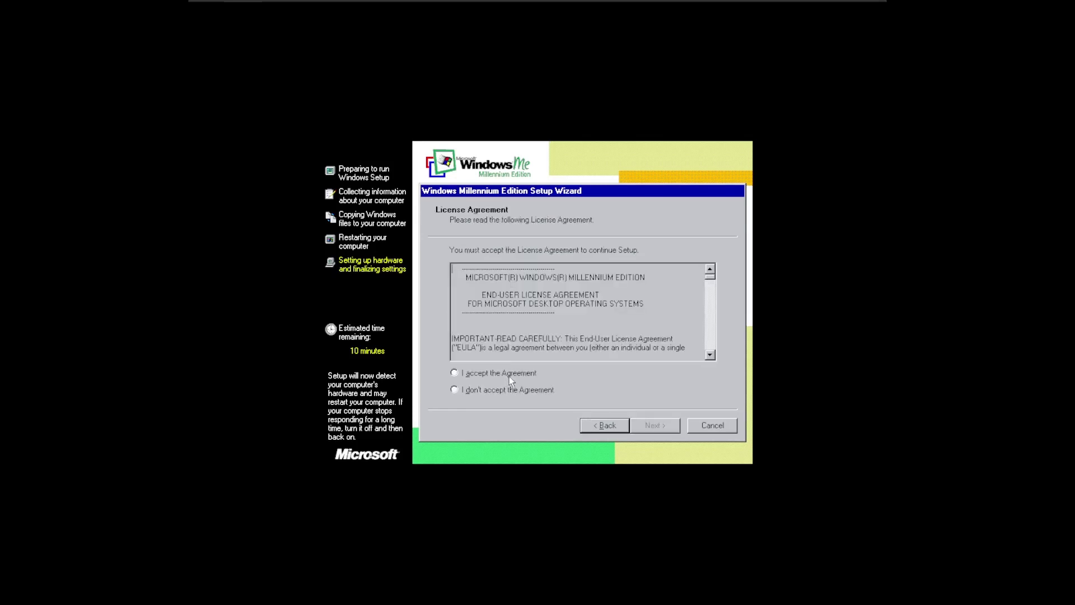
Step: Accept the licence agreement, enter the product key, and finish the setup wizard
{"action": "left_click", "coordinate": [503, 374]}
{"action": "left_click", "coordinate": [649, 424]}
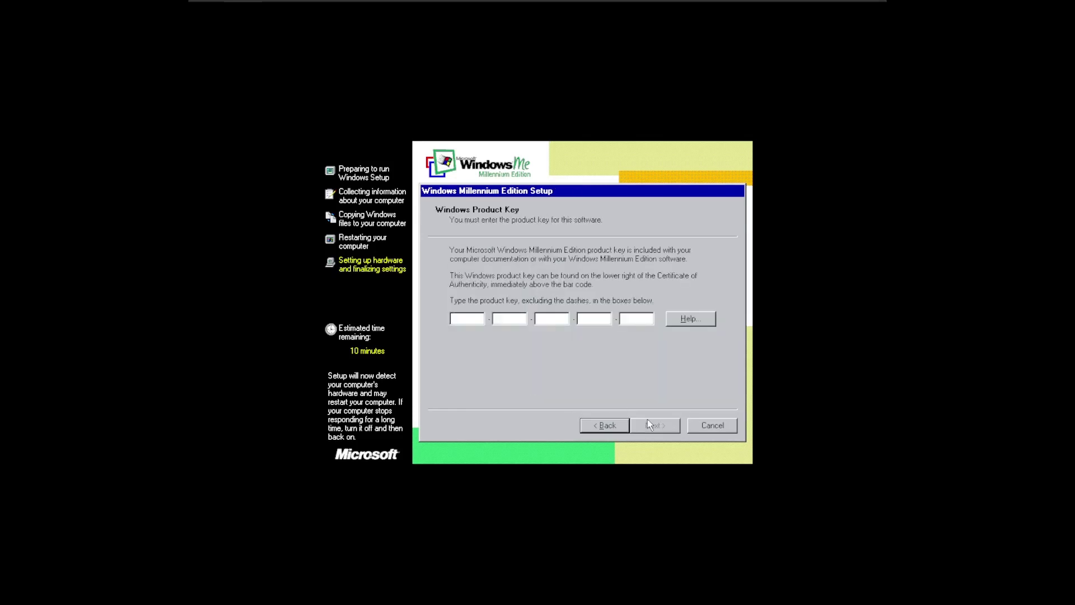
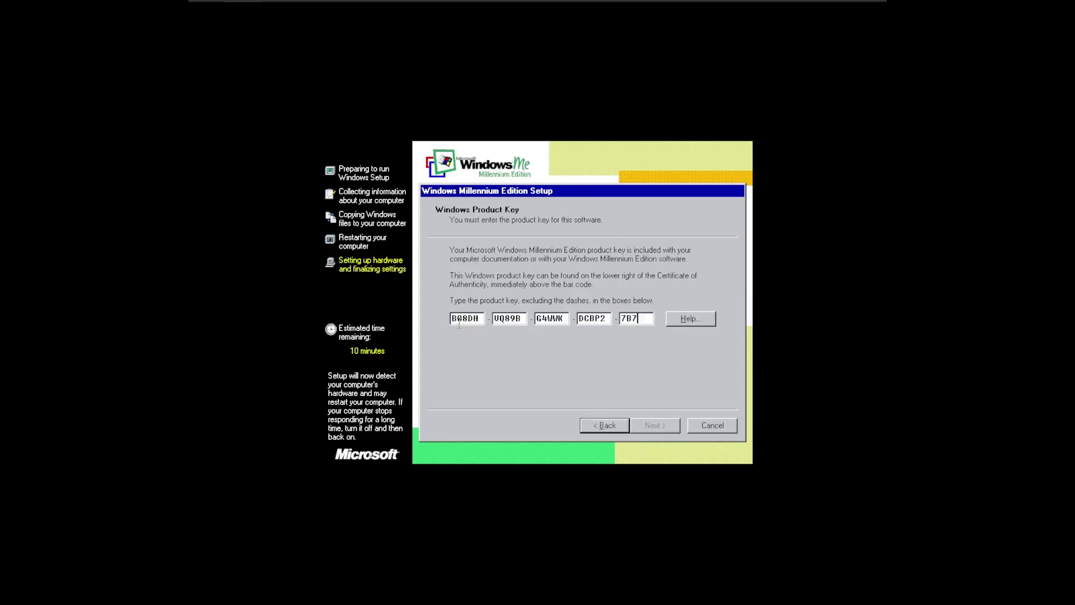
{"action": "key", "text": "Return"}
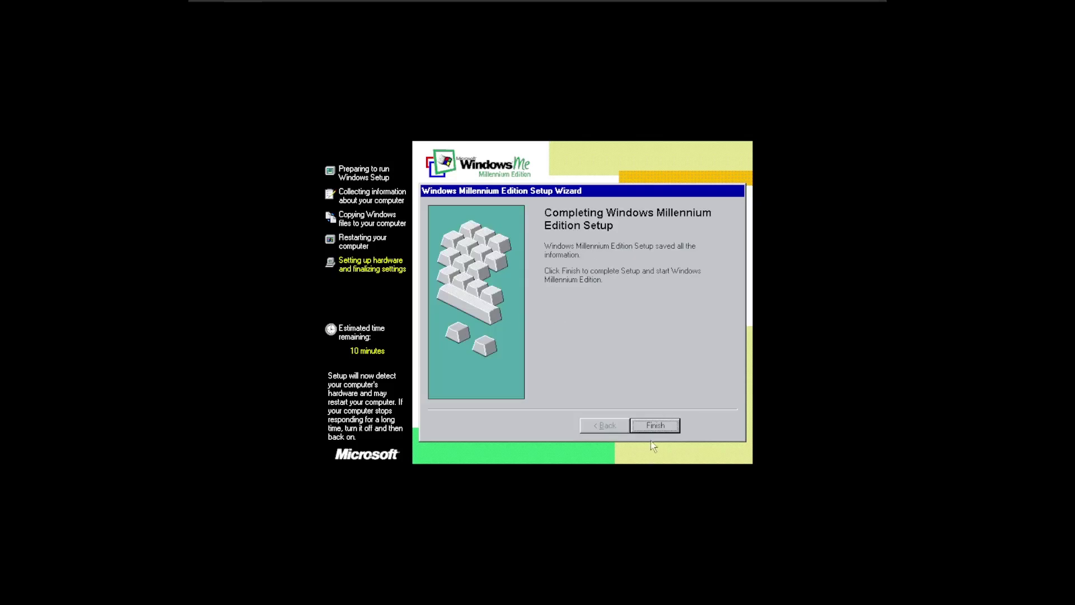
{"action": "left_click", "coordinate": [657, 429]}
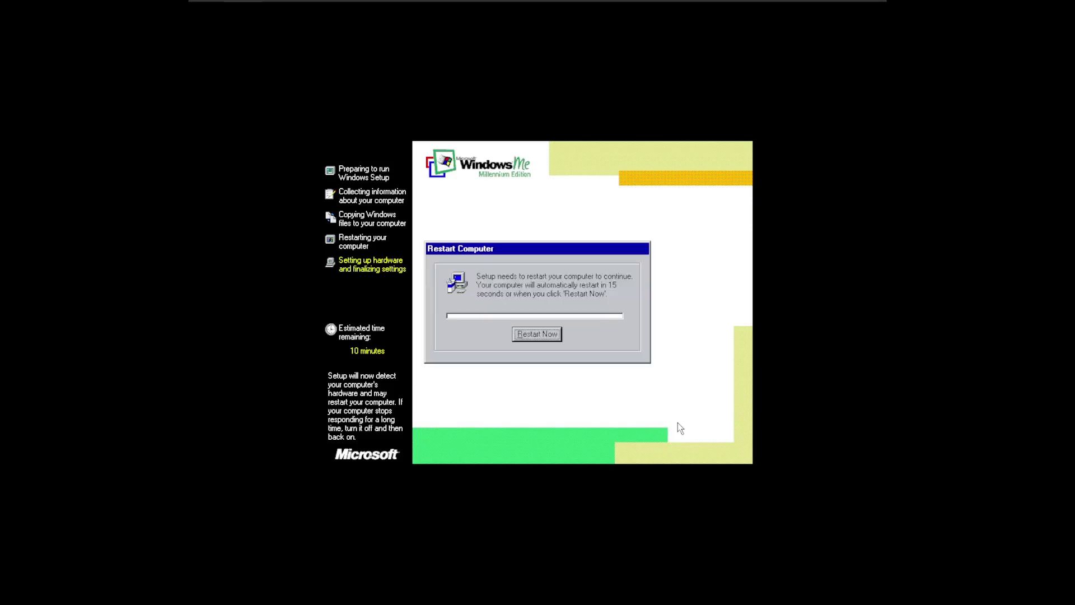
Step: Restart, bring the file-copy progress window forward, and restart again to reach the desktop
{"action": "key", "text": "Return"}
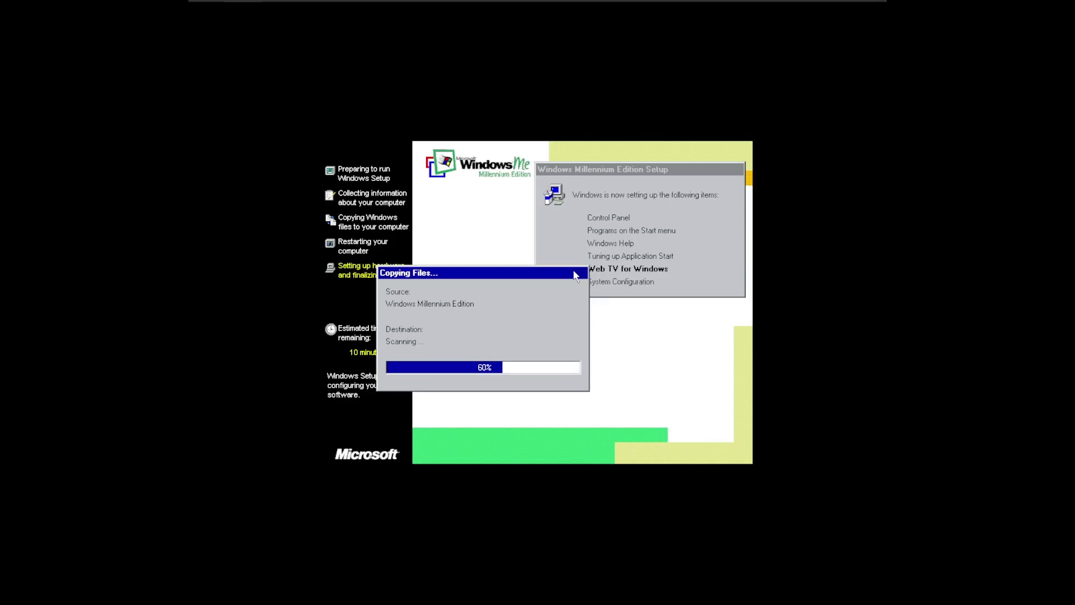
{"action": "left_click_drag", "start_coordinate": [575, 274], "coordinate": [575, 272]}
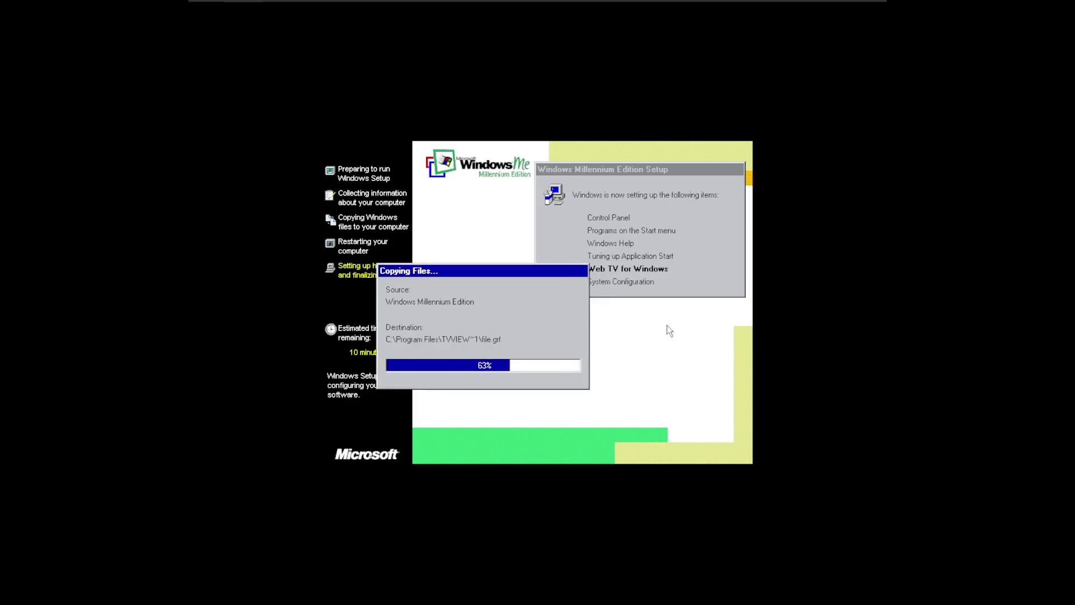
{"action": "left_click", "coordinate": [678, 270]}
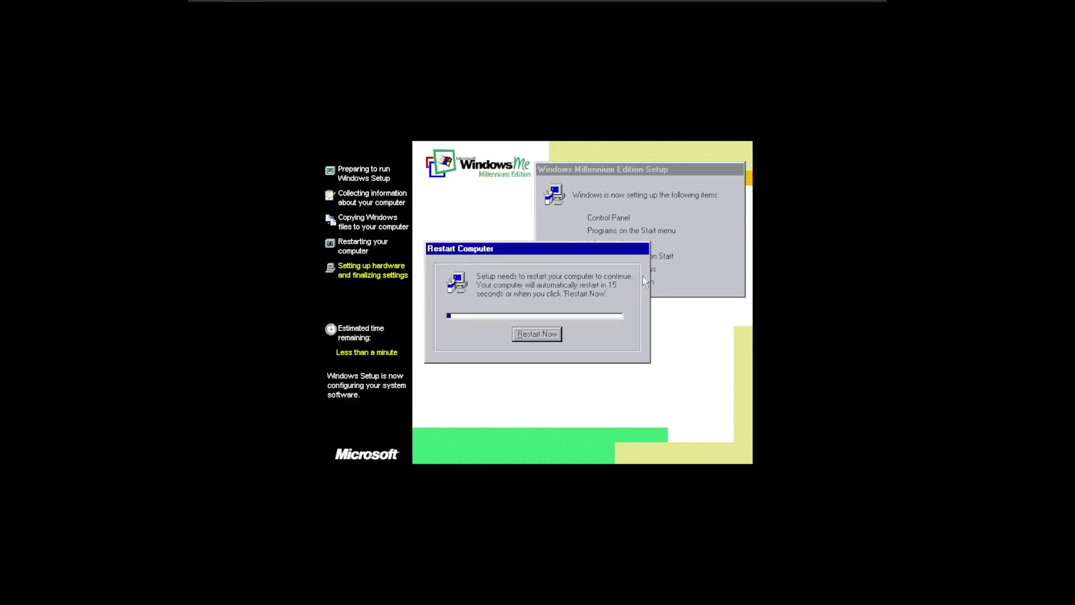
{"action": "left_click", "coordinate": [557, 336]}
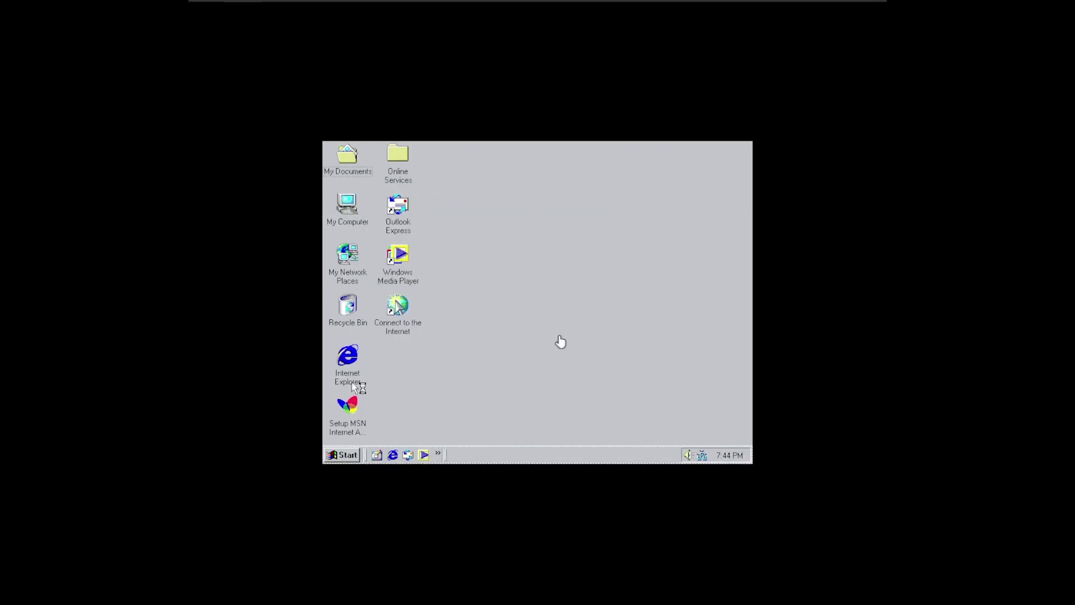
Step: Start the VMware Tools install from the Player menu, confirming the CD drive disconnect
{"action": "mouse_move", "coordinate": [395, 3]}
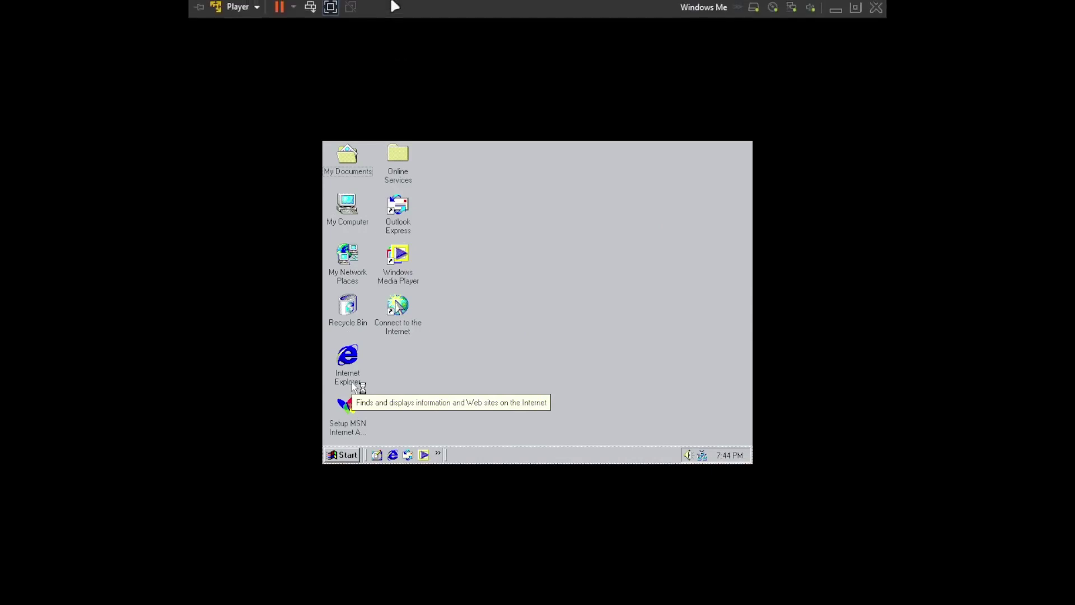
{"action": "left_click", "coordinate": [251, 12]}
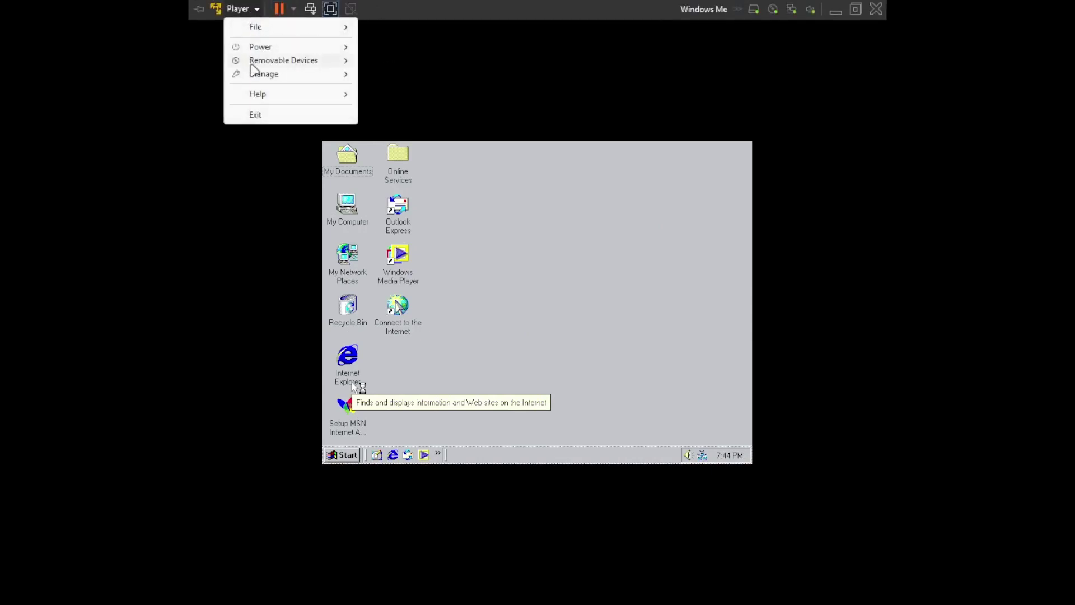
{"action": "mouse_move", "coordinate": [252, 73]}
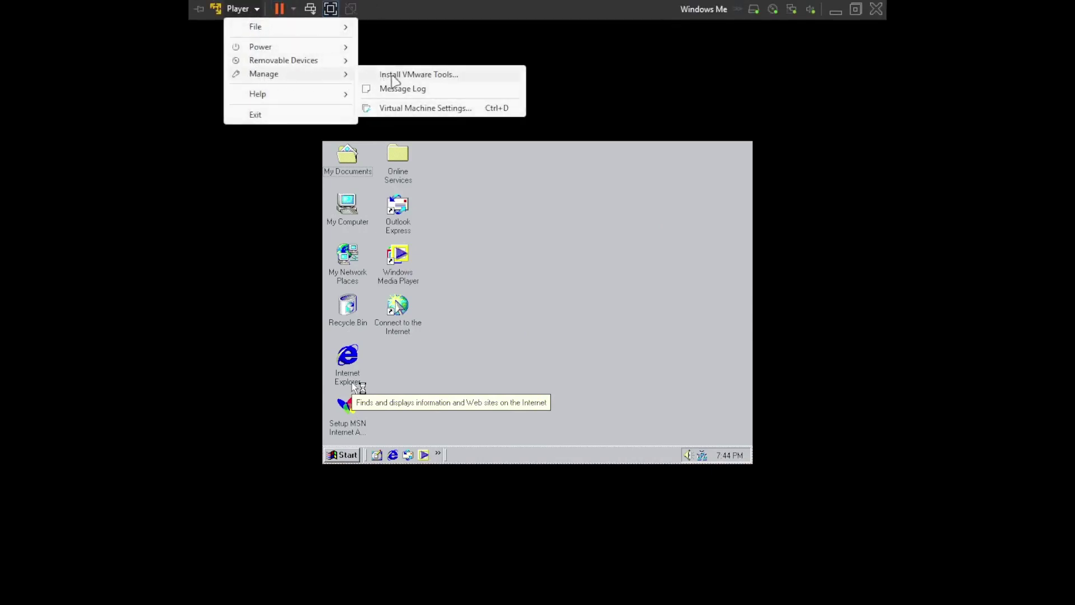
{"action": "left_click", "coordinate": [392, 75]}
{"action": "left_click", "coordinate": [554, 343]}
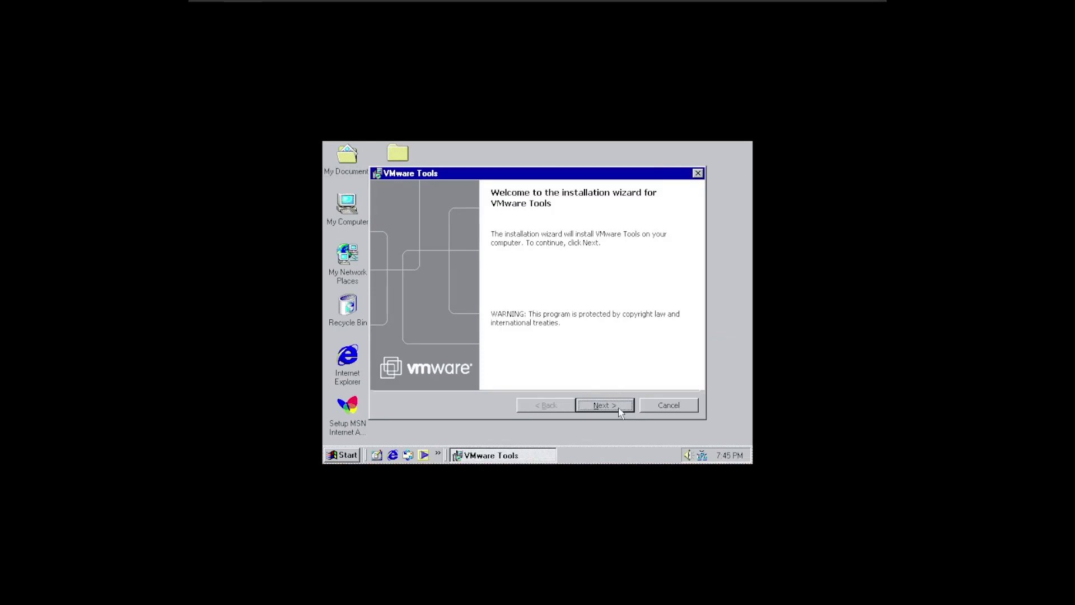
Step: Install VMware Tools with the Complete setup type and close the finished installer
{"action": "left_click", "coordinate": [619, 403]}
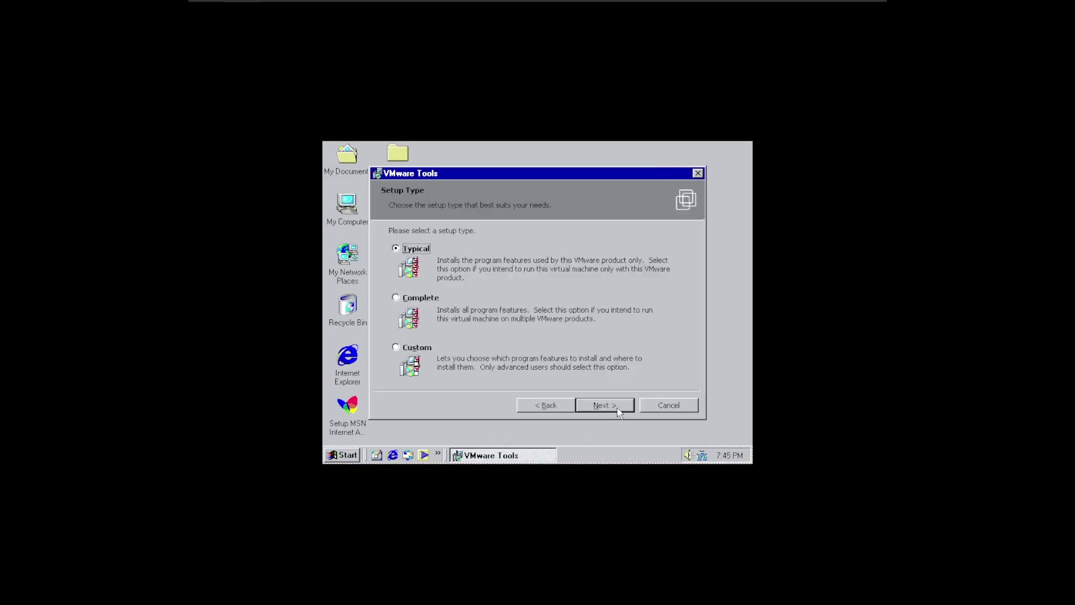
{"action": "left_click", "coordinate": [415, 299]}
{"action": "left_click", "coordinate": [604, 400]}
{"action": "left_click", "coordinate": [605, 401]}
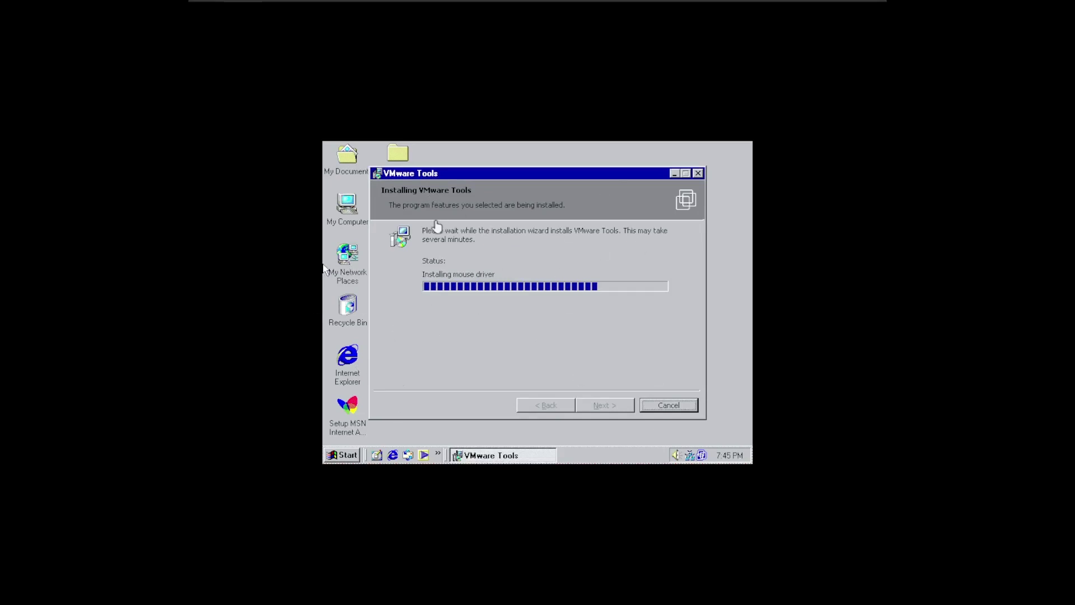
{"action": "left_click", "coordinate": [561, 346]}
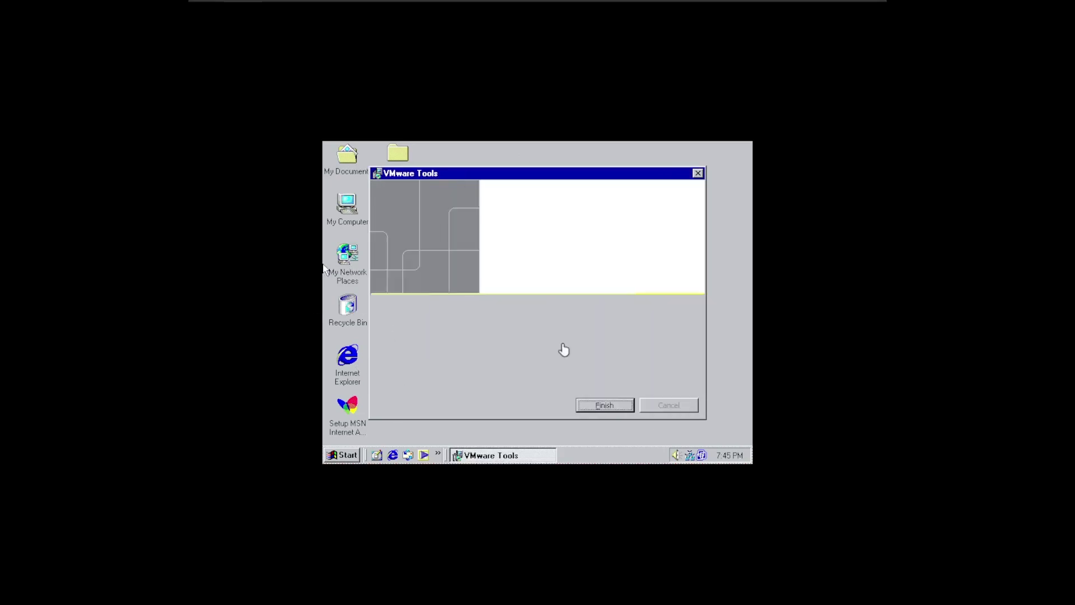
{"action": "left_click", "coordinate": [515, 332]}
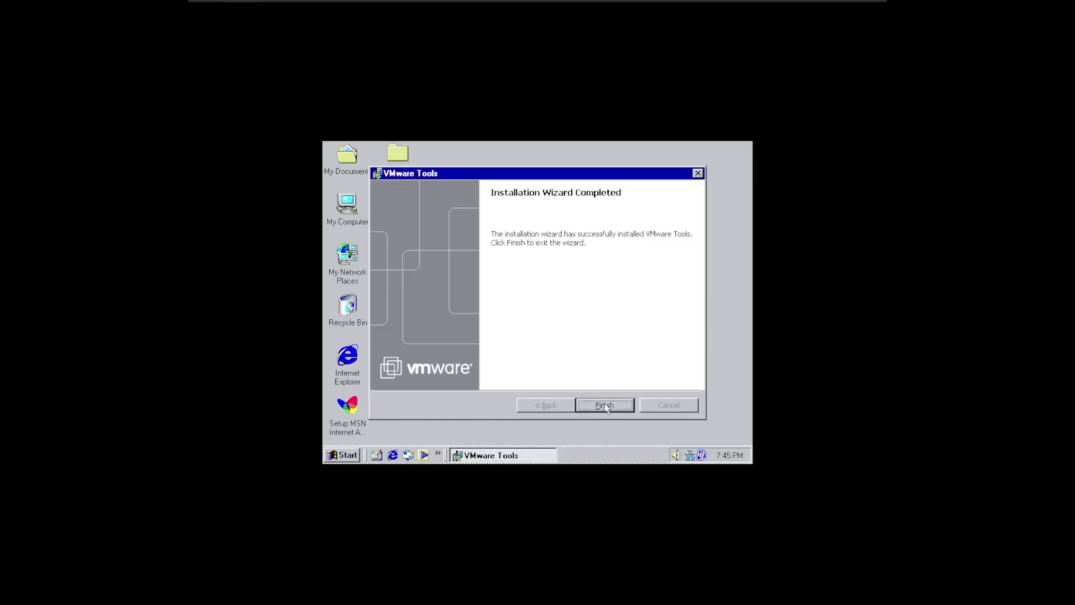
{"action": "left_click", "coordinate": [604, 405]}
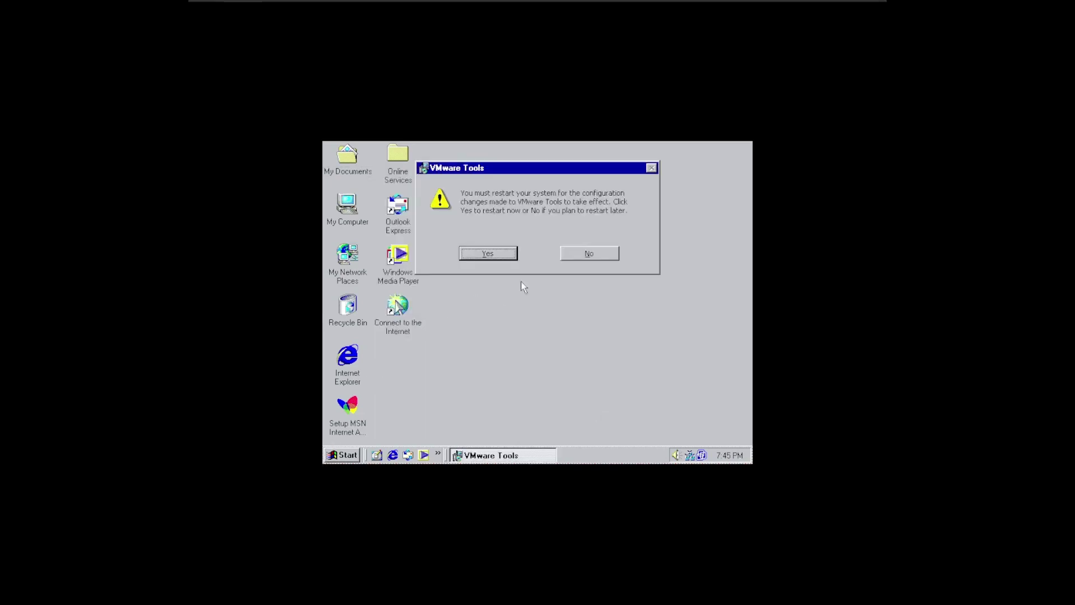
Step: Restart Windows and log back on with the account password
{"action": "left_click", "coordinate": [499, 255]}
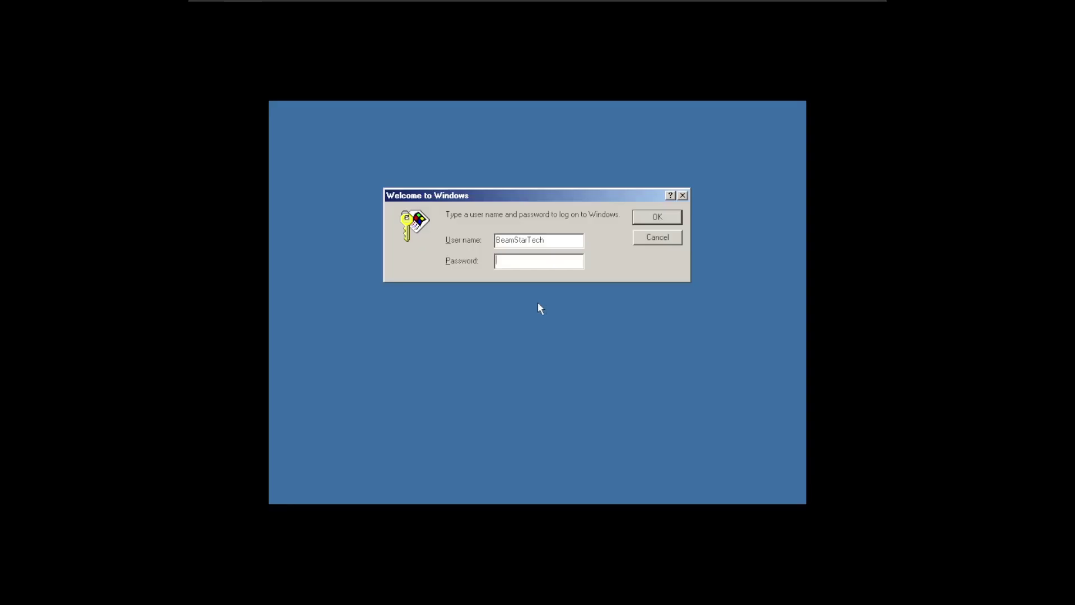
{"action": "type", "text": "******"}
{"action": "left_click", "coordinate": [660, 218]}
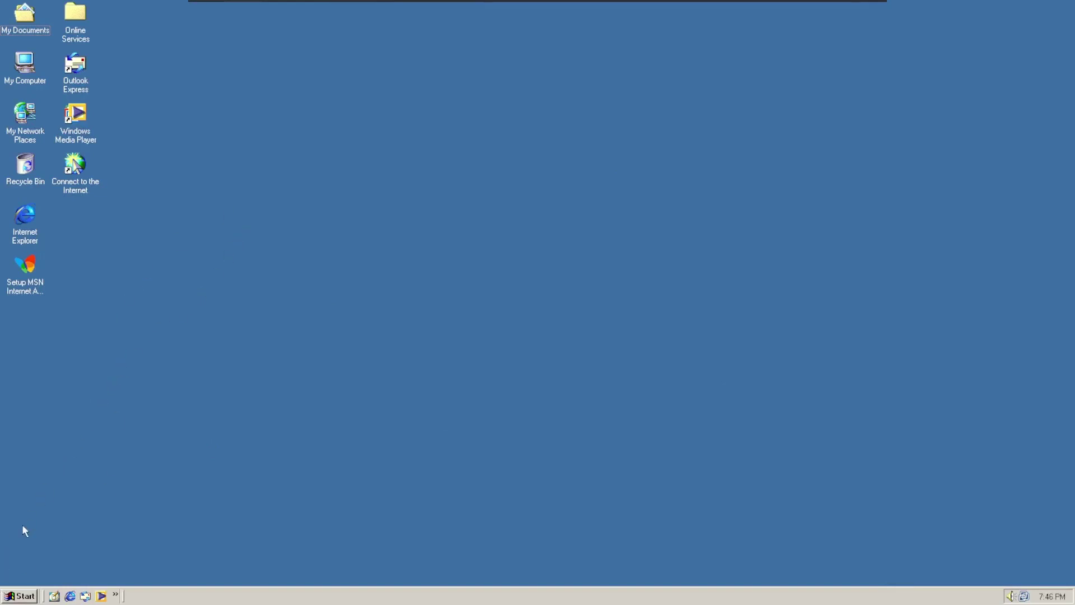
{"action": "left_click", "coordinate": [11, 599]}
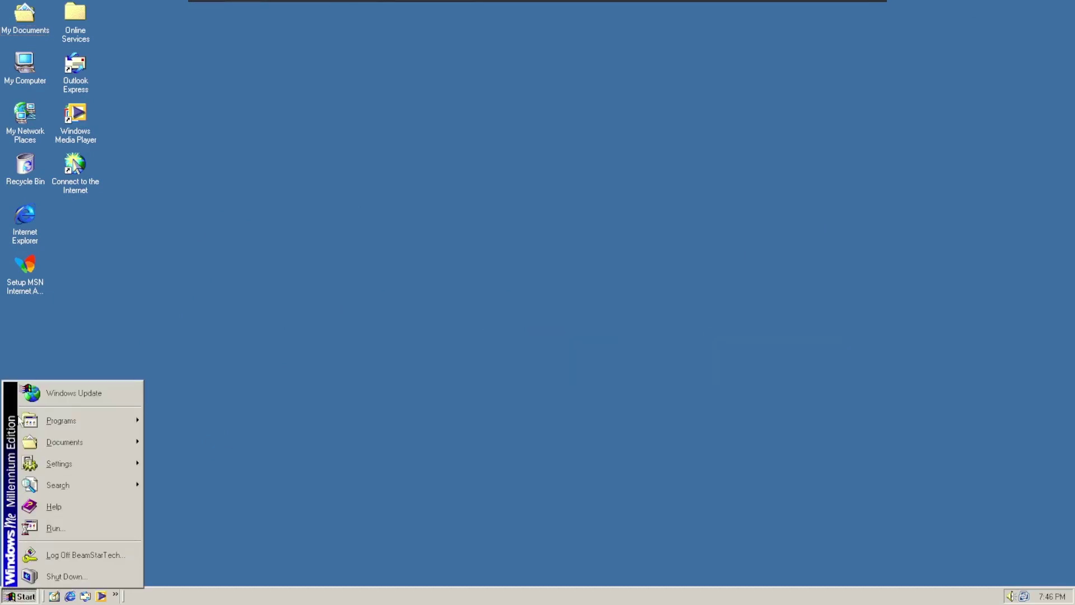
Step: Launch WebTV for Windows from Programs > Accessories > Entertainment
{"action": "mouse_move", "coordinate": [34, 420]}
{"action": "mouse_move", "coordinate": [184, 421]}
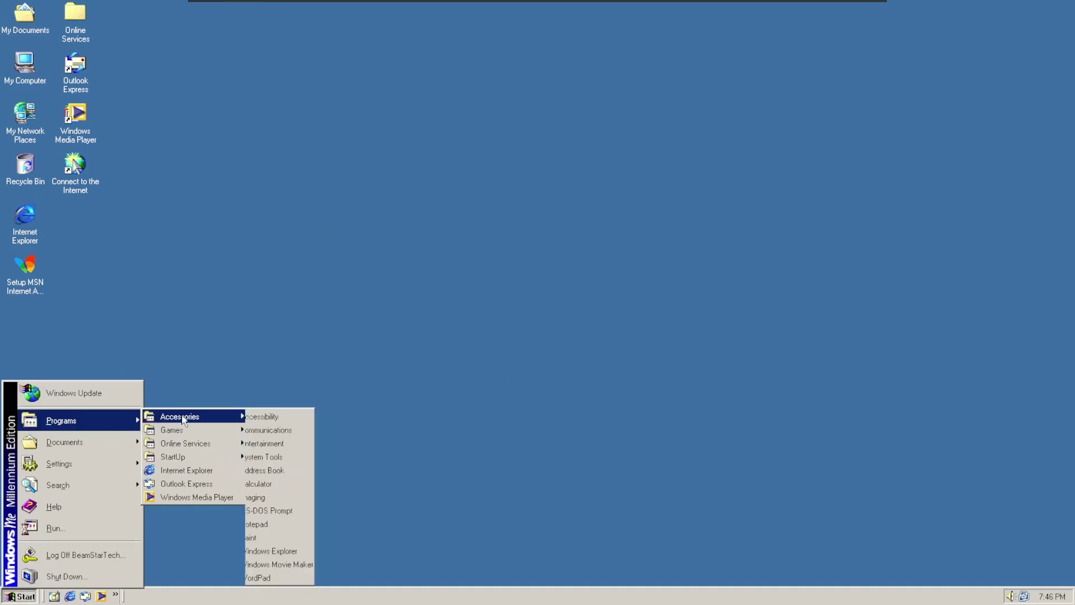
{"action": "mouse_move", "coordinate": [293, 420]}
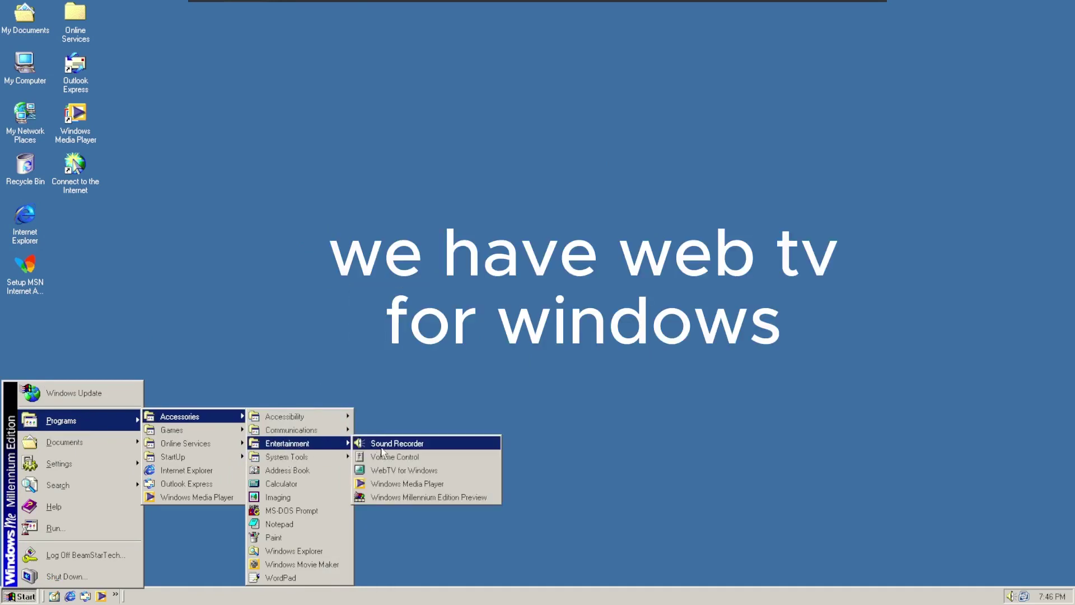
{"action": "left_click", "coordinate": [386, 473]}
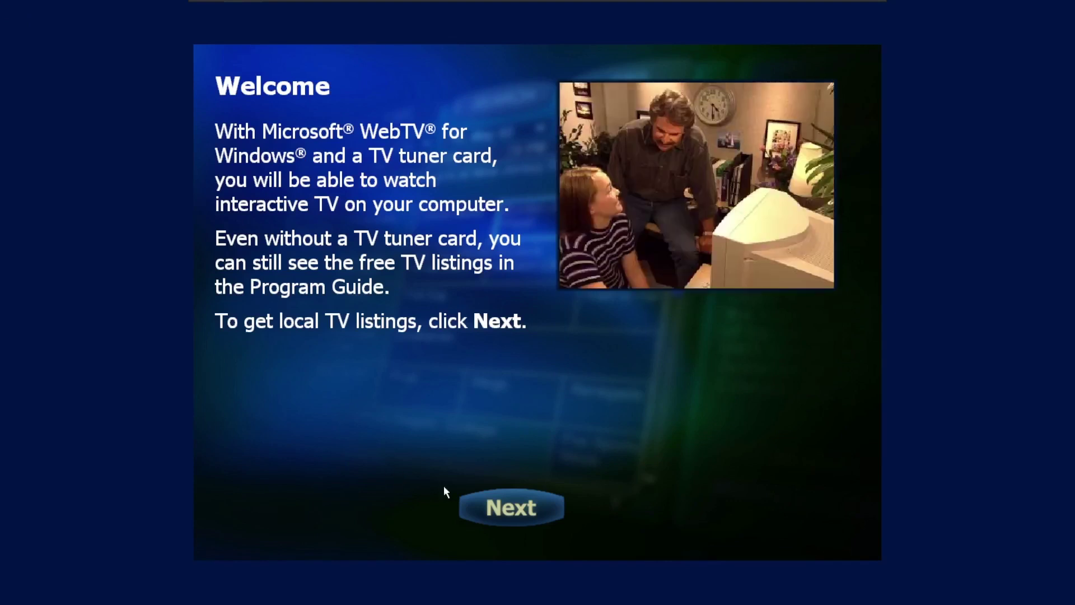
Step: Go through the WebTV welcome, ZIP code and tour pages without a ZIP code, then finish configuration
{"action": "left_click", "coordinate": [473, 504]}
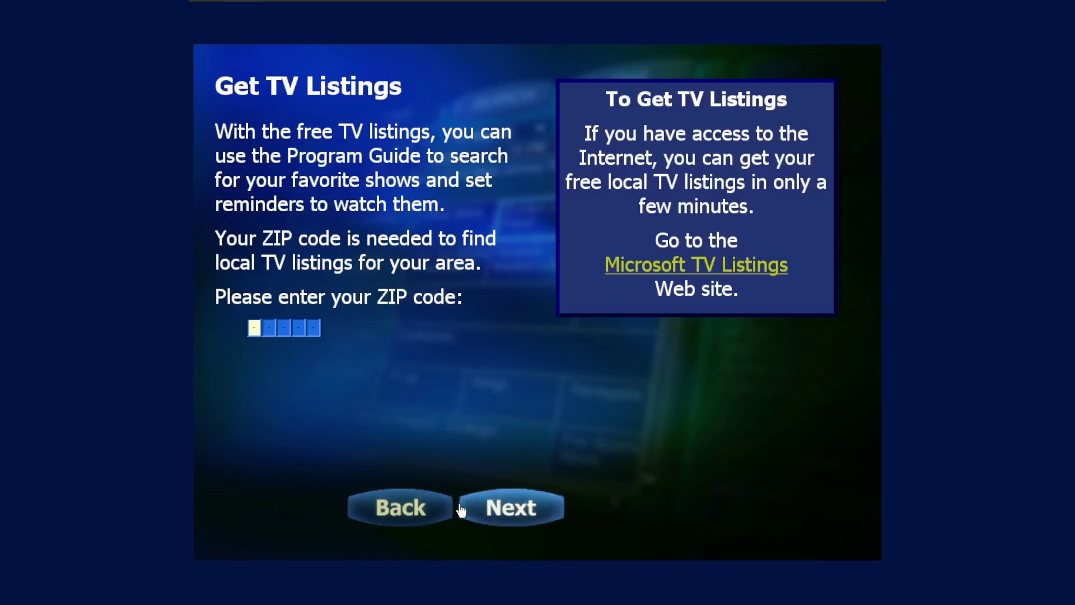
{"action": "left_click", "coordinate": [471, 510]}
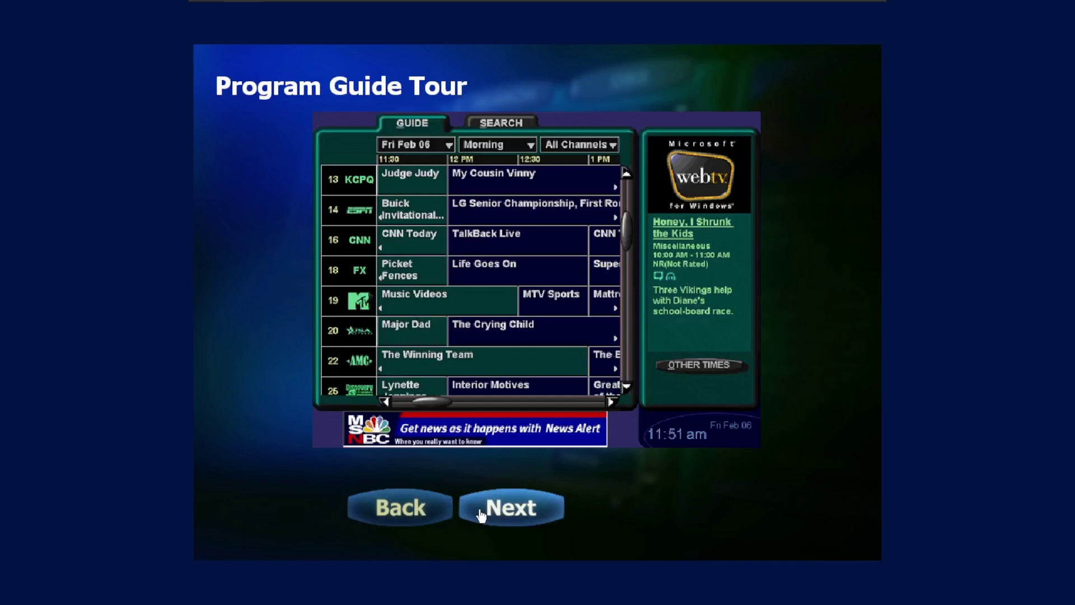
{"action": "left_click", "coordinate": [480, 515]}
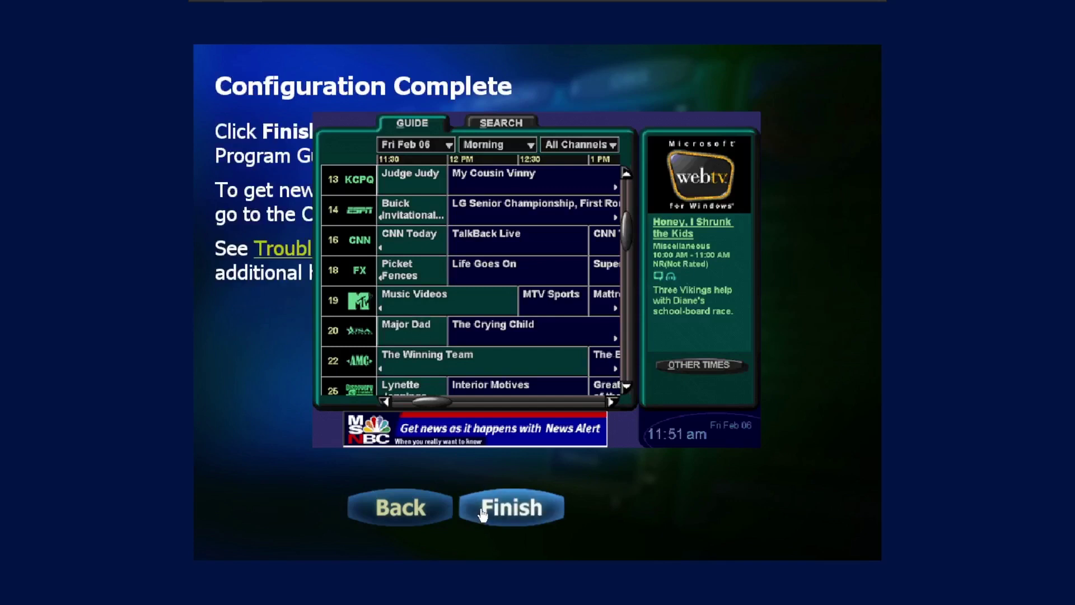
{"action": "left_click", "coordinate": [482, 512]}
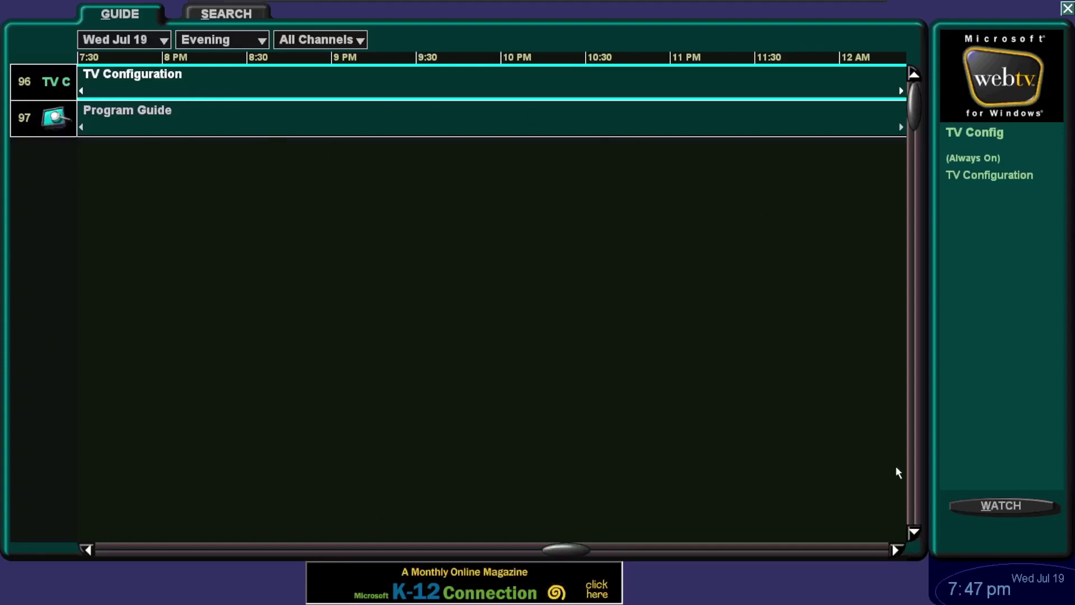
Step: Watch the TV Config channel, close the welcome wizard, and select Program Guide for Wed Jul 19
{"action": "left_click", "coordinate": [991, 509]}
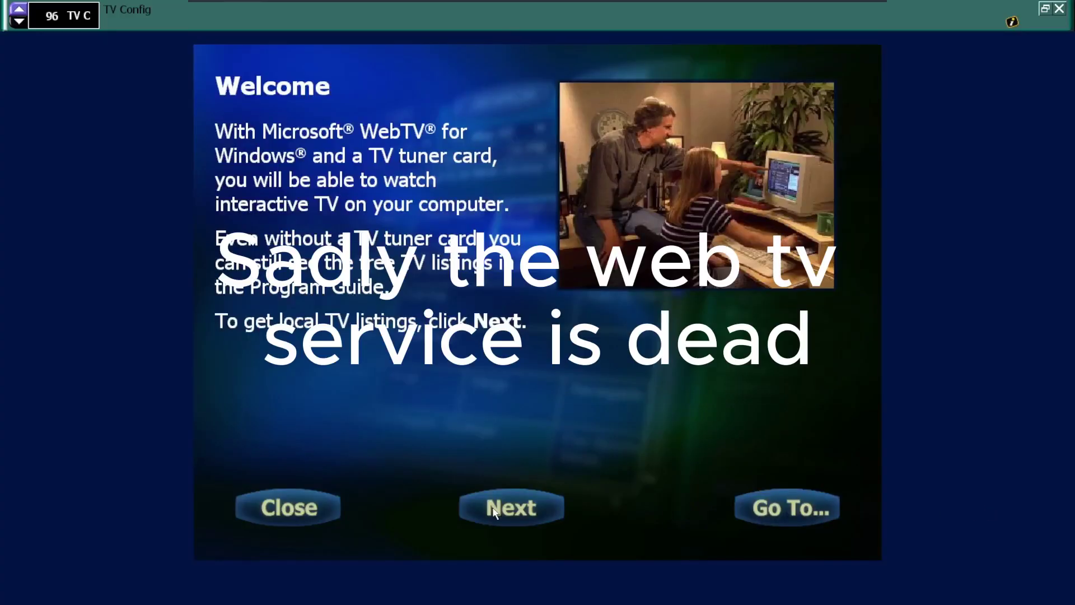
{"action": "left_click", "coordinate": [303, 518]}
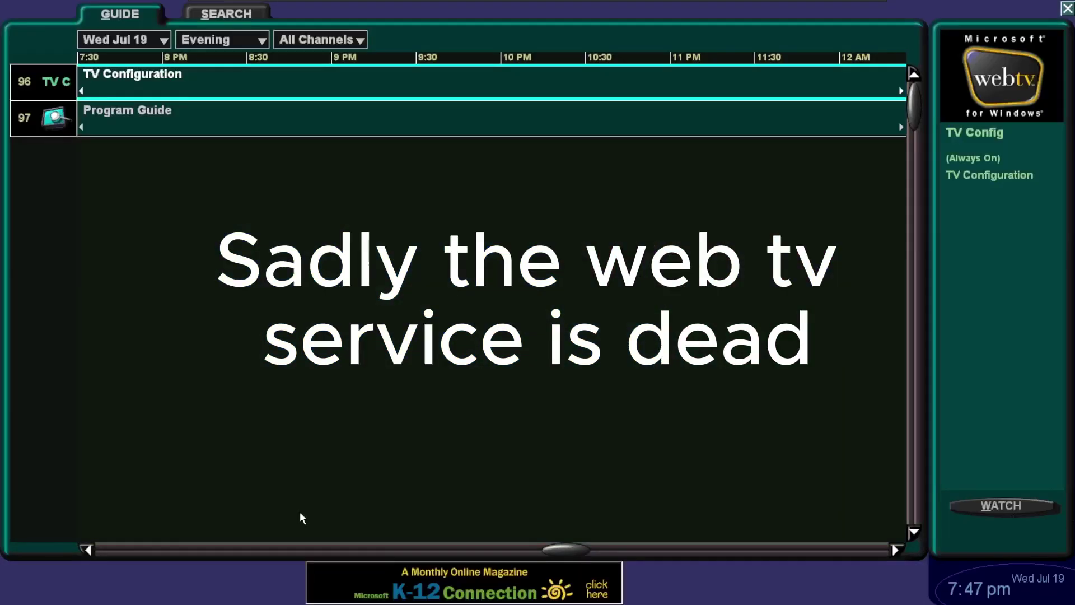
{"action": "left_click", "coordinate": [287, 113]}
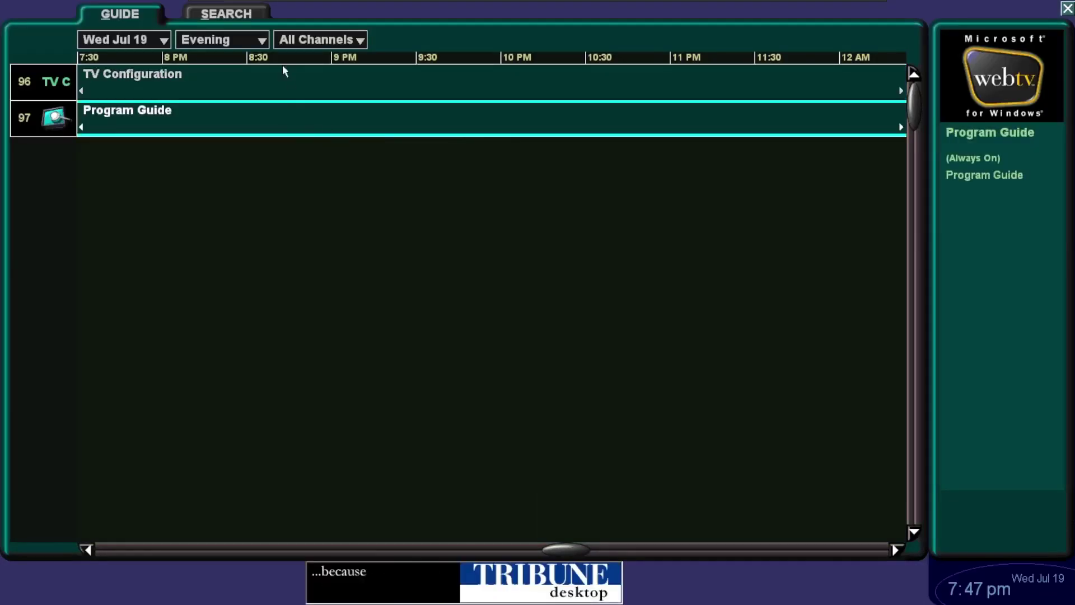
{"action": "left_click", "coordinate": [165, 41]}
{"action": "left_click", "coordinate": [189, 56]}
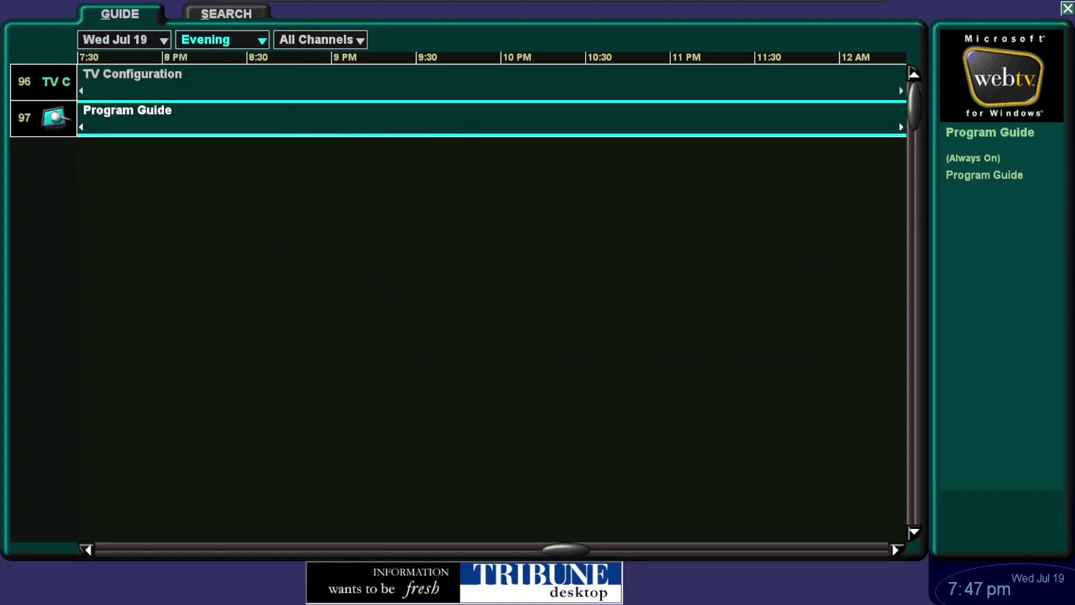
Step: Search shows by category through to Specials, then exit WebTV for Windows
{"action": "left_click", "coordinate": [211, 42]}
{"action": "left_click", "coordinate": [223, 22]}
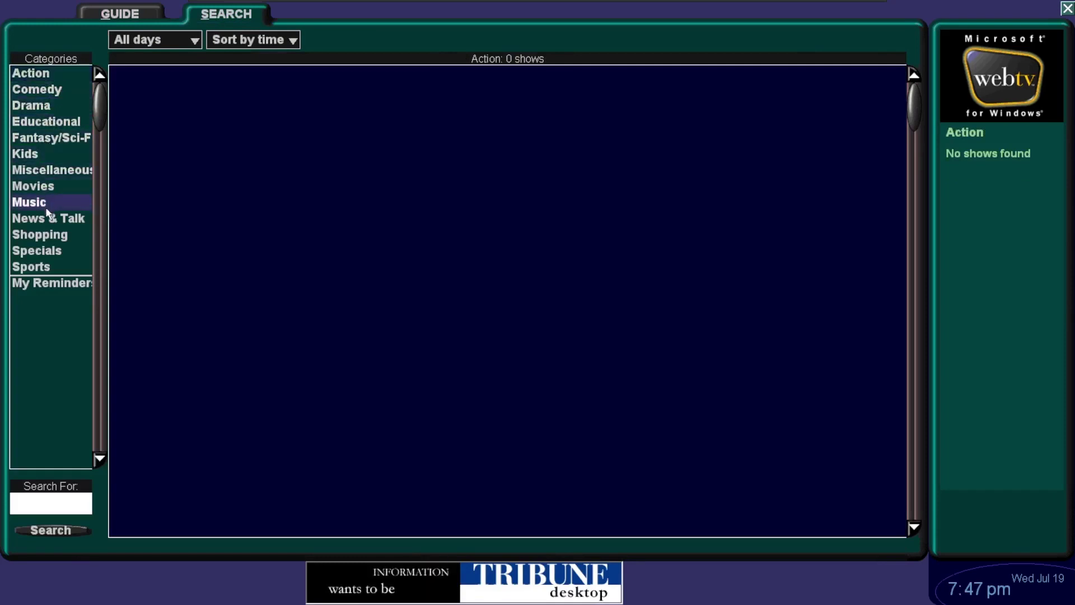
{"action": "key", "text": "Return"}
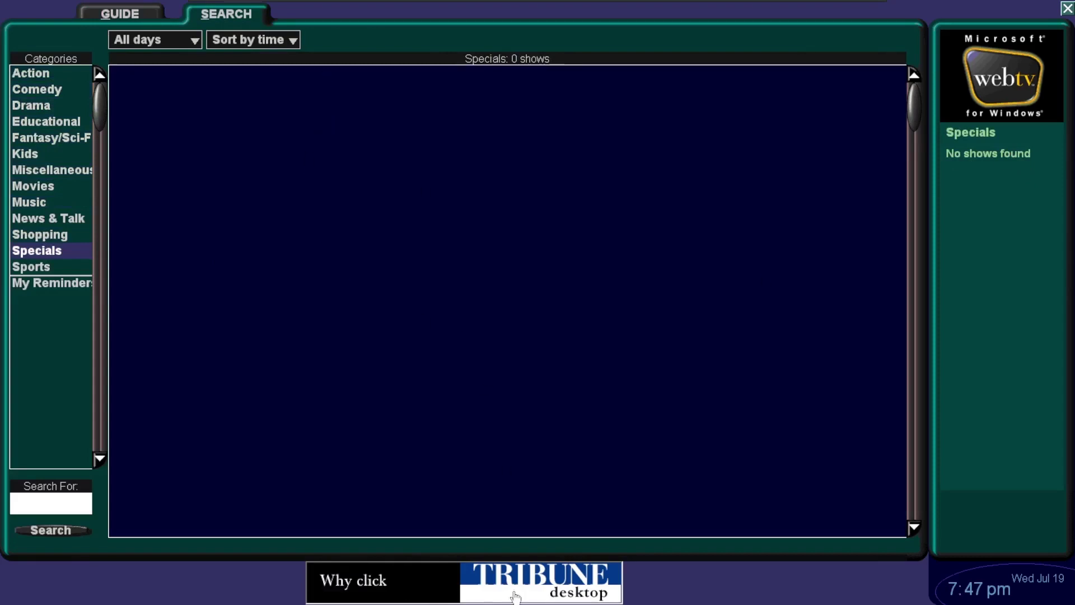
{"action": "left_click", "coordinate": [1067, 8]}
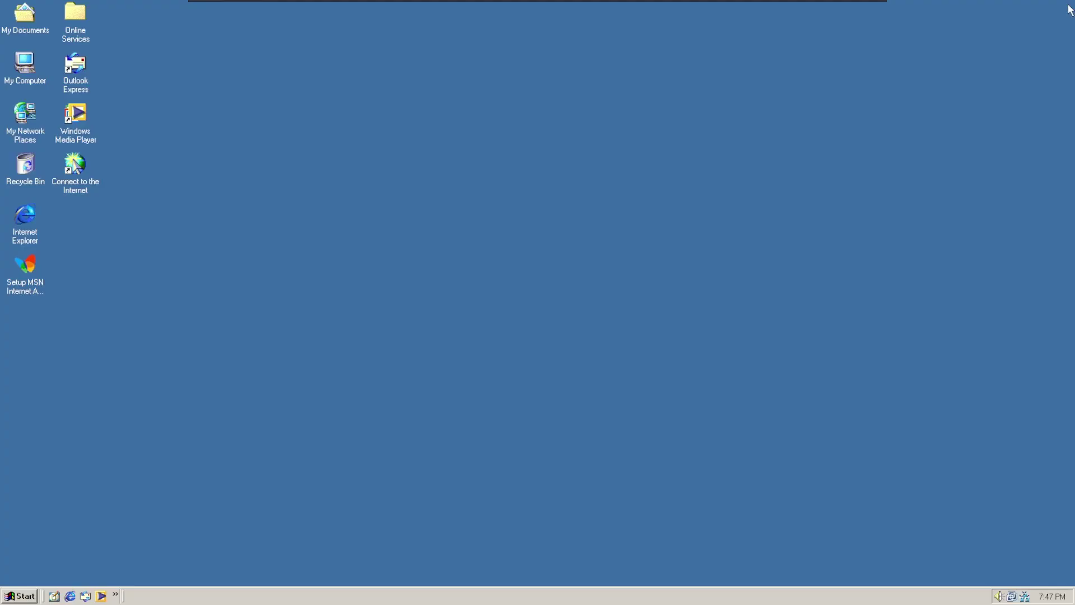
Step: Launch Paint from Start > Programs > Accessories
{"action": "left_click", "coordinate": [21, 597]}
{"action": "mouse_move", "coordinate": [107, 448]}
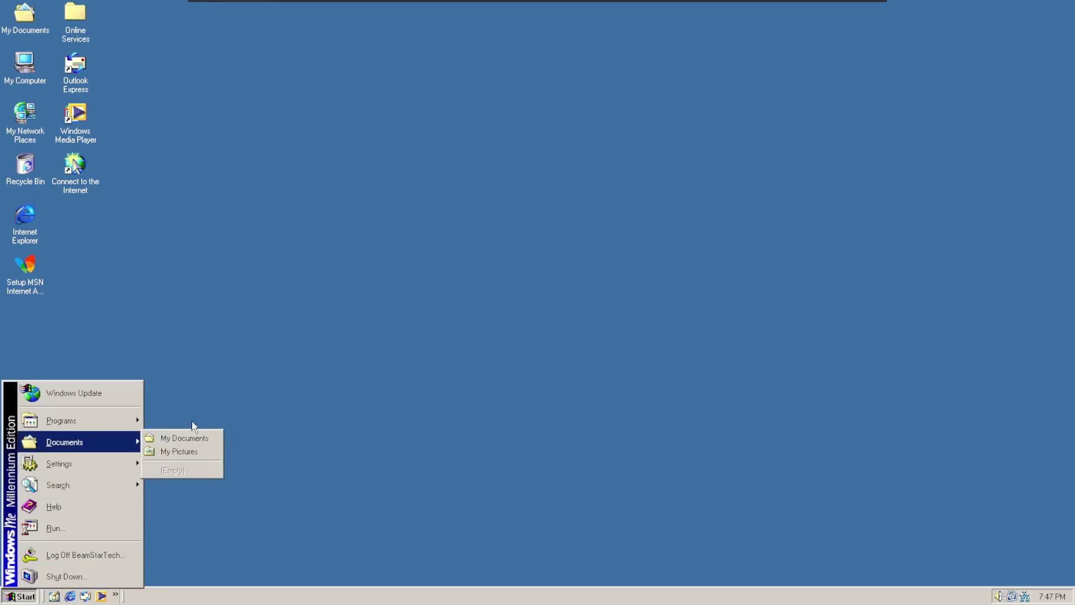
{"action": "mouse_move", "coordinate": [108, 490]}
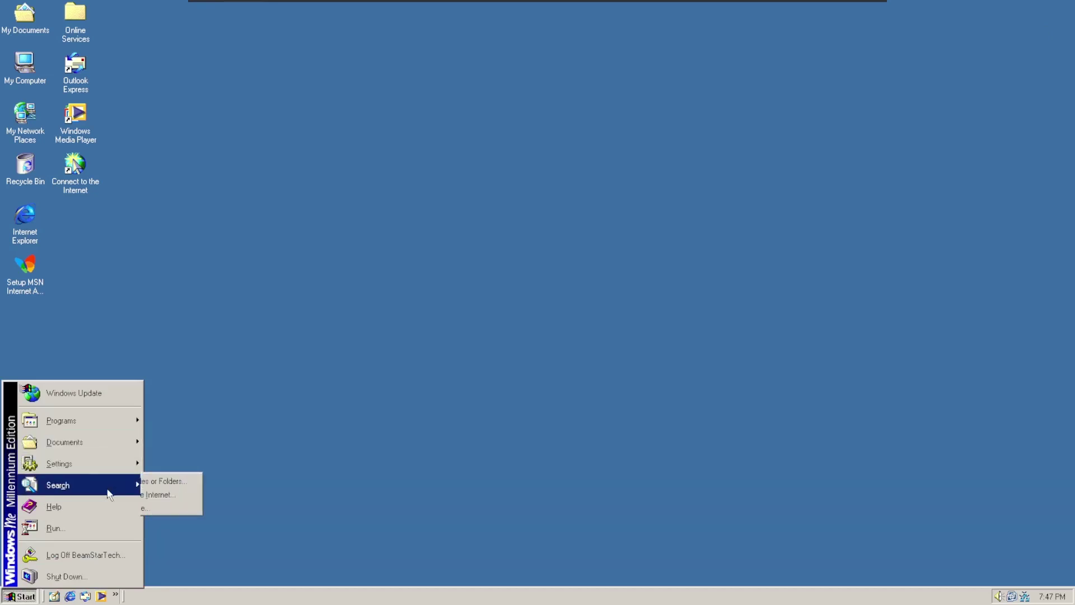
{"action": "mouse_move", "coordinate": [177, 434]}
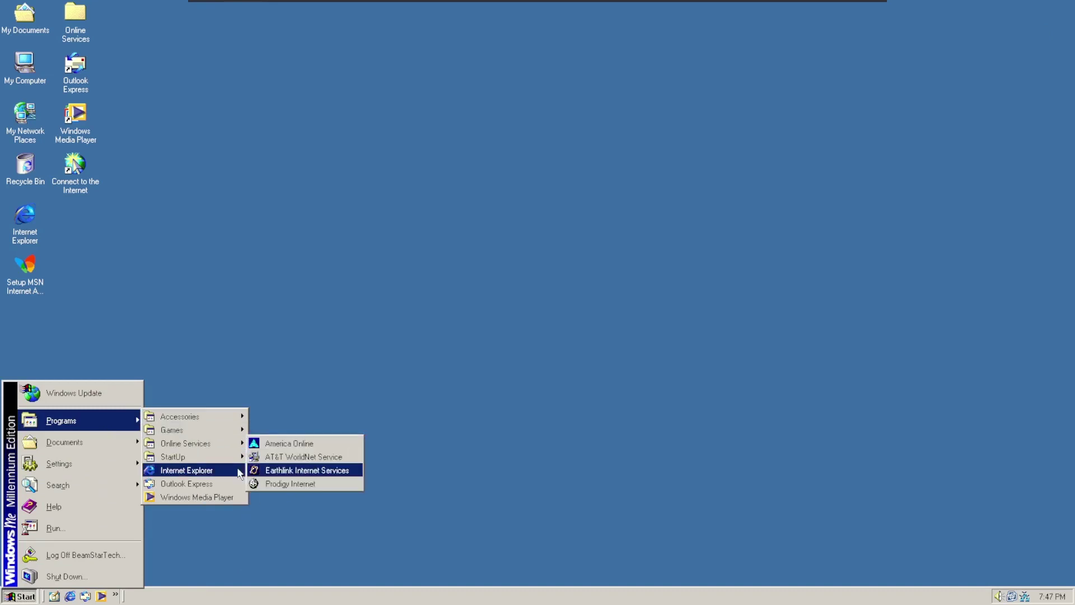
{"action": "mouse_move", "coordinate": [228, 461]}
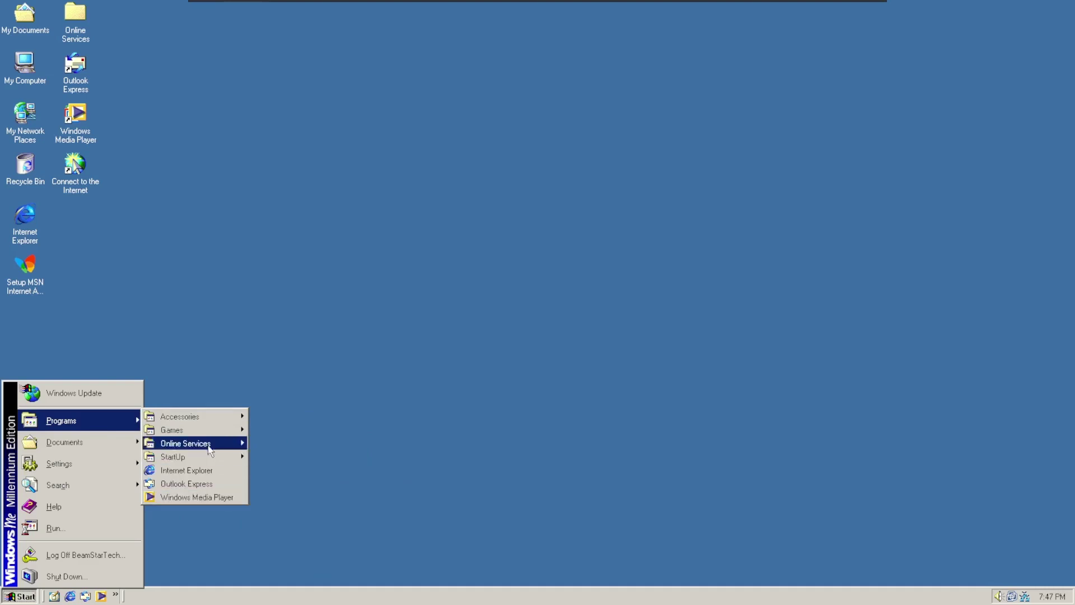
{"action": "mouse_move", "coordinate": [207, 422]}
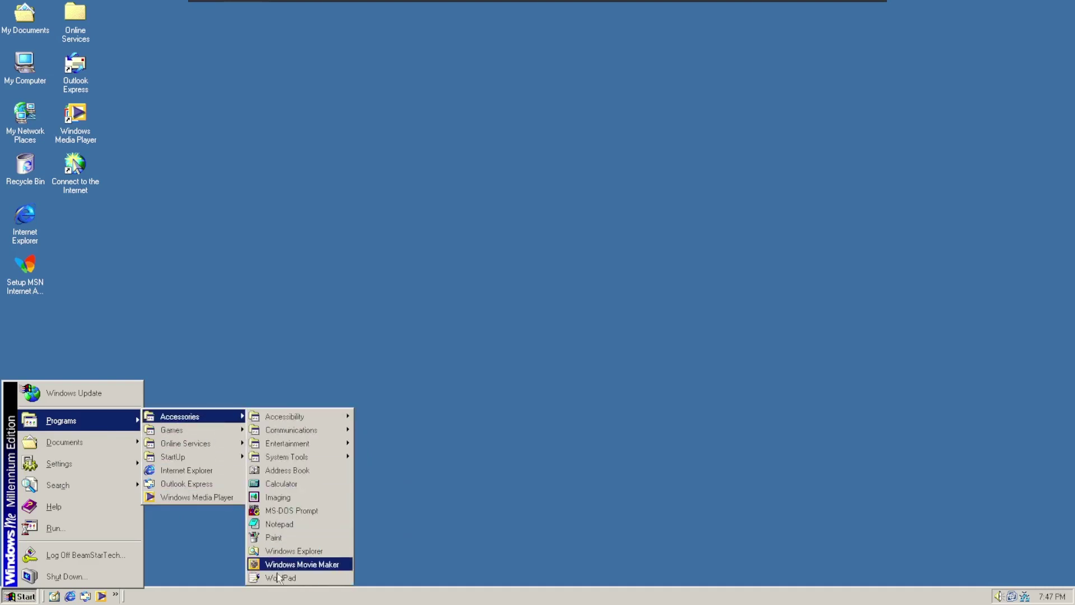
{"action": "left_click", "coordinate": [284, 538]}
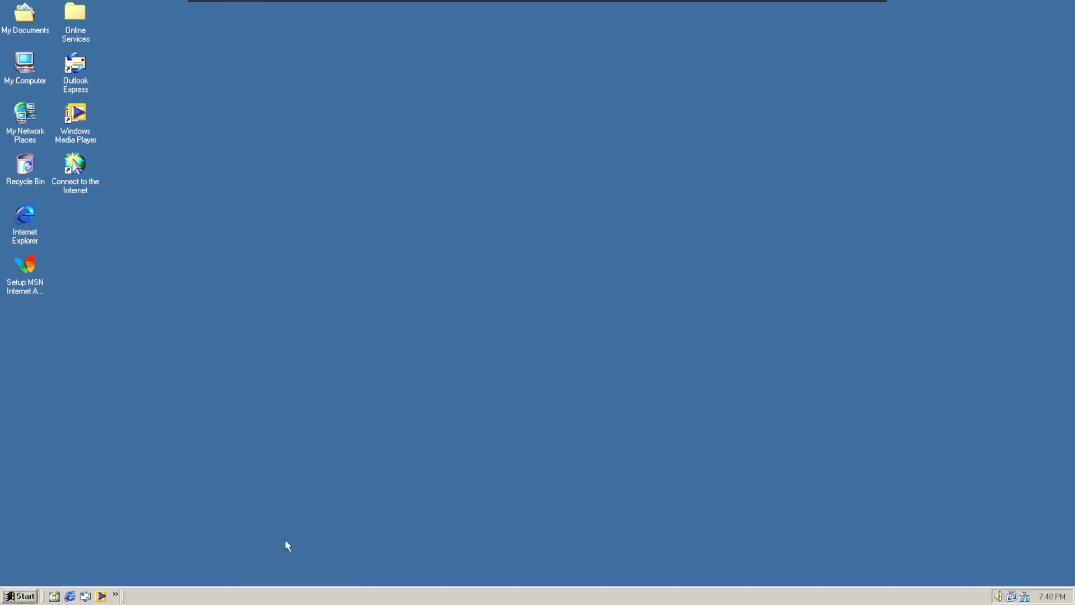
Step: Maximize Paint and draw the word 'hi' freehand with the pencil
{"action": "left_click", "coordinate": [161, 8]}
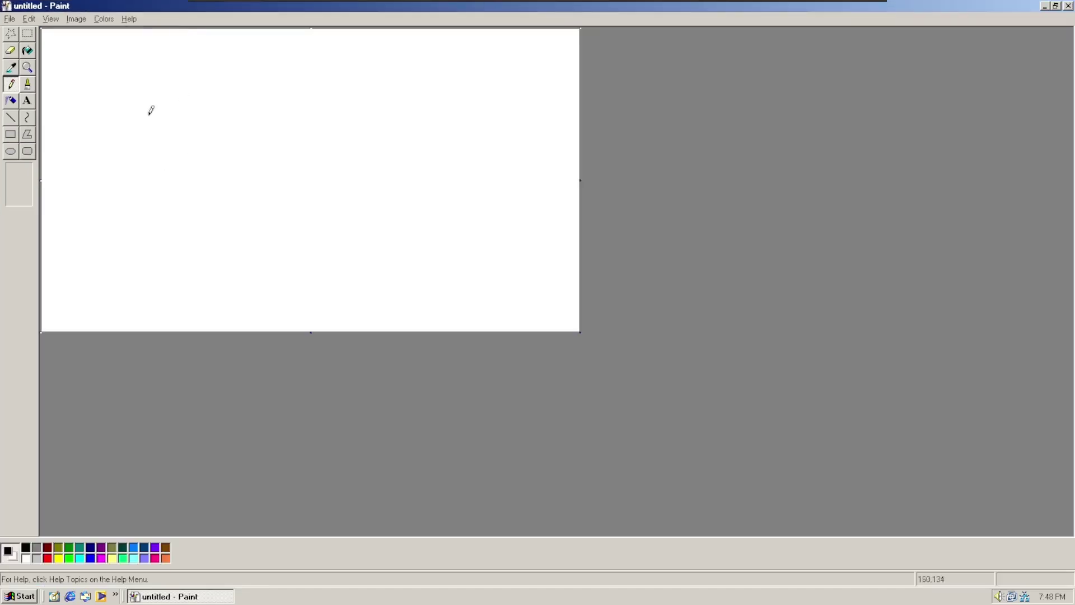
{"action": "mouse_move", "coordinate": [113, 68]}
{"action": "left_mouse_down"}
{"action": "mouse_move", "coordinate": [105, 113]}
{"action": "mouse_move", "coordinate": [163, 106]}
{"action": "mouse_move", "coordinate": [209, 256]}
{"action": "left_mouse_up"}
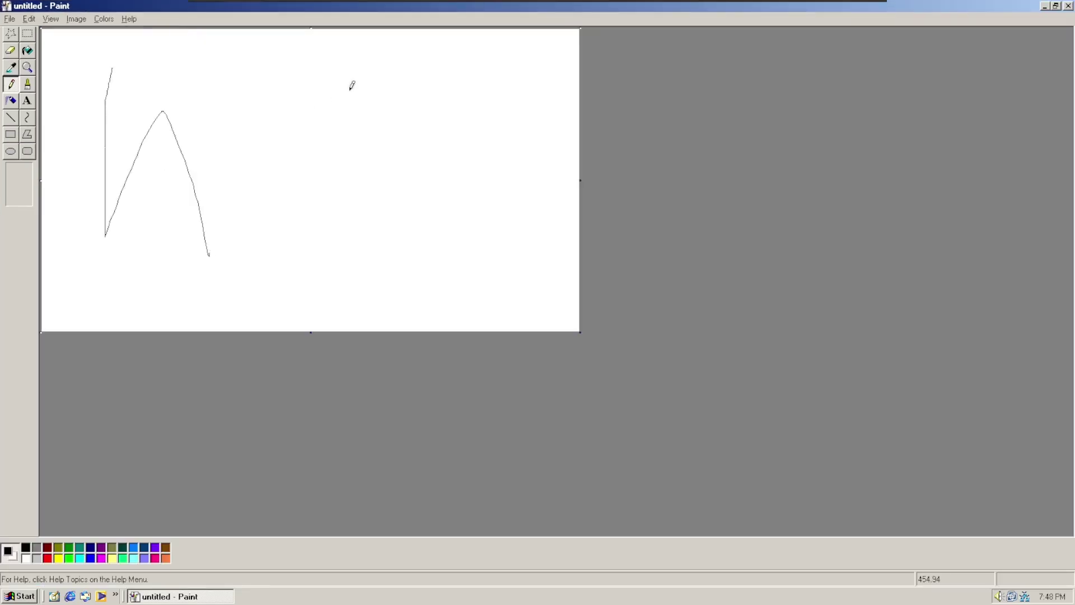
{"action": "mouse_move", "coordinate": [378, 52]}
{"action": "left_mouse_down"}
{"action": "mouse_move", "coordinate": [365, 87]}
{"action": "mouse_move", "coordinate": [384, 305]}
{"action": "left_mouse_up"}
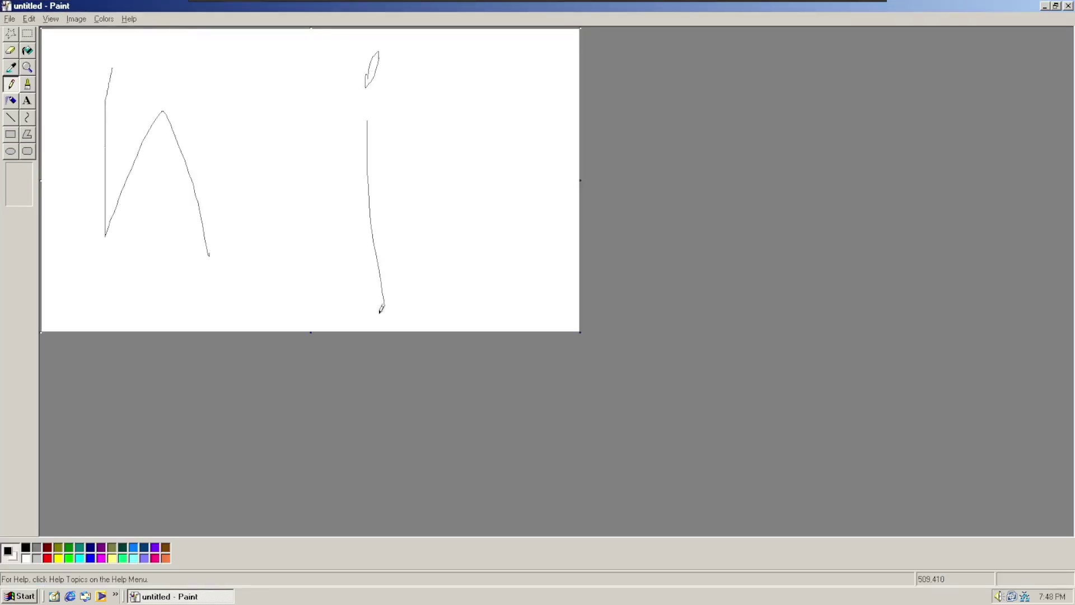
Step: Open Save As, pick My Documents, dismiss the dialog, and close Paint
{"action": "left_click", "coordinate": [9, 19]}
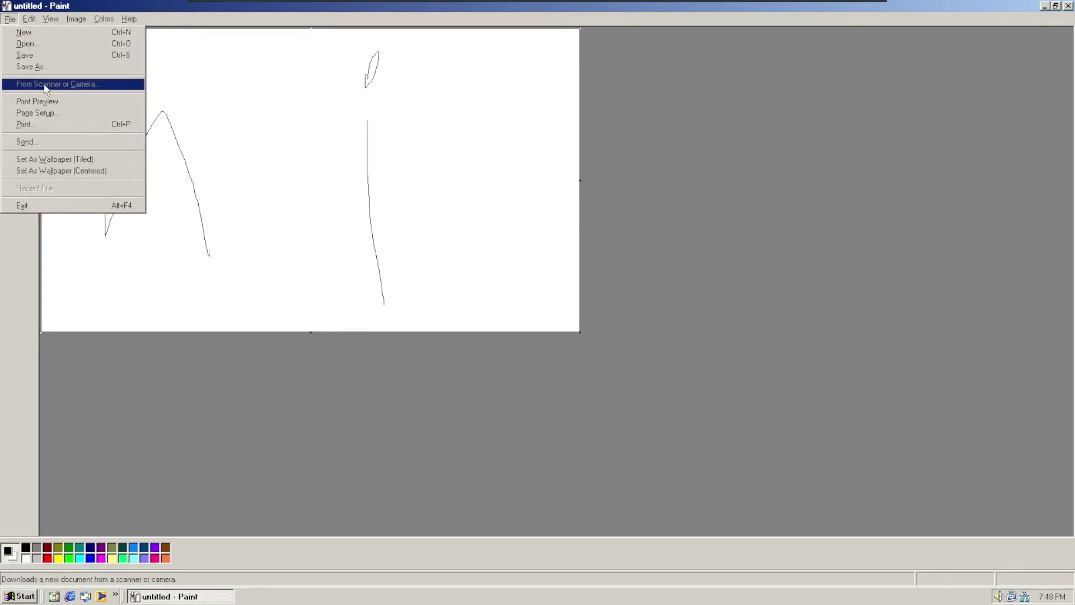
{"action": "left_click", "coordinate": [31, 67]}
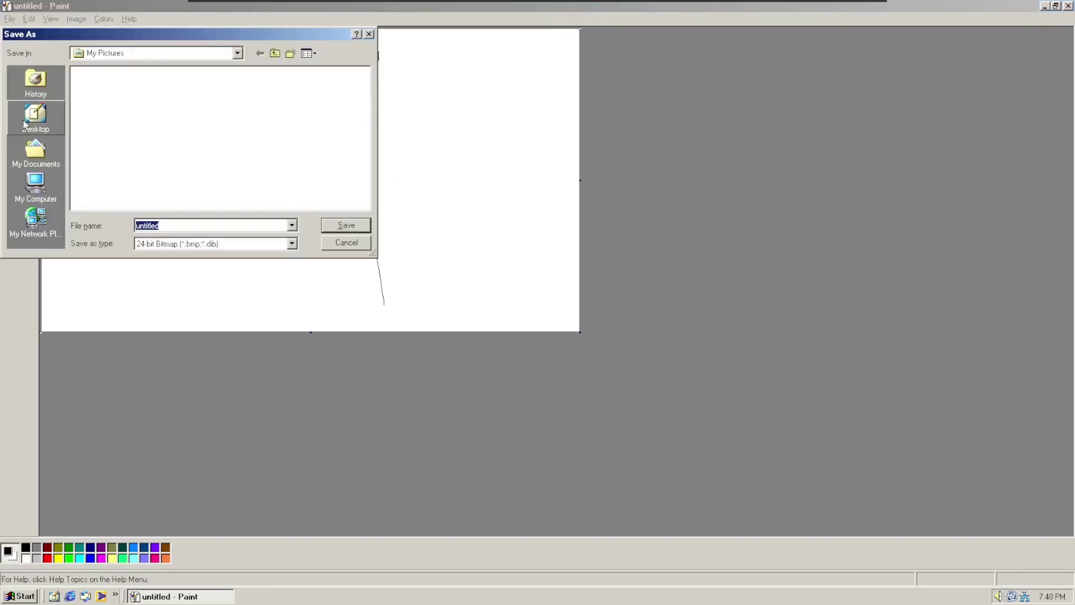
{"action": "left_click", "coordinate": [63, 159]}
{"action": "left_click", "coordinate": [346, 225]}
{"action": "key", "text": "alt+F4"}
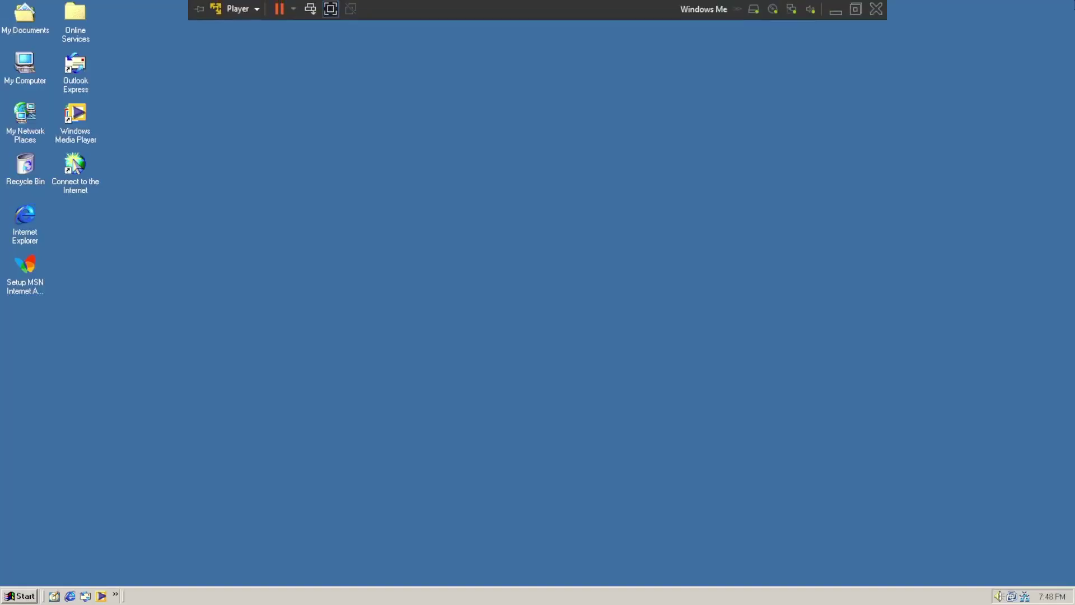
Step: Open Display Properties from the desktop and apply the 1stboot wallpaper stretched
{"action": "right_click", "coordinate": [391, 159]}
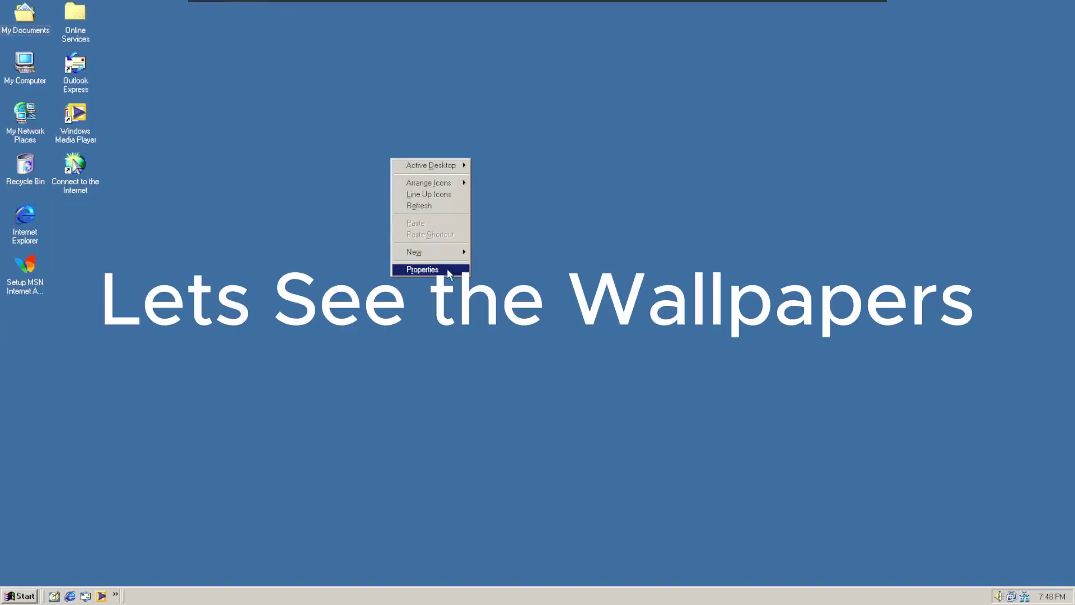
{"action": "left_click", "coordinate": [448, 271]}
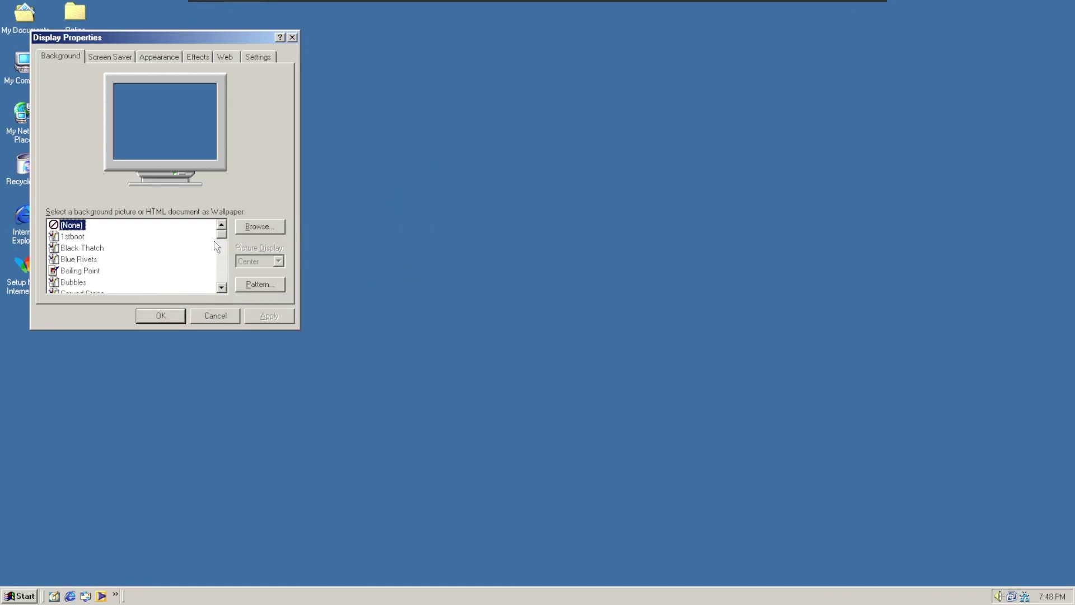
{"action": "left_click", "coordinate": [132, 238]}
{"action": "left_click", "coordinate": [259, 261]}
{"action": "left_click", "coordinate": [259, 290]}
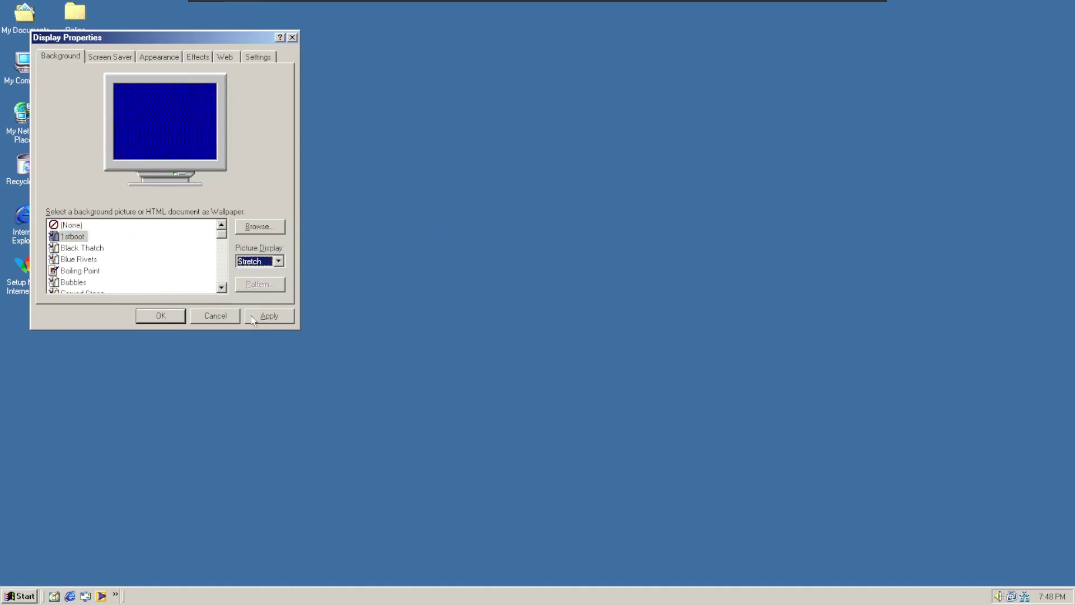
{"action": "left_click", "coordinate": [267, 316]}
Step: Apply Black Thatch through Chateau wallpapers in turn, dismissing the Active Desktop prompt
{"action": "key", "text": "Down"}
{"action": "left_click", "coordinate": [267, 315]}
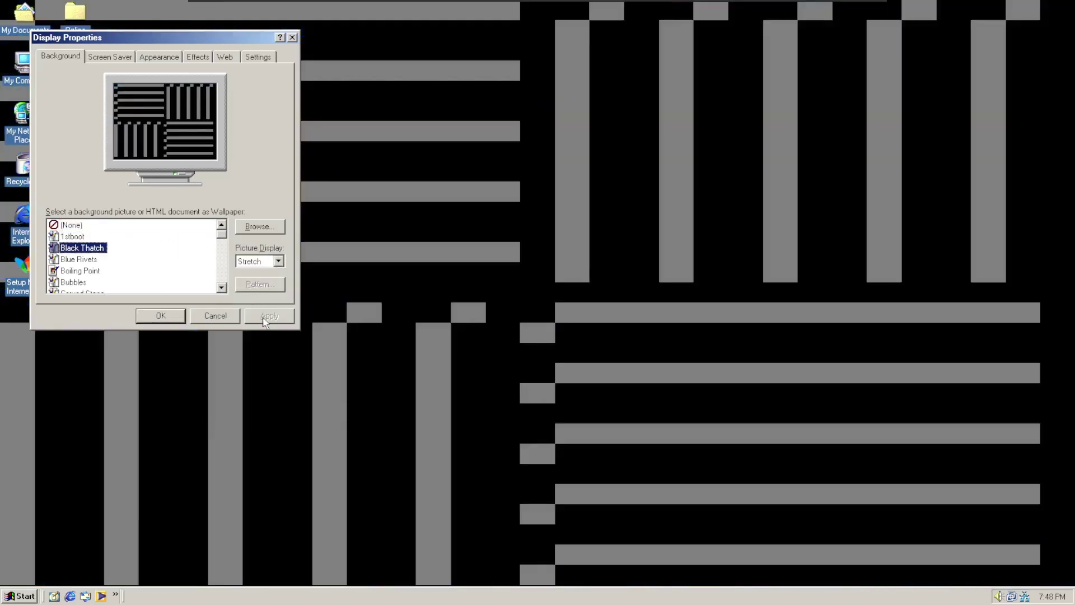
{"action": "key", "text": "Down"}
{"action": "key", "text": "Down"}
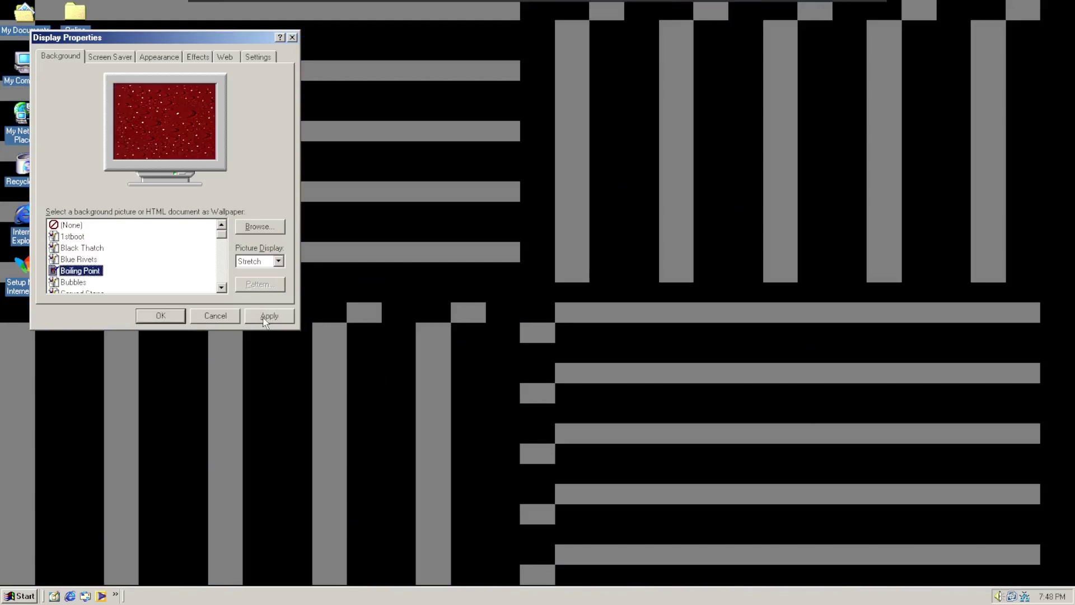
{"action": "left_click", "coordinate": [264, 316]}
{"action": "left_click", "coordinate": [522, 329]}
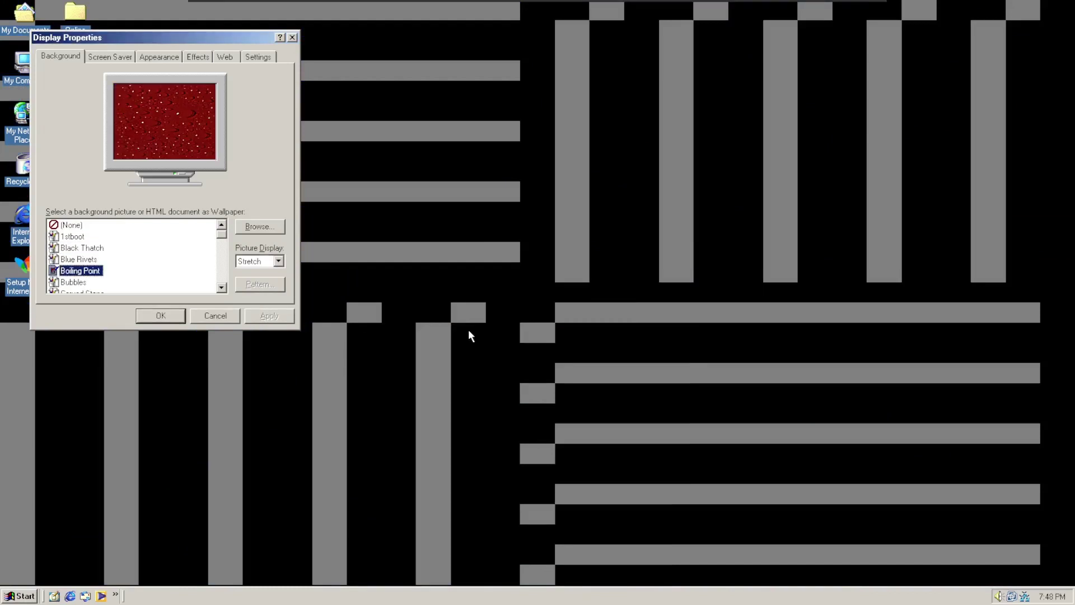
{"action": "key", "text": "Down"}
{"action": "left_click", "coordinate": [265, 312]}
{"action": "key", "text": "Down"}
{"action": "left_click", "coordinate": [265, 312]}
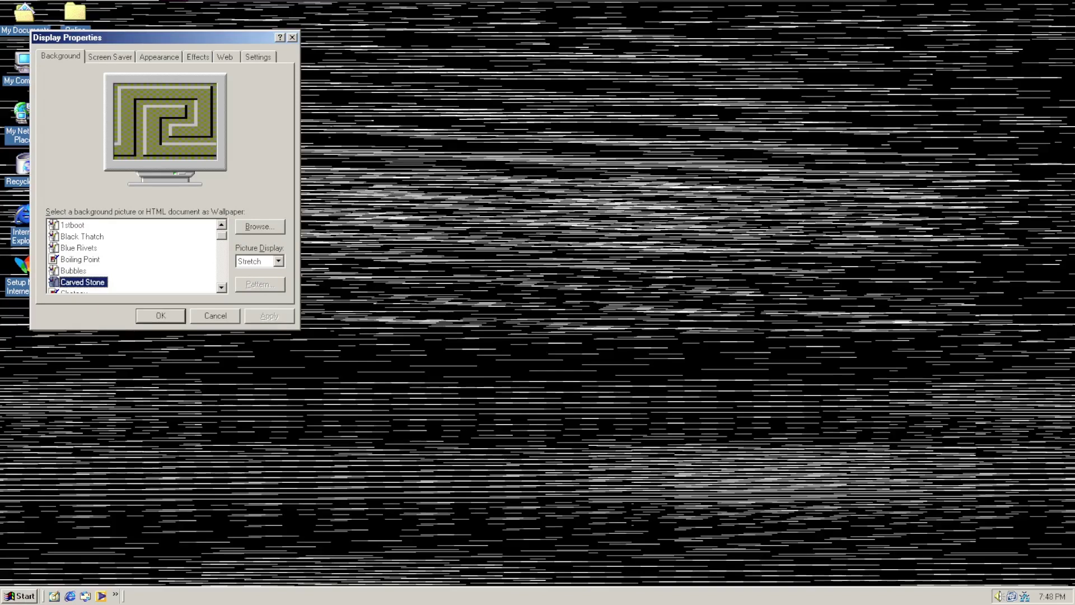
{"action": "key", "text": "Down"}
{"action": "left_click", "coordinate": [263, 316]}
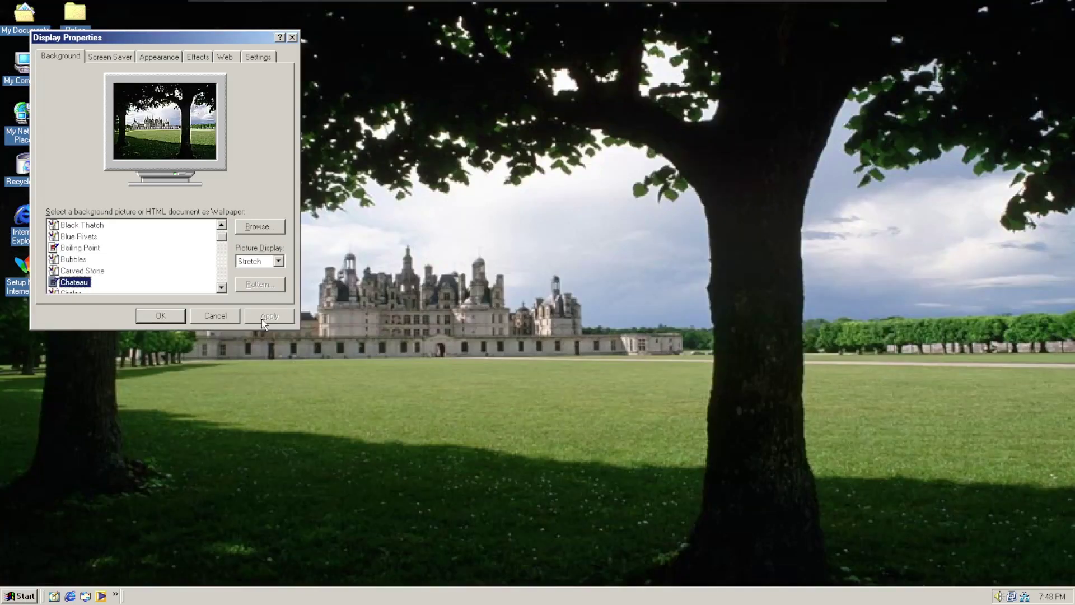
Step: Apply Circles, Cliff in Clouds, Diagonal Sand, Fall Memories, Fly Away, Gold Petals, Houndstooth wallpapers
{"action": "key", "text": "Down"}
{"action": "left_click", "coordinate": [281, 313]}
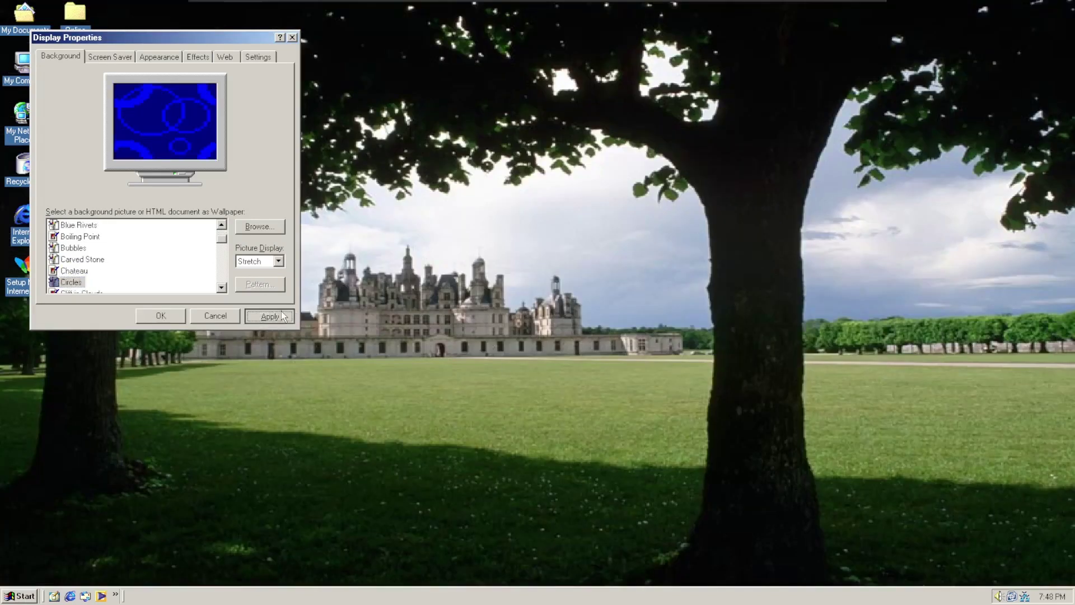
{"action": "key", "text": "Down"}
{"action": "left_click", "coordinate": [281, 312]}
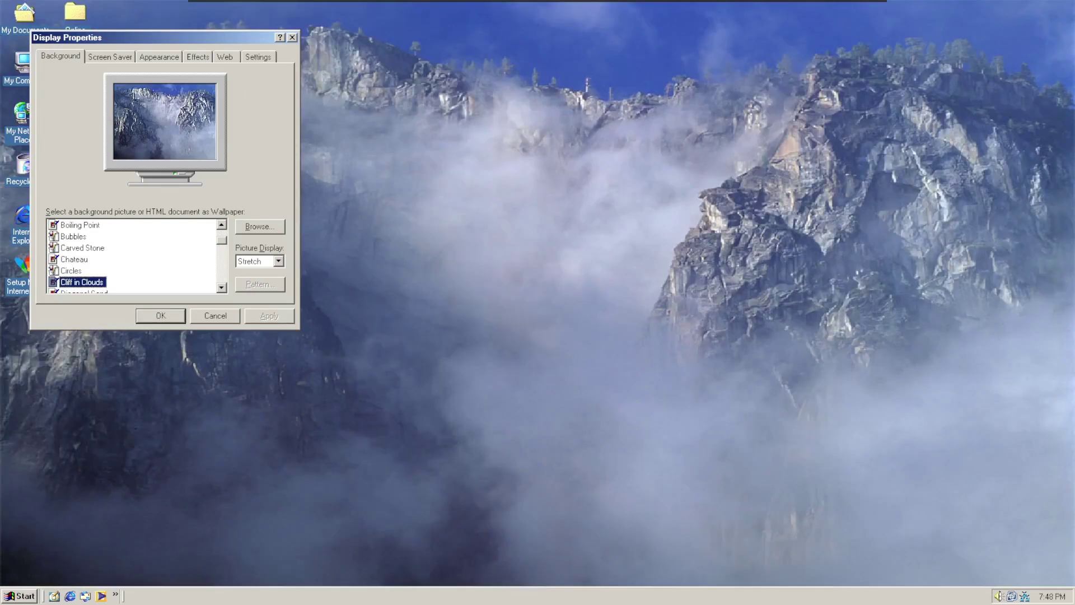
{"action": "key", "text": "Down"}
{"action": "left_click", "coordinate": [281, 313]}
{"action": "key", "text": "Down"}
{"action": "left_click", "coordinate": [281, 311]}
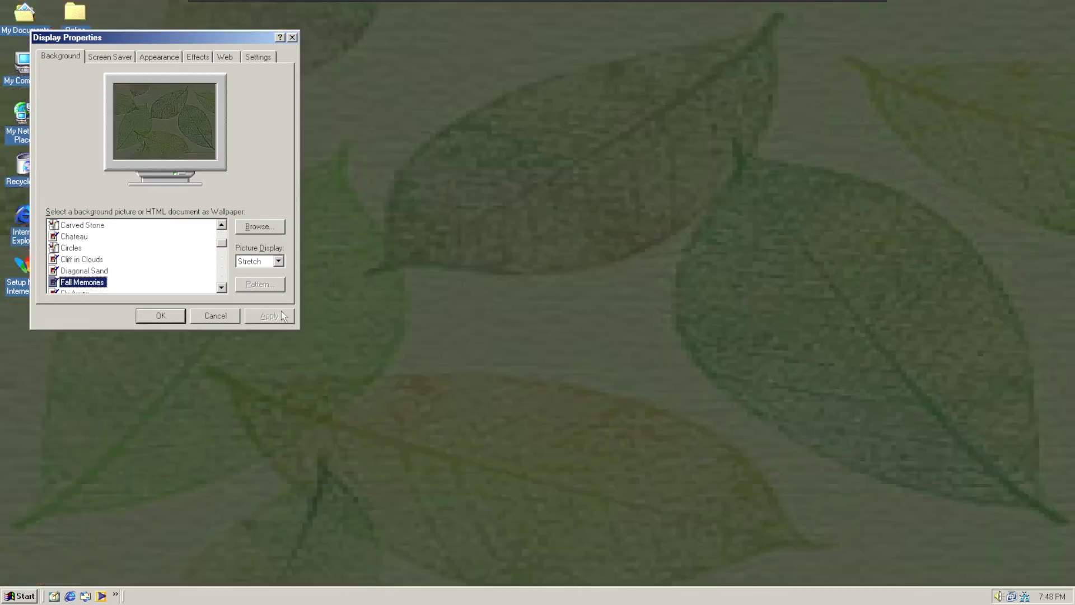
{"action": "key", "text": "Down"}
{"action": "left_click", "coordinate": [281, 311]}
{"action": "key", "text": "Down"}
{"action": "left_click", "coordinate": [281, 310]}
{"action": "key", "text": "Down"}
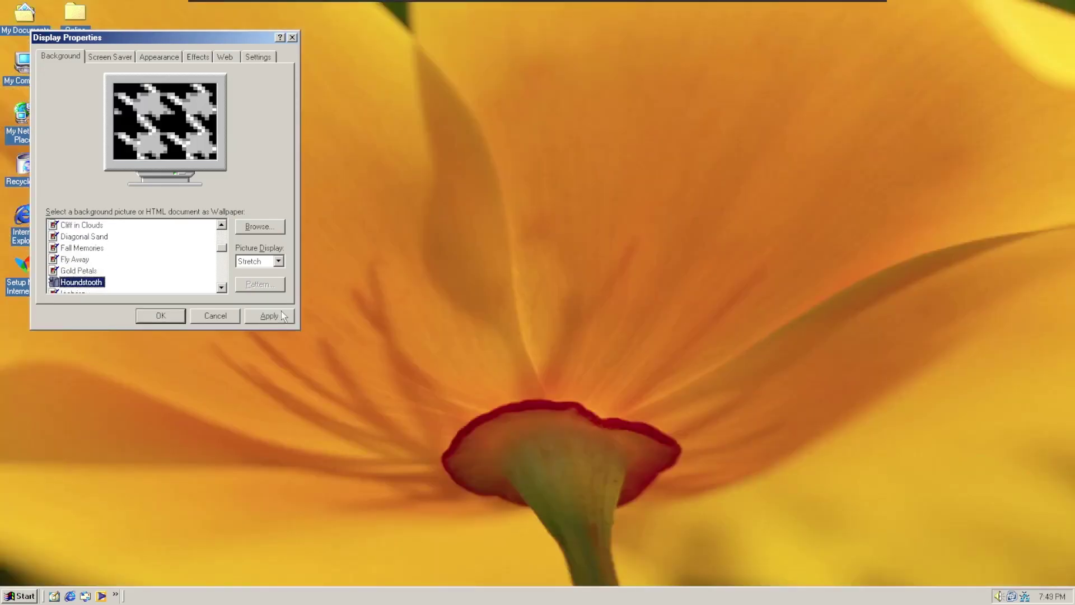
{"action": "key", "text": "Up"}
{"action": "key", "text": "Down"}
{"action": "left_click", "coordinate": [281, 311]}
Step: Apply Iceberg, Ocean Wave, Paradise, Pinstripe, Purple Sponge and Sample wallpapers in turn
{"action": "key", "text": "Down"}
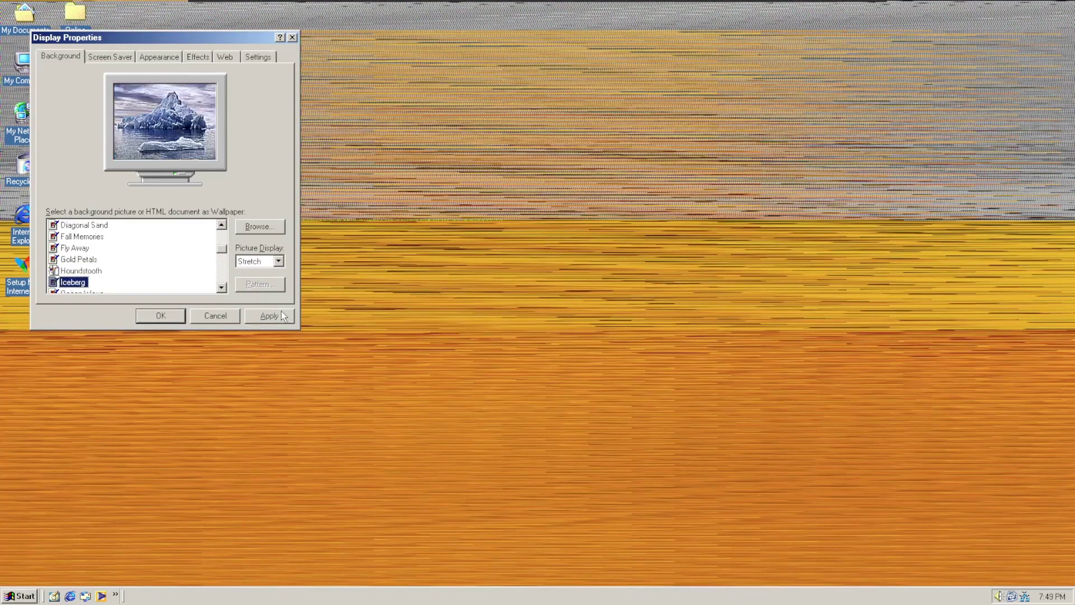
{"action": "left_click", "coordinate": [282, 311]}
{"action": "key", "text": "Down"}
{"action": "left_click", "coordinate": [281, 310]}
{"action": "key", "text": "Down"}
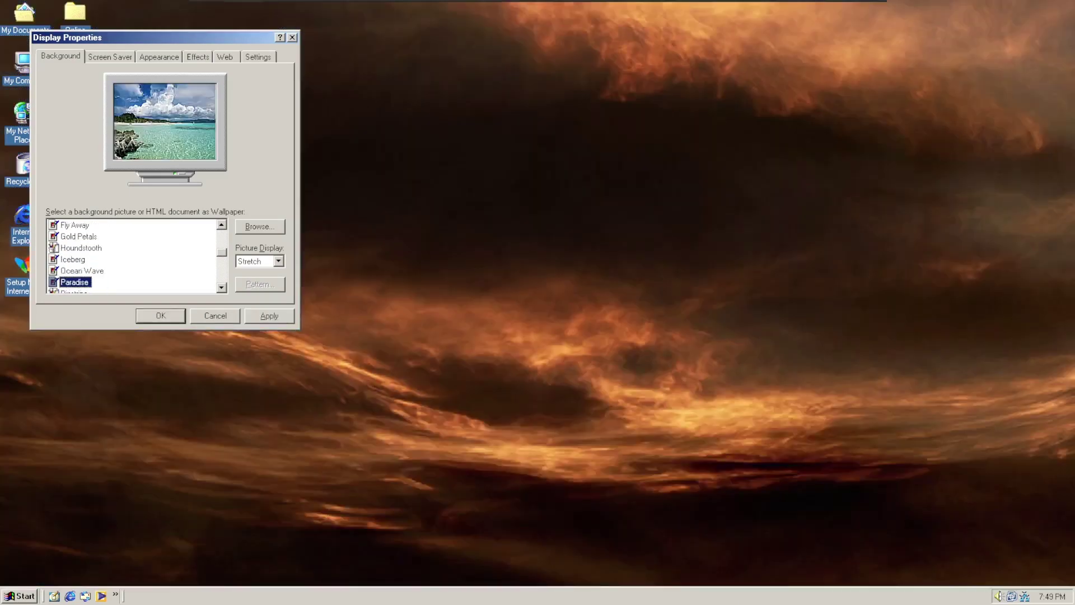
{"action": "left_click", "coordinate": [281, 311]}
{"action": "key", "text": "Down"}
{"action": "left_click", "coordinate": [281, 311]}
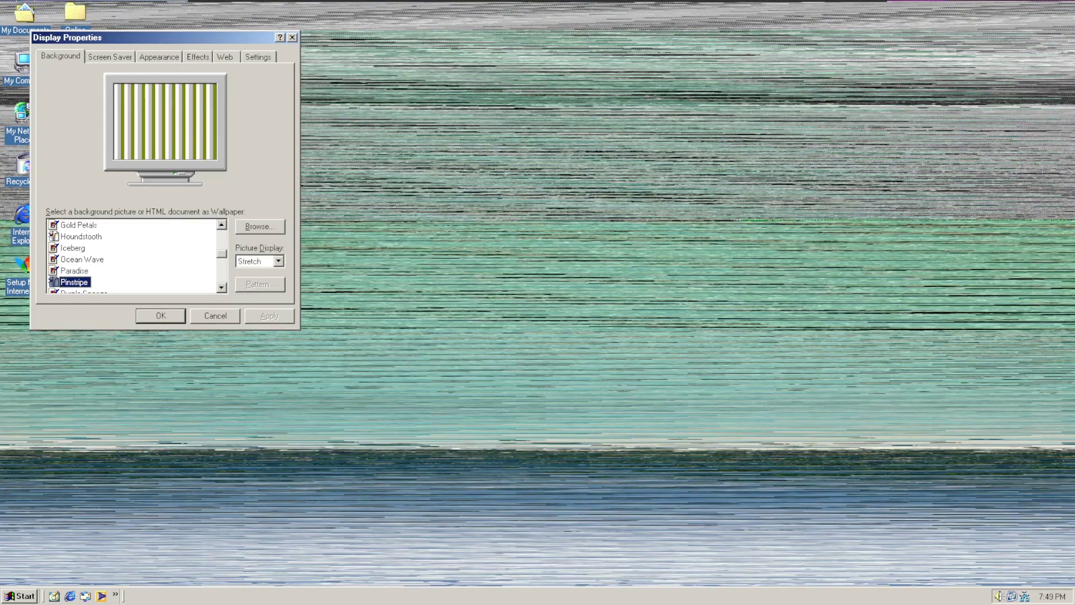
{"action": "key", "text": "Down"}
{"action": "left_click", "coordinate": [281, 316]}
{"action": "key", "text": "Down"}
{"action": "left_click", "coordinate": [281, 316]}
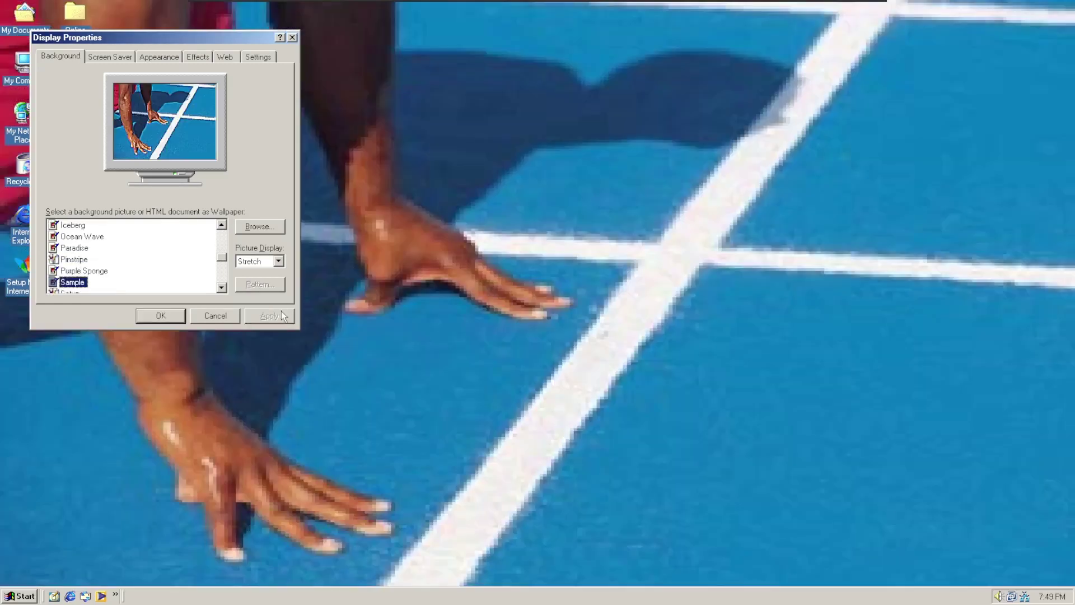
Step: Apply Setup, Shed in Field, Smokey Light, Snow Trees, Solar Eclipse, Straw Mat, Tiles wallpapers
{"action": "key", "text": "Down"}
{"action": "left_click", "coordinate": [281, 312]}
{"action": "key", "text": "Down"}
{"action": "left_click", "coordinate": [281, 312]}
{"action": "key", "text": "Down"}
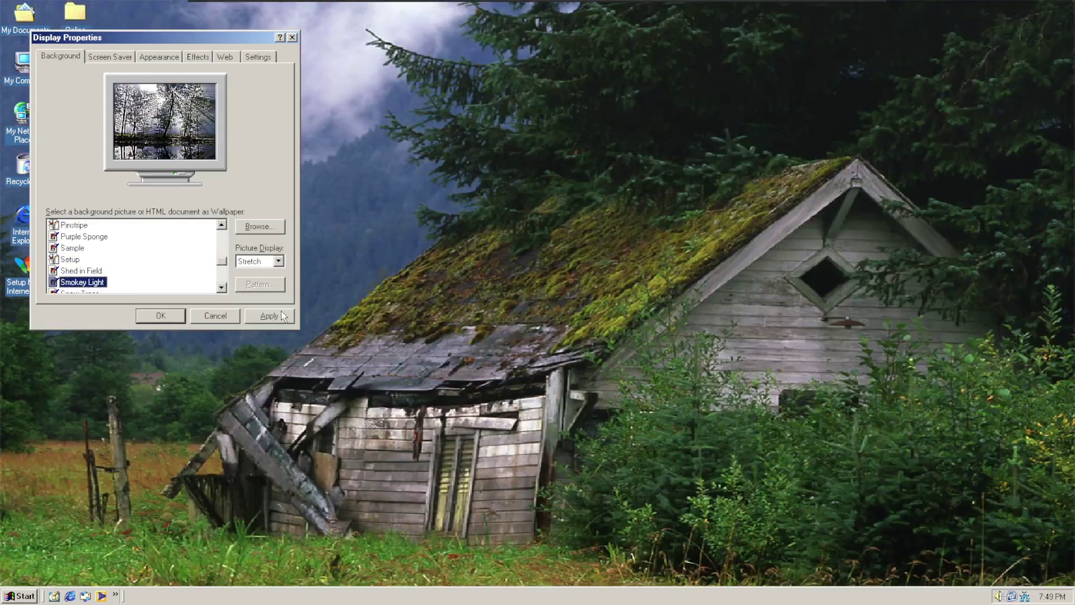
{"action": "left_click", "coordinate": [281, 310]}
{"action": "key", "text": "Down"}
{"action": "left_click", "coordinate": [281, 311]}
{"action": "key", "text": "Down"}
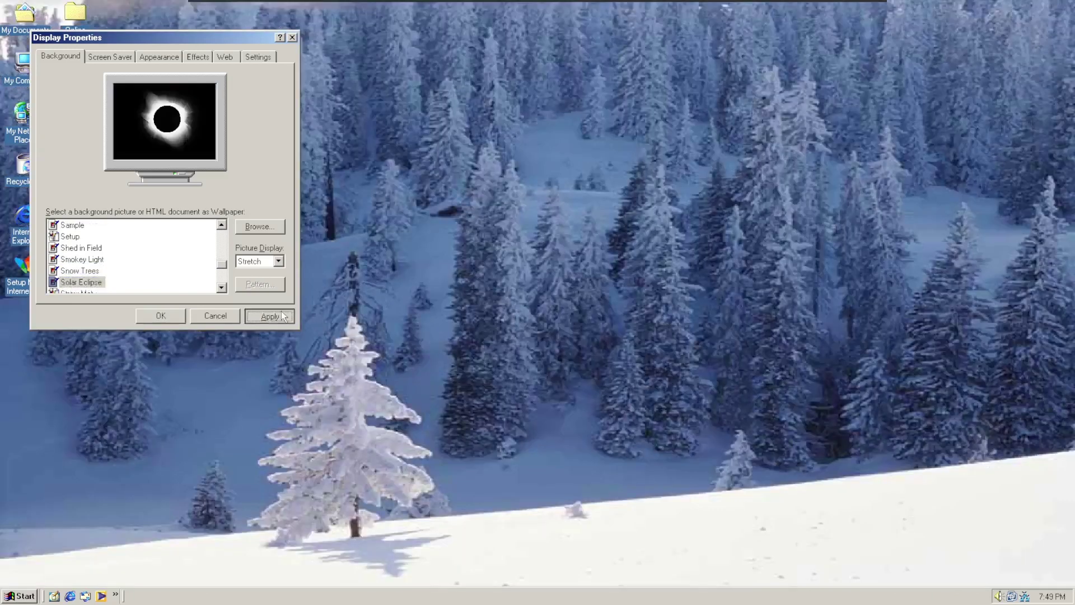
{"action": "left_click", "coordinate": [281, 311]}
{"action": "key", "text": "Down"}
{"action": "left_click", "coordinate": [281, 311]}
{"action": "key", "text": "Down"}
{"action": "left_click", "coordinate": [281, 311]}
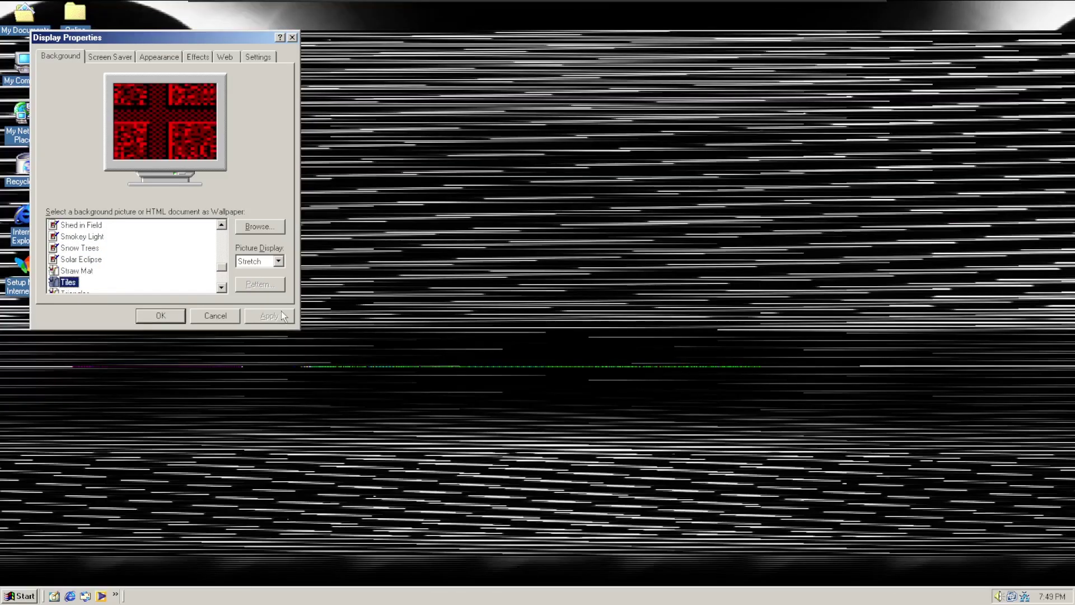
Step: Apply Triangles, Vinca, Water Color, Waves, Windows Me, Windows Millennium and Yosemite wallpapers
{"action": "key", "text": "Down"}
{"action": "left_click", "coordinate": [281, 311]}
{"action": "key", "text": "Down"}
{"action": "left_click", "coordinate": [281, 311]}
{"action": "key", "text": "Down"}
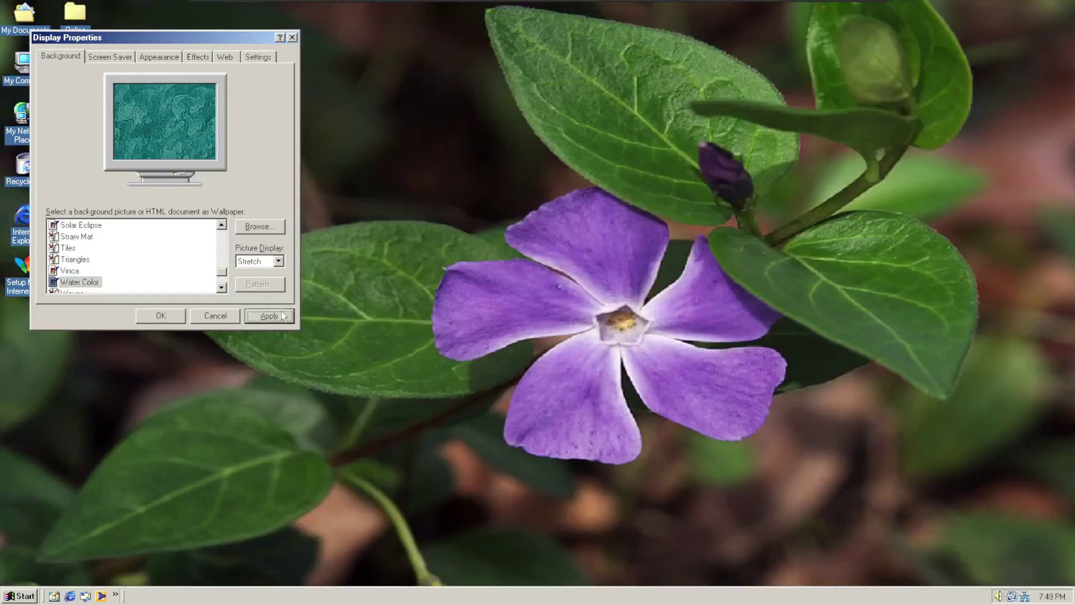
{"action": "left_click", "coordinate": [281, 311]}
{"action": "key", "text": "Down"}
{"action": "left_click", "coordinate": [281, 311]}
{"action": "key", "text": "Down"}
{"action": "left_click", "coordinate": [281, 312]}
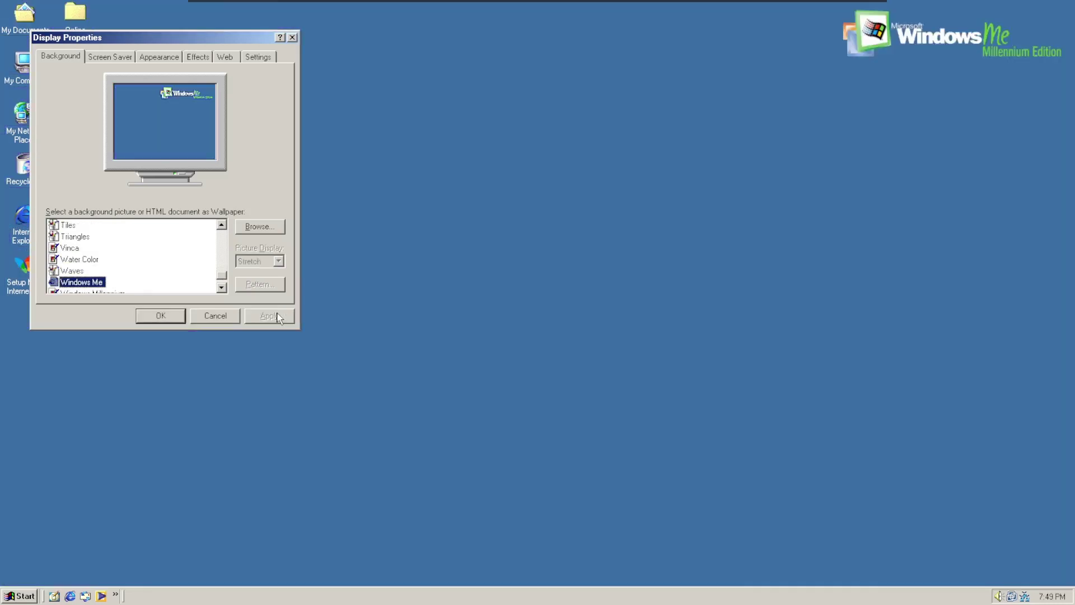
{"action": "key", "text": "Down"}
{"action": "left_click", "coordinate": [282, 311]}
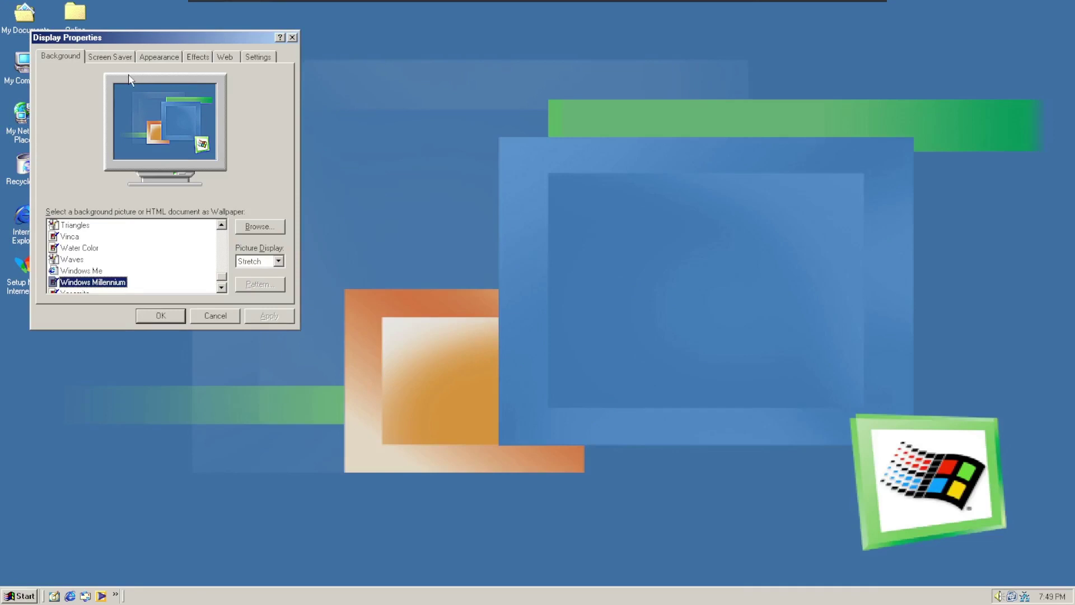
{"action": "key", "text": "Down"}
{"action": "left_click", "coordinate": [283, 314]}
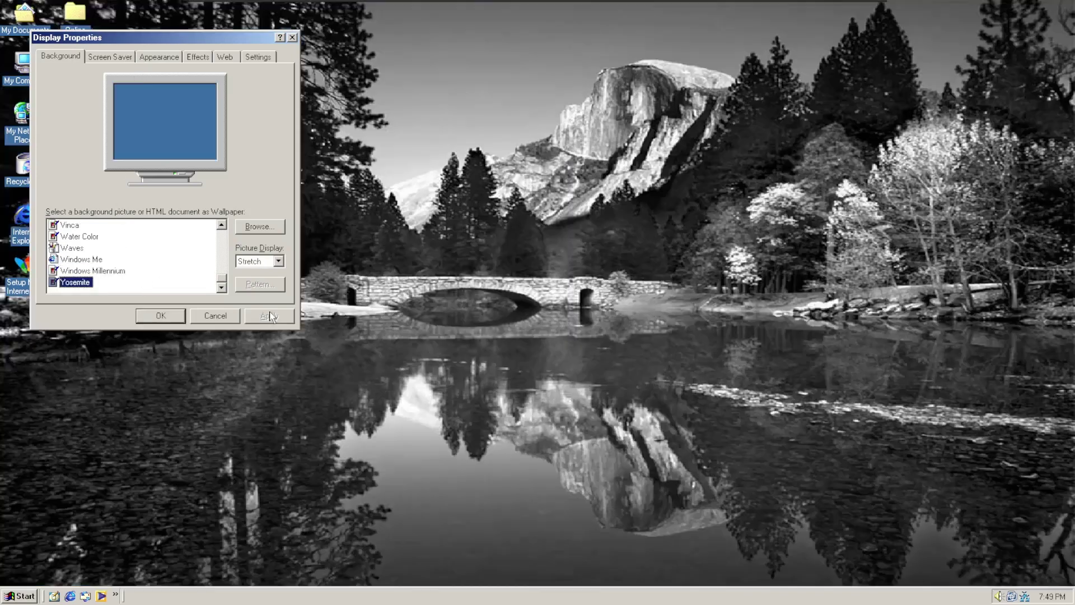
Step: Reselect and apply the Windows Millennium wallpaper
{"action": "left_click", "coordinate": [148, 269]}
{"action": "left_click", "coordinate": [269, 315]}
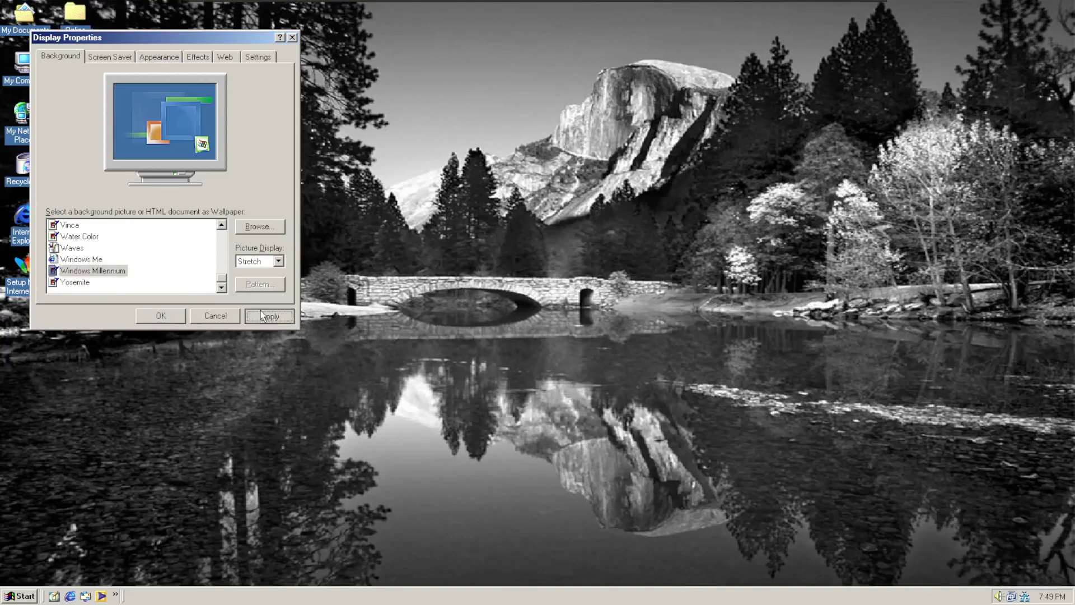
{"action": "left_click", "coordinate": [146, 57]}
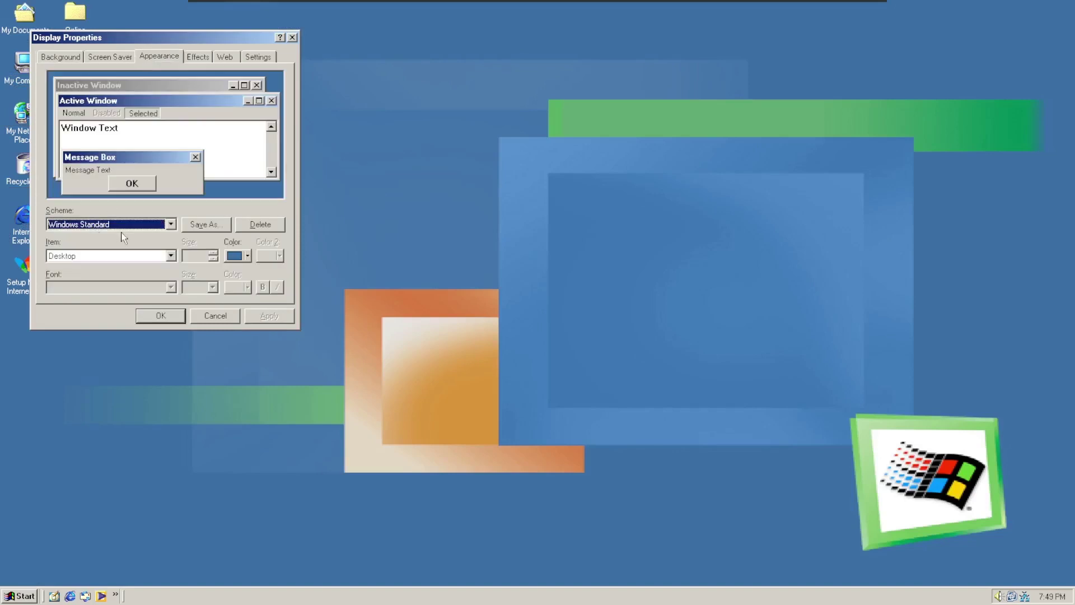
Step: Try colour schemes such as Brick, then apply the Slate scheme
{"action": "key", "text": "Down"}
{"action": "key", "text": "Down"}
{"action": "key", "text": "Up"}
{"action": "key", "text": "Up"}
{"action": "key", "text": "Up"}
{"action": "key", "text": "Up"}
{"action": "key", "text": "Up"}
{"action": "key", "text": "Up"}
{"action": "key", "text": "Up"}
{"action": "key", "text": "Up"}
{"action": "key", "text": "Up"}
{"action": "key", "text": "Up"}
{"action": "key", "text": "Up"}
{"action": "key", "text": "Up"}
{"action": "key", "text": "Up"}
{"action": "key", "text": "Up"}
{"action": "key", "text": "Up"}
{"action": "key", "text": "Up"}
{"action": "key", "text": "Up"}
{"action": "key", "text": "Up"}
{"action": "key", "text": "Up"}
{"action": "key", "text": "Up"}
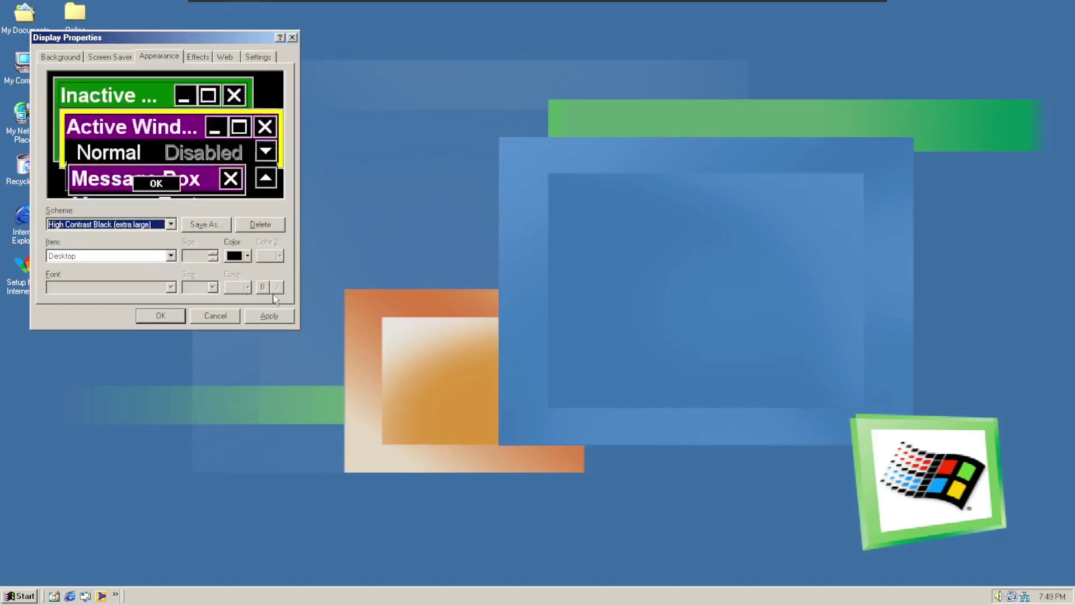
{"action": "key", "text": "Up"}
{"action": "key", "text": "Up"}
{"action": "key", "text": "Up"}
{"action": "key", "text": "Up"}
{"action": "key", "text": "Up"}
{"action": "key", "text": "Up"}
{"action": "key", "text": "Up"}
{"action": "key", "text": "Up"}
{"action": "key", "text": "Up"}
{"action": "key", "text": "Up"}
{"action": "left_click", "coordinate": [270, 315]}
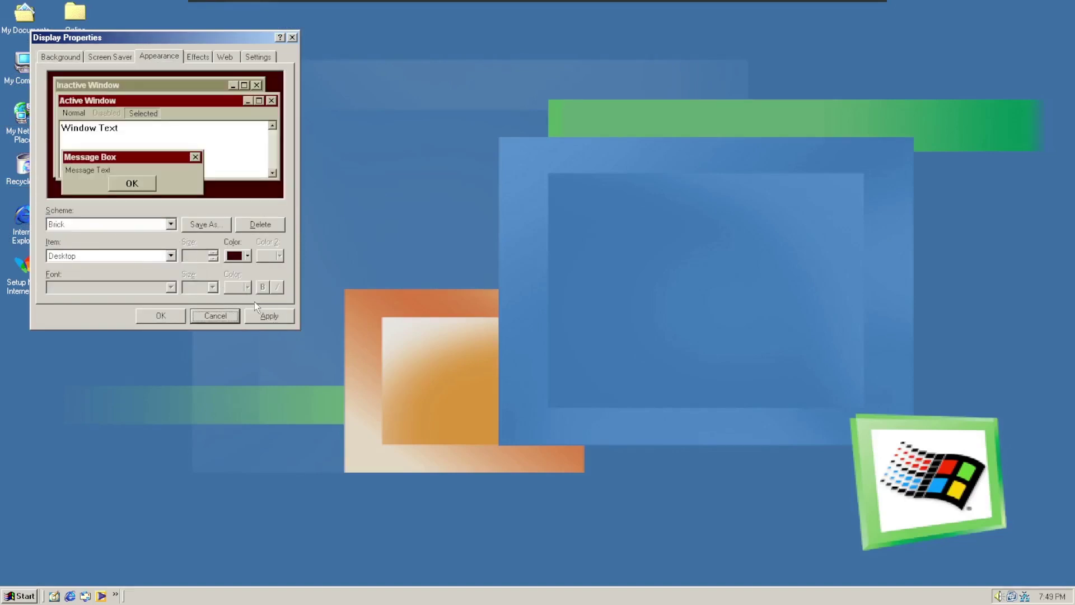
{"action": "key", "text": "Down"}
{"action": "key", "text": "Down"}
{"action": "key", "text": "Down"}
{"action": "key", "text": "Down"}
{"action": "key", "text": "Down"}
{"action": "key", "text": "Down"}
{"action": "key", "text": "Down"}
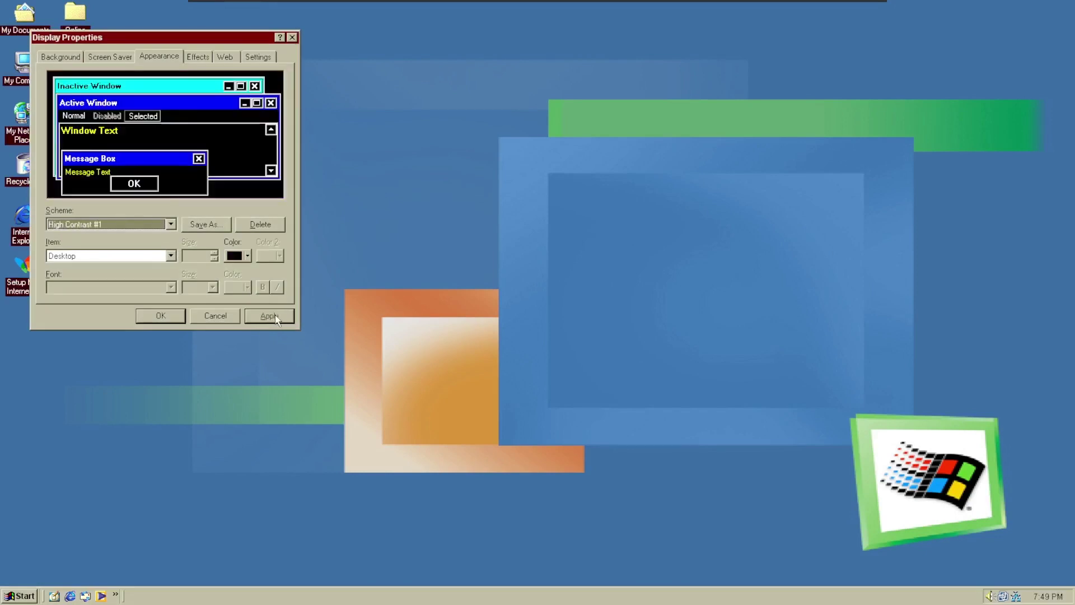
{"action": "key", "text": "Down"}
{"action": "key", "text": "Down"}
{"action": "key", "text": "Down"}
{"action": "key", "text": "Down"}
{"action": "key", "text": "Down"}
{"action": "key", "text": "Down"}
{"action": "key", "text": "Down"}
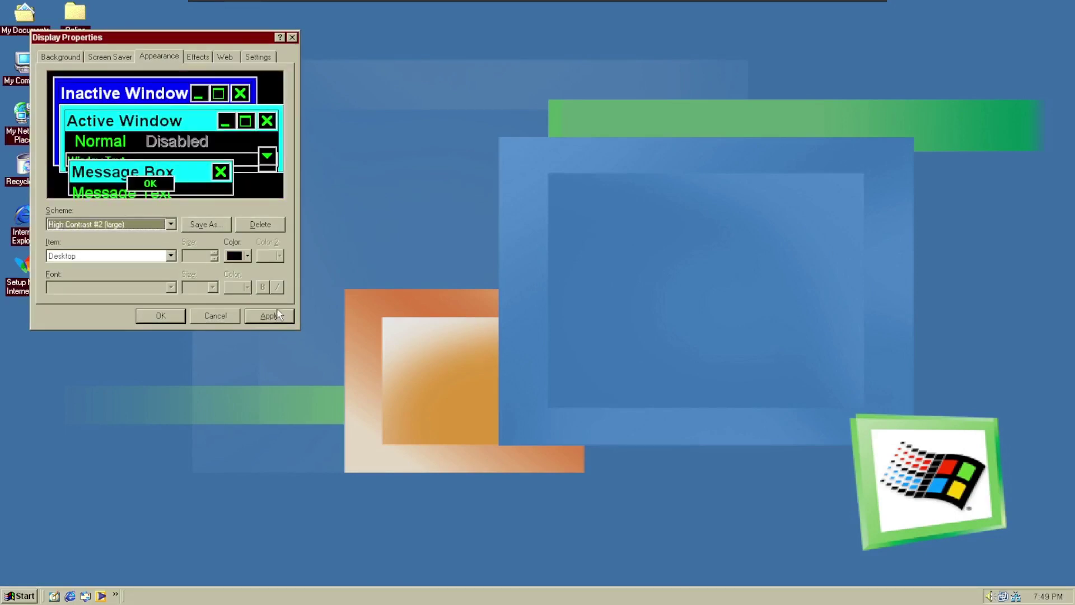
{"action": "key", "text": "Down"}
{"action": "key", "text": "Down"}
{"action": "key", "text": "Down"}
{"action": "key", "text": "Down"}
{"action": "key", "text": "Down"}
{"action": "key", "text": "Down"}
{"action": "key", "text": "Down"}
{"action": "key", "text": "Down"}
{"action": "key", "text": "Down"}
{"action": "key", "text": "Down"}
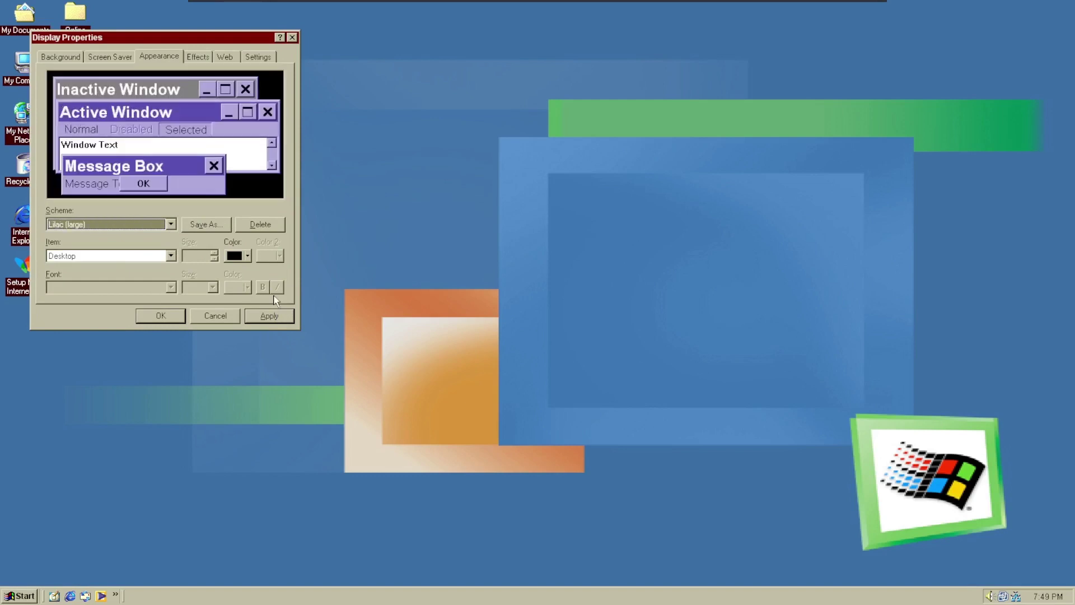
{"action": "key", "text": "Down"}
{"action": "key", "text": "Down"}
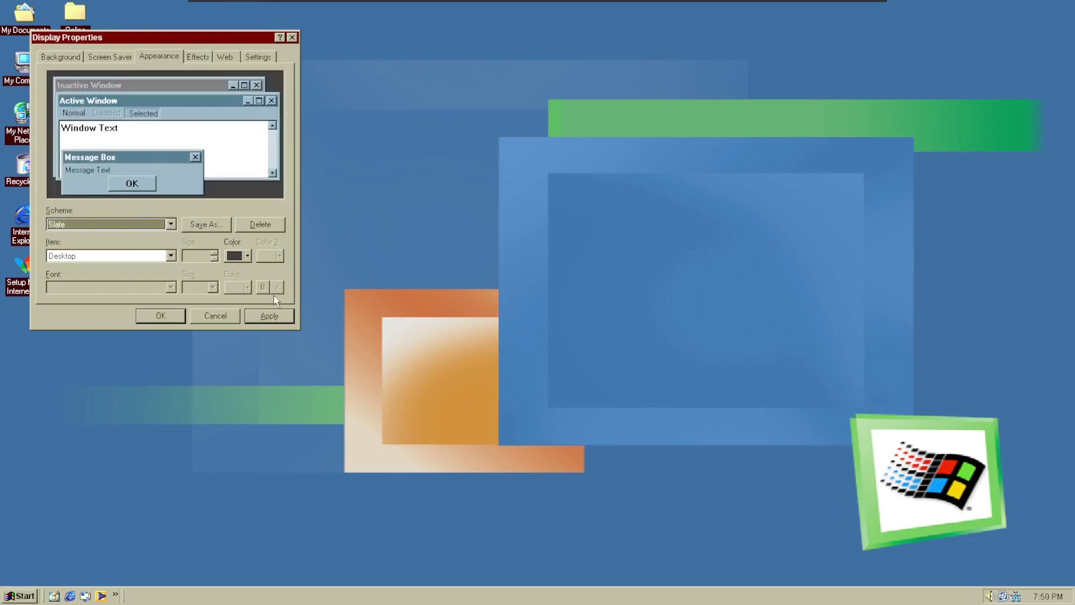
{"action": "left_click", "coordinate": [270, 317]}
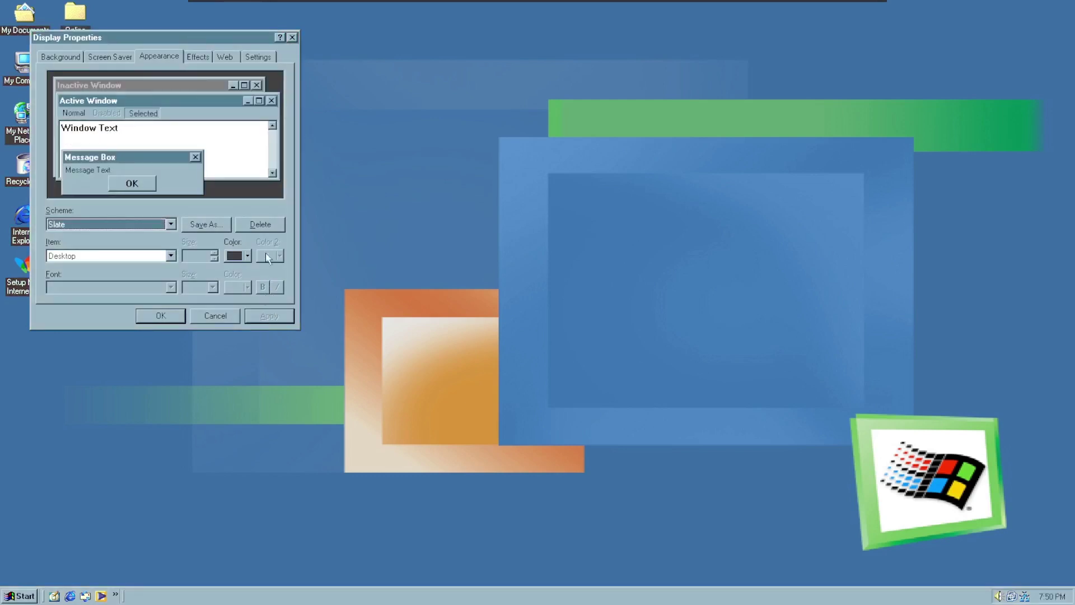
Step: Enable 'Show window contents while dragging', apply it, and close Display Properties with OK
{"action": "left_click", "coordinate": [198, 56]}
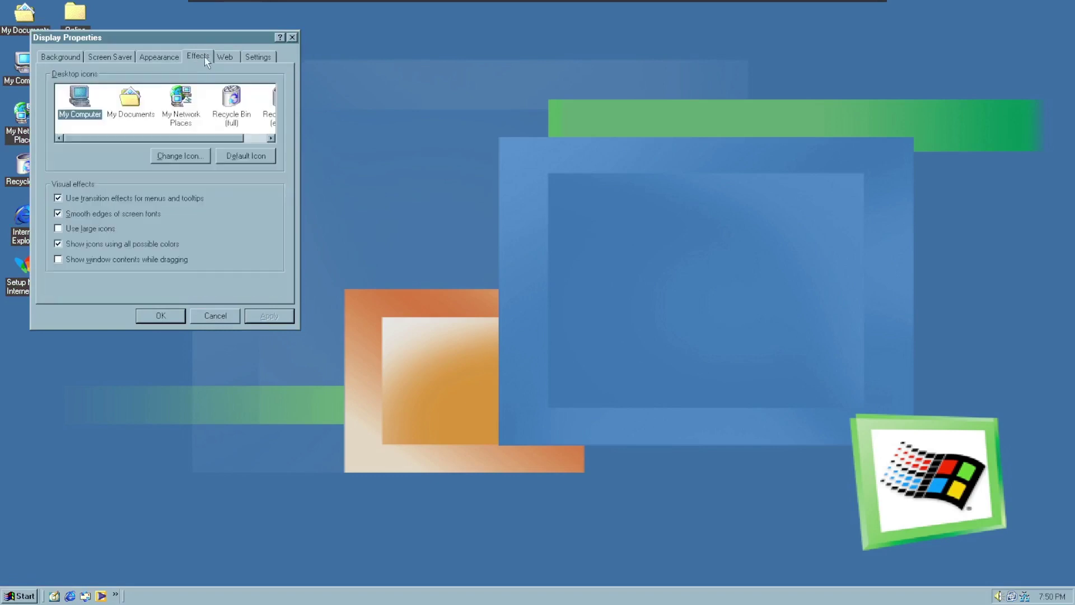
{"action": "left_click", "coordinate": [91, 257]}
{"action": "left_click", "coordinate": [270, 316]}
{"action": "left_click_drag", "start_coordinate": [190, 37], "coordinate": [491, 143]}
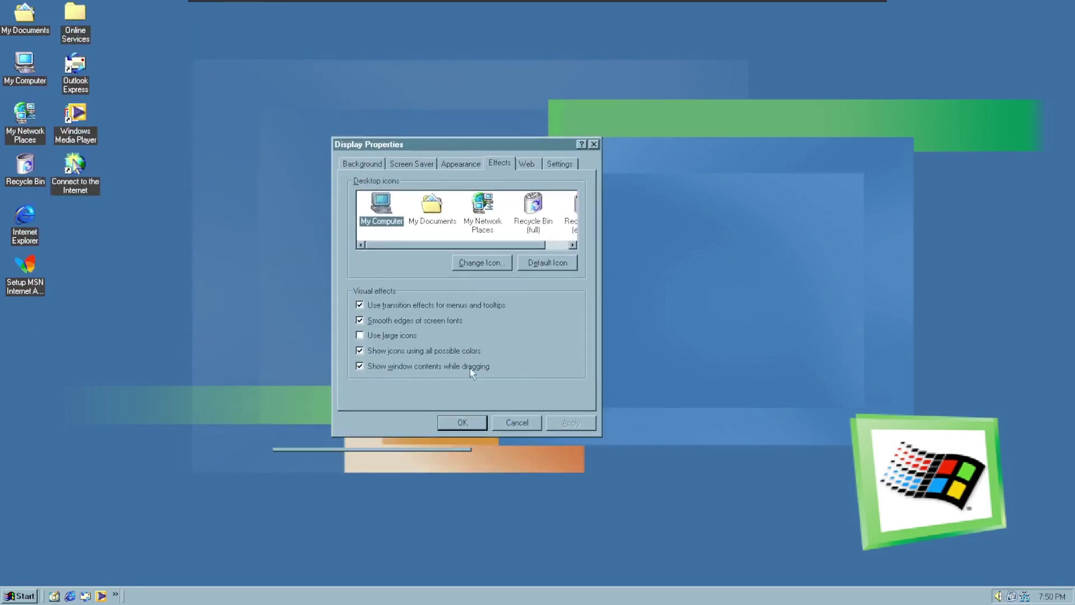
{"action": "left_click", "coordinate": [455, 426]}
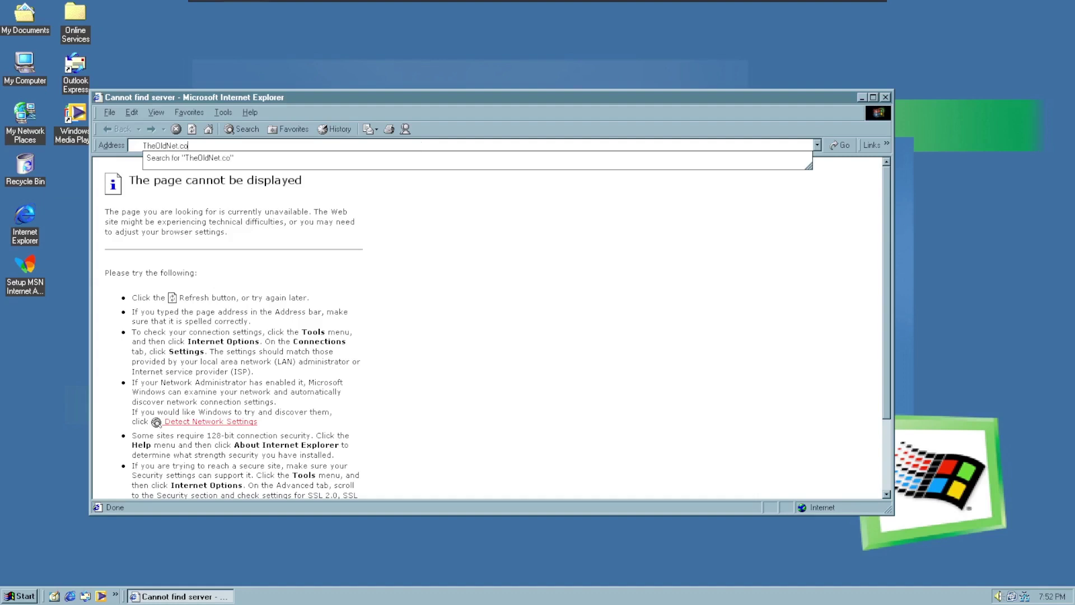
Step: Retry loading TheOldNet.com, then close Internet Explorer when it can't connect
{"action": "key", "text": "Return"}
{"action": "key", "text": "Return"}
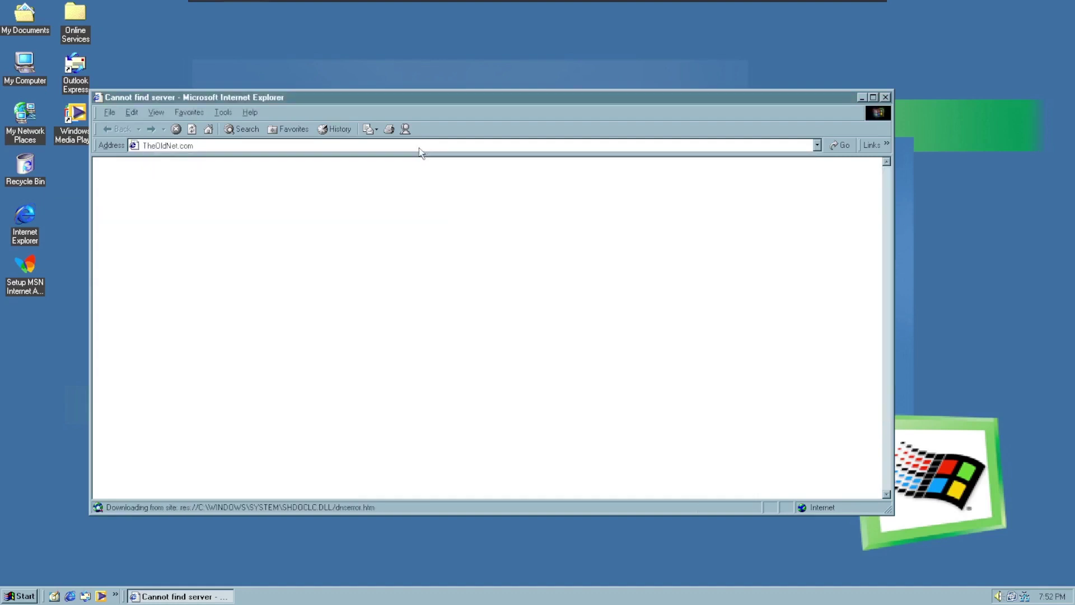
{"action": "left_click", "coordinate": [389, 145]}
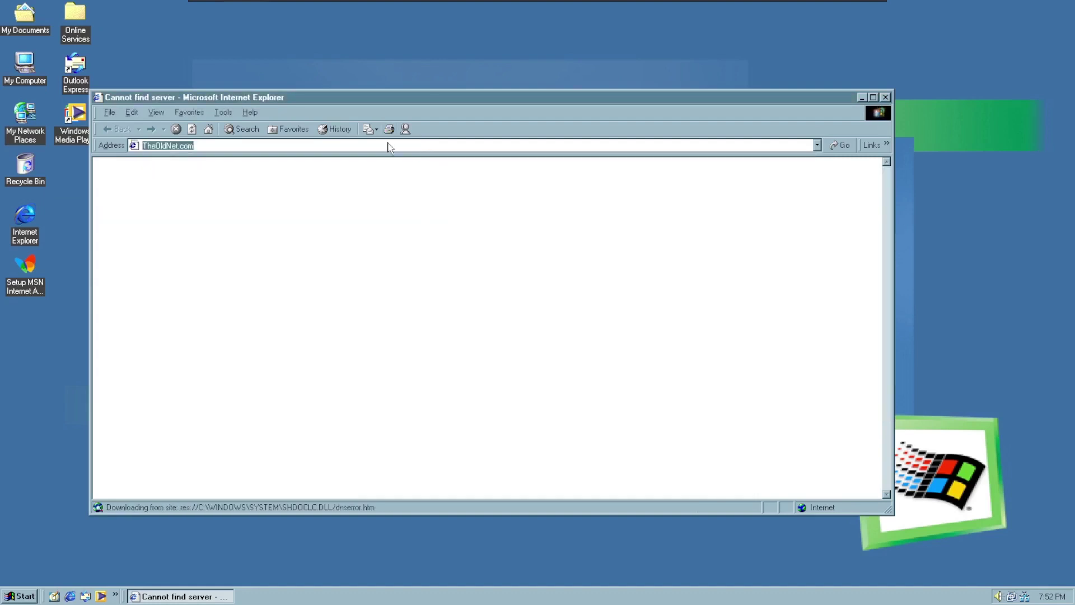
{"action": "key", "text": "Return"}
{"action": "key", "text": "Return"}
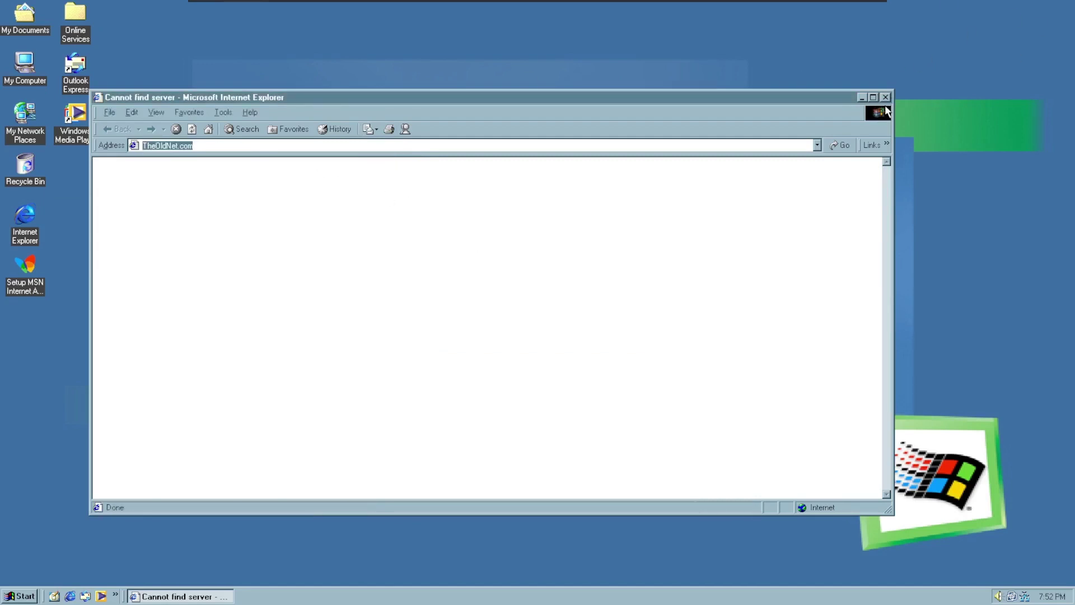
{"action": "left_click", "coordinate": [886, 98]}
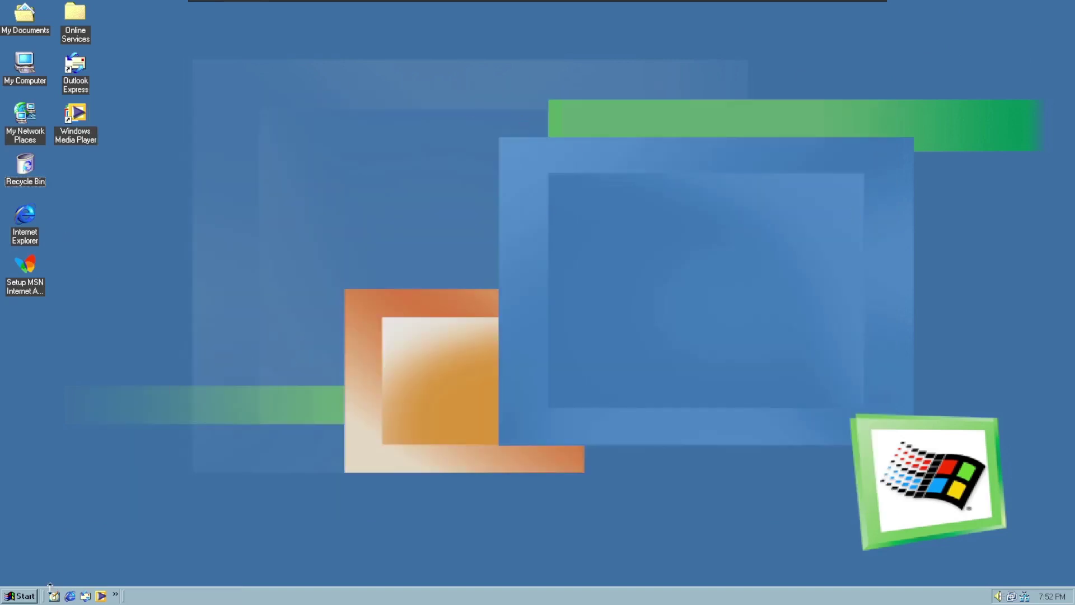
Step: Launch Pinball from Start > Programs > Games
{"action": "left_click", "coordinate": [20, 597]}
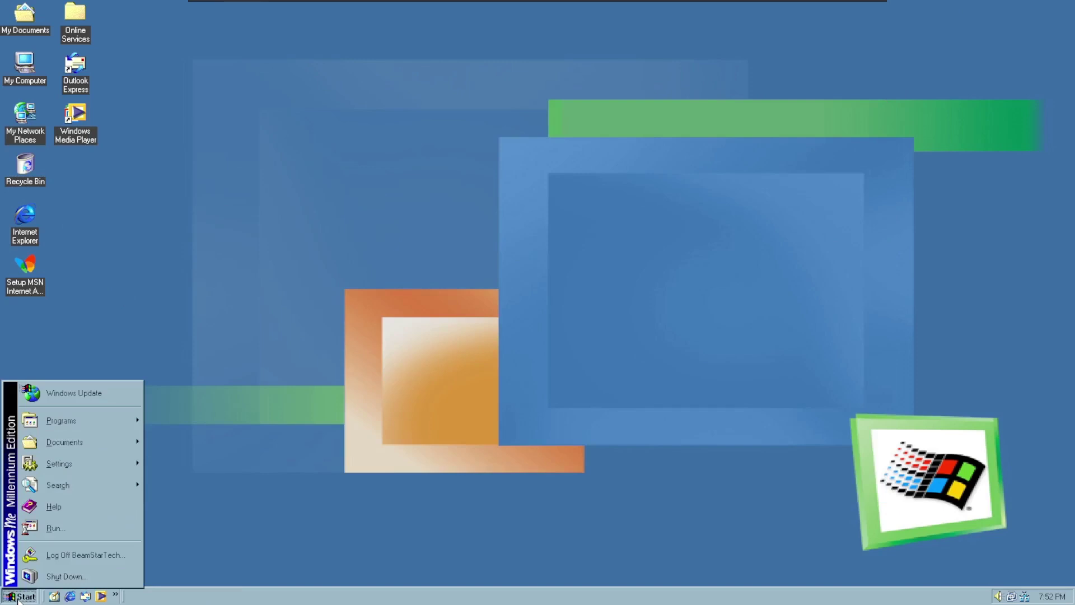
{"action": "mouse_move", "coordinate": [92, 421]}
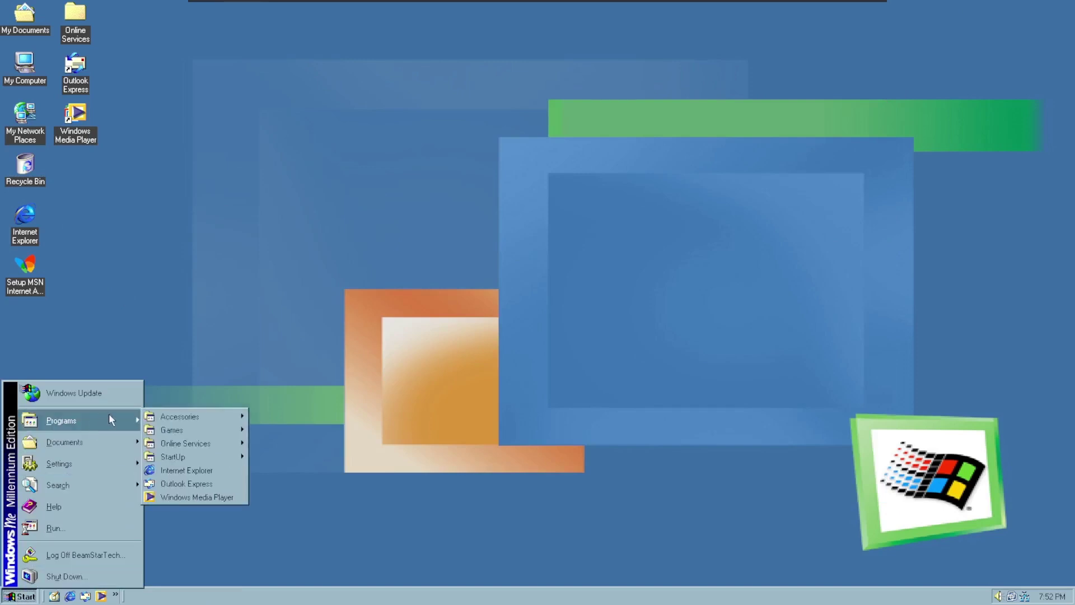
{"action": "mouse_move", "coordinate": [168, 423]}
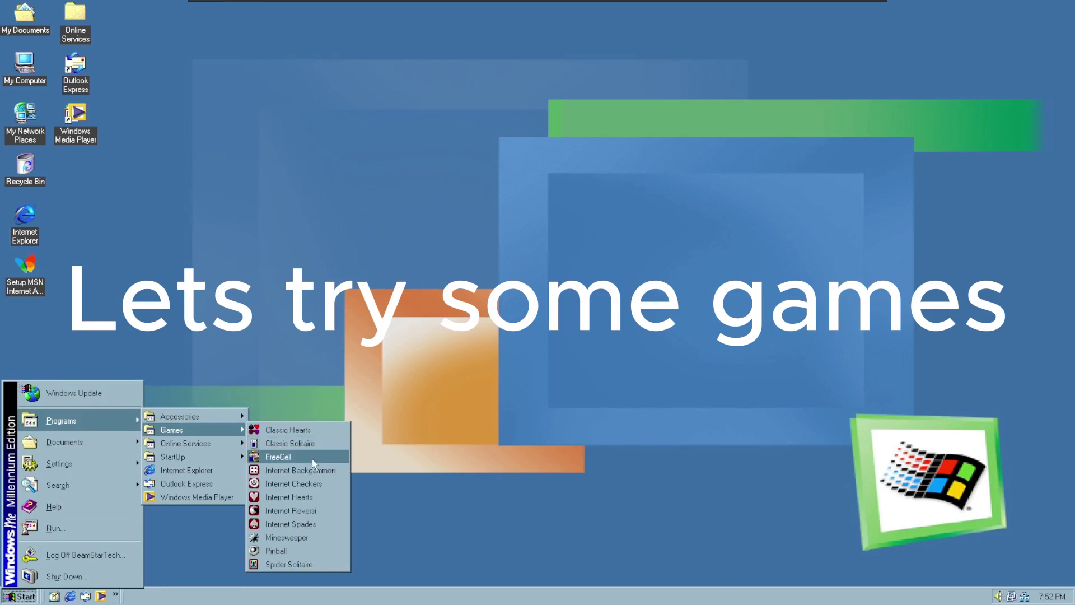
{"action": "left_click", "coordinate": [306, 546]}
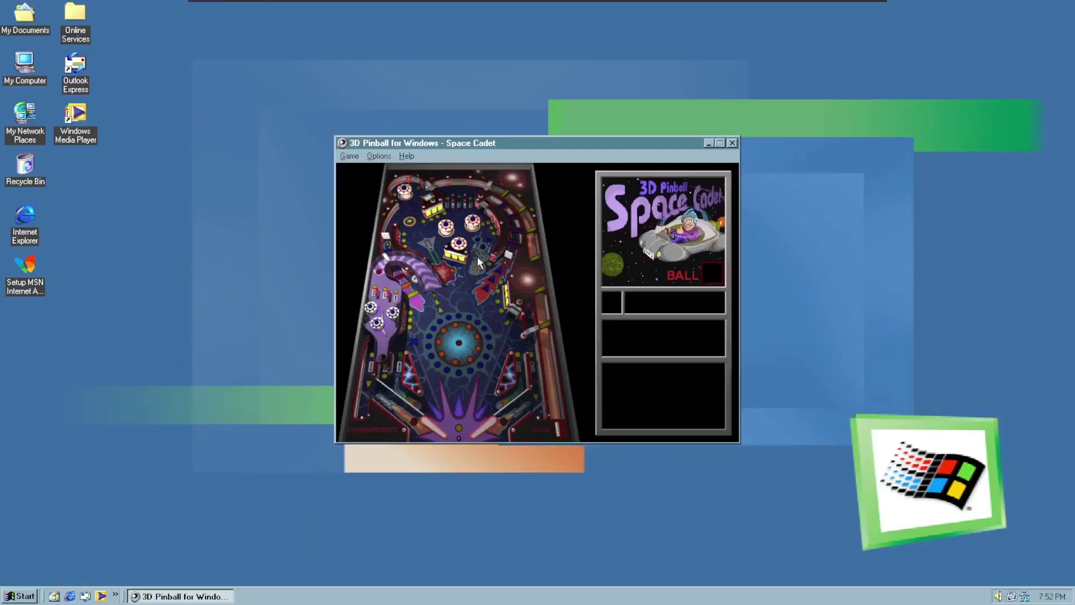
Step: Start a new Pinball game and play the first ball with the Z and / flippers
{"action": "left_click", "coordinate": [350, 155]}
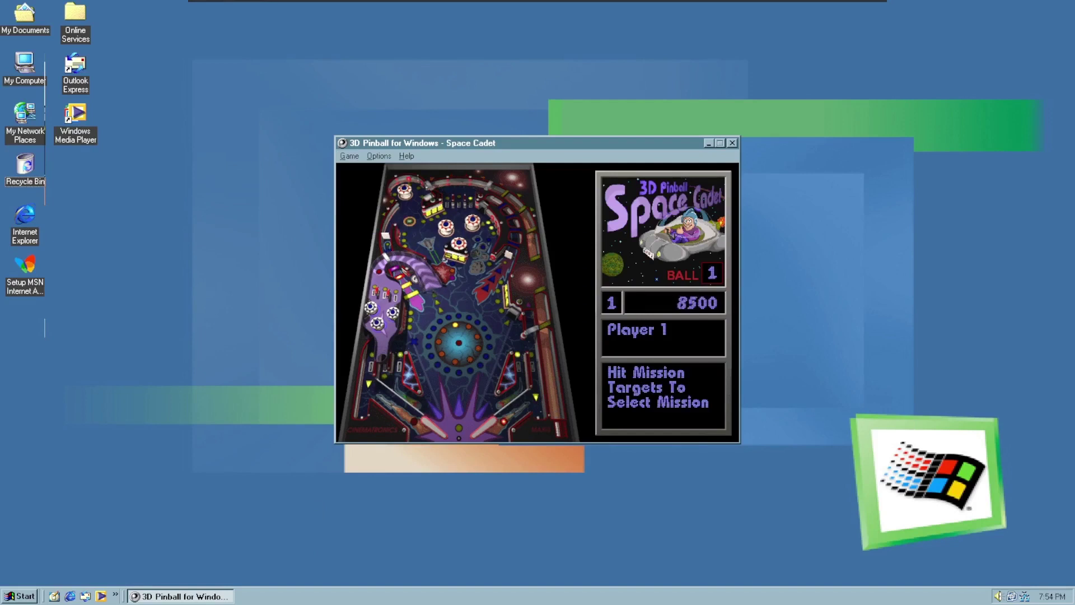
{"action": "key", "text": "slash"}
{"action": "key", "text": "slash"}
{"action": "key", "text": "z"}
{"action": "key", "text": "slash"}
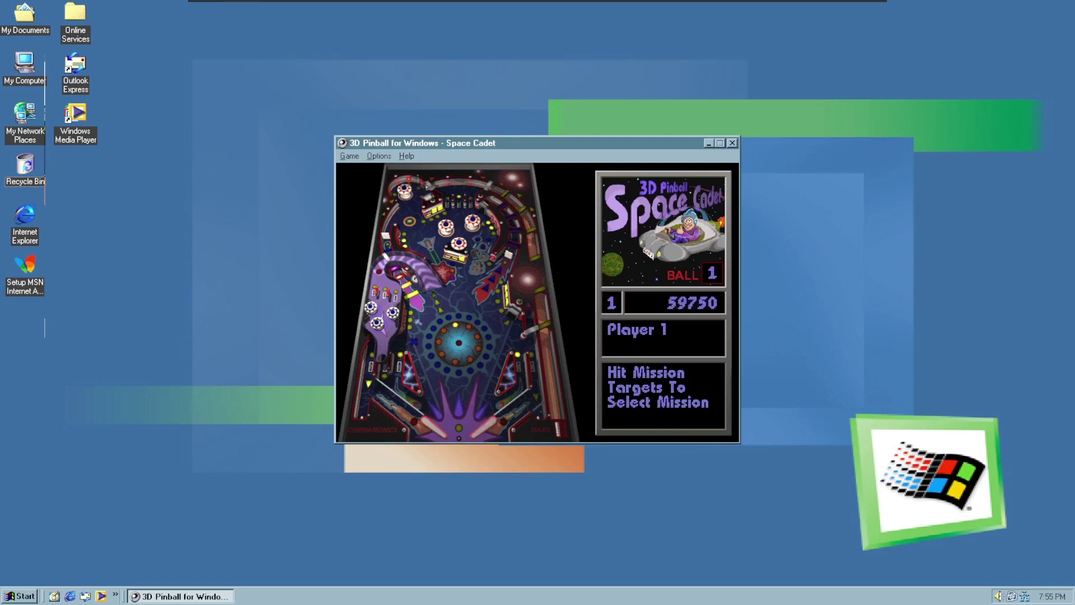
{"action": "key", "text": "z"}
{"action": "key", "text": "slash"}
{"action": "key", "text": "z"}
{"action": "key", "text": "slash"}
{"action": "left_click_drag", "start_coordinate": [667, 140], "coordinate": [667, 141]}
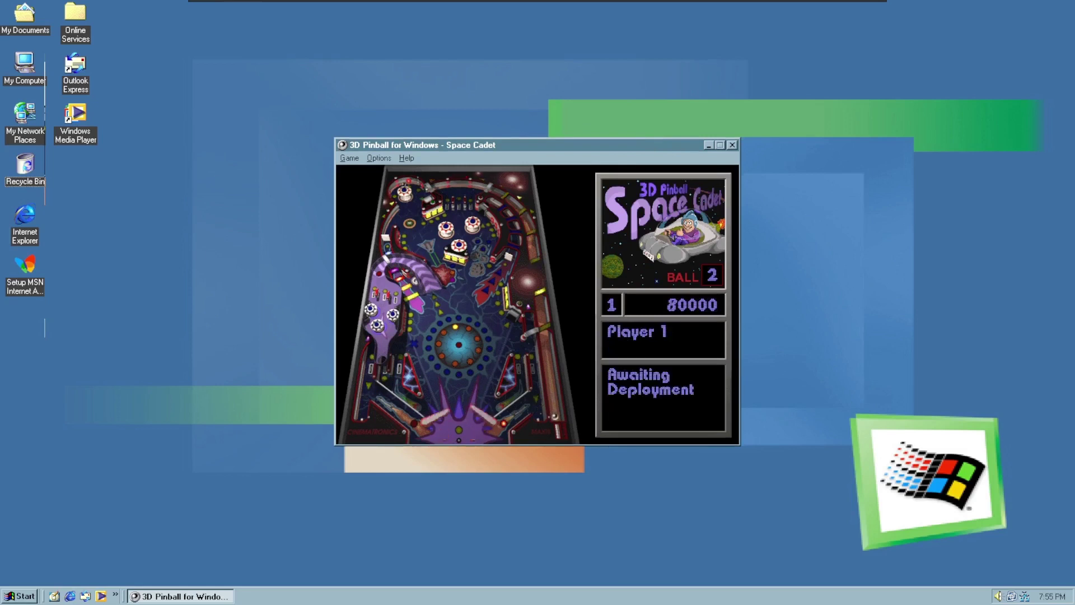
Step: Keep working the Z and / flippers while the score reaches 80000
{"action": "key", "text": "z"}
{"action": "key", "text": "slash"}
{"action": "key", "text": "z"}
{"action": "key", "text": "slash"}
{"action": "key", "text": "z"}
{"action": "key", "text": "slash"}
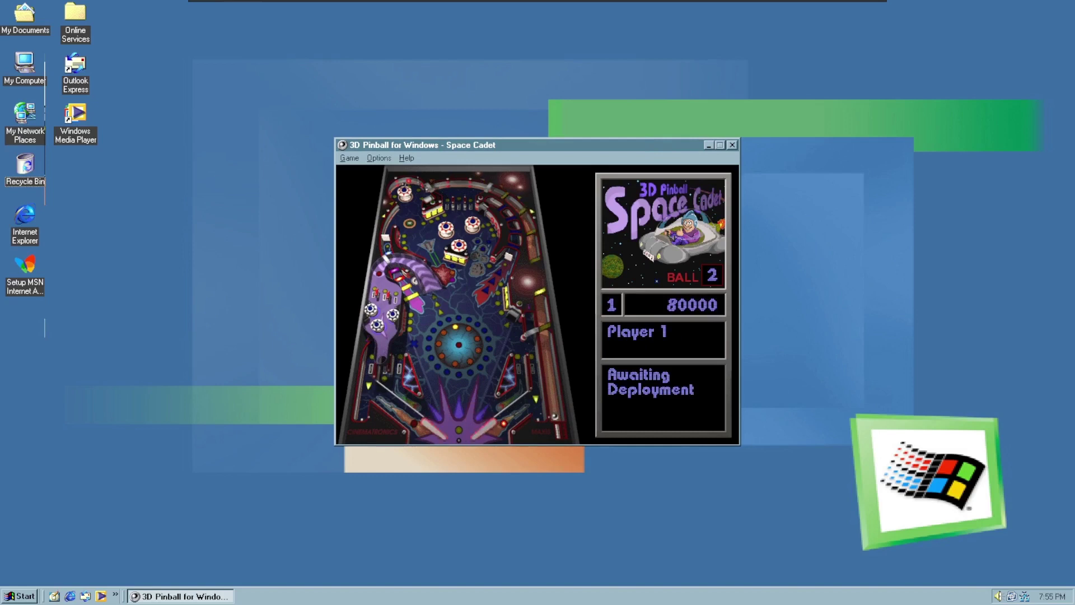
{"action": "key", "text": "z"}
{"action": "key", "text": "slash"}
{"action": "key", "text": "z"}
{"action": "key", "text": "slash"}
{"action": "key", "text": "z"}
{"action": "key", "text": "slash"}
{"action": "key", "text": "z"}
{"action": "key", "text": "slash"}
{"action": "key", "text": "z"}
{"action": "key", "text": "slash"}
Step: Close Pinball and start a new Spider Solitaire game at the default difficulty
{"action": "left_click", "coordinate": [732, 145]}
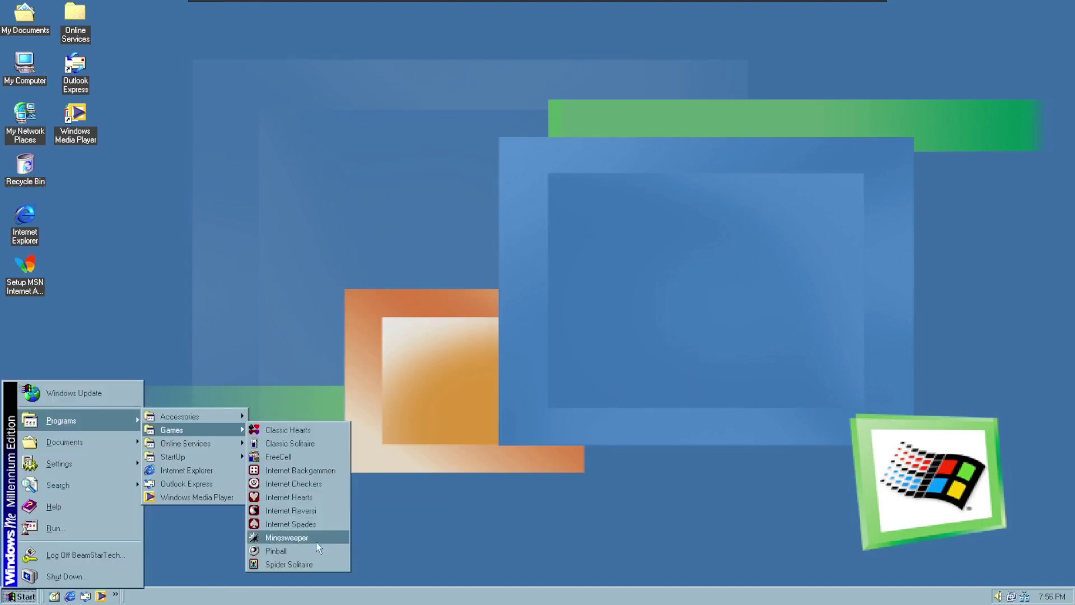
{"action": "left_click", "coordinate": [316, 541]}
{"action": "key", "text": "Return"}
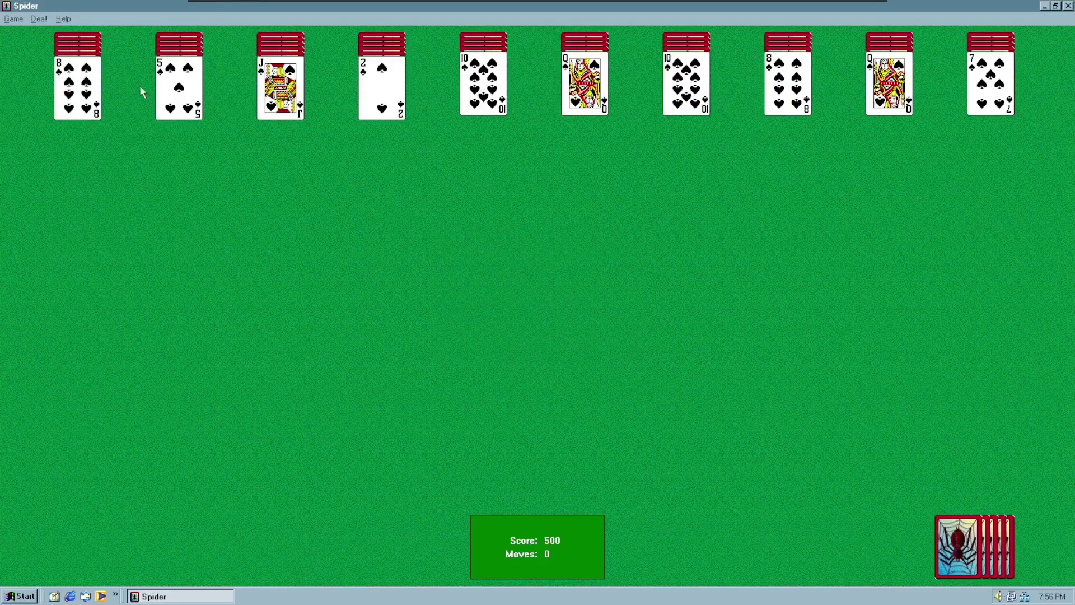
Step: Deal a row, then move the Jack onto the Queen and the Queen–Jack pair onto column 10's King
{"action": "left_click", "coordinate": [1004, 538]}
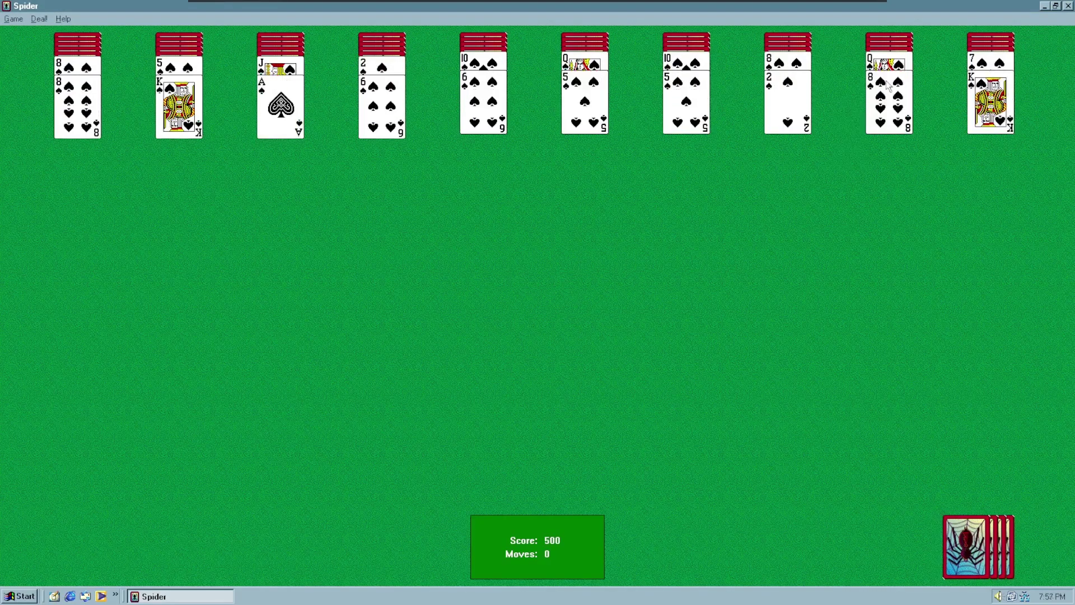
{"action": "left_click_drag", "start_coordinate": [577, 98], "coordinate": [476, 116]}
{"action": "left_click_drag", "start_coordinate": [179, 107], "coordinate": [587, 107]}
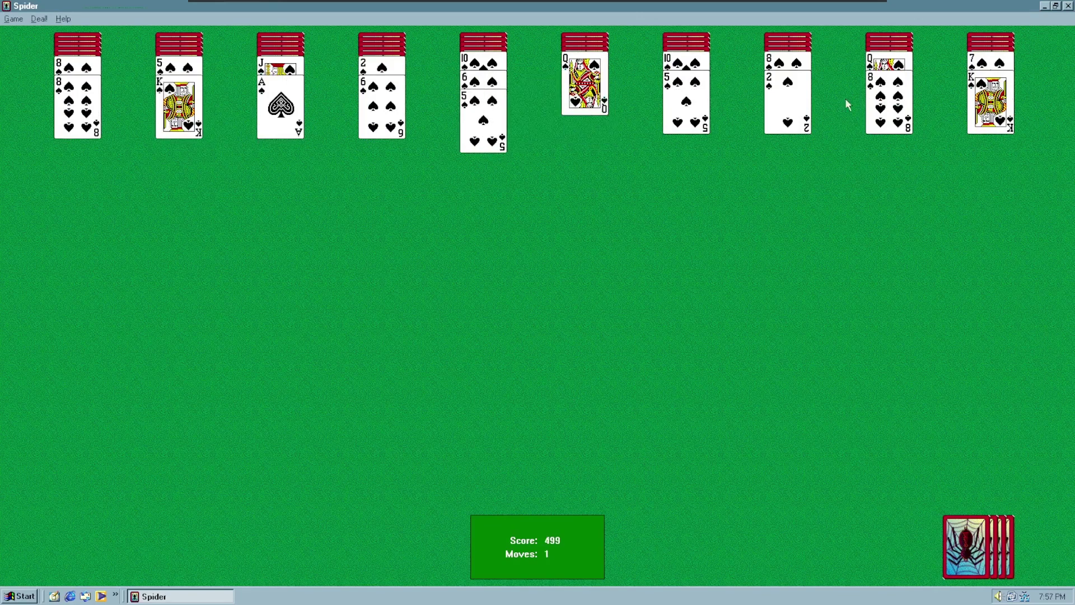
{"action": "left_click_drag", "start_coordinate": [281, 104], "coordinate": [624, 195]}
{"action": "left_click_drag", "start_coordinate": [588, 84], "coordinate": [577, 109]}
{"action": "left_click_drag", "start_coordinate": [182, 103], "coordinate": [578, 145]}
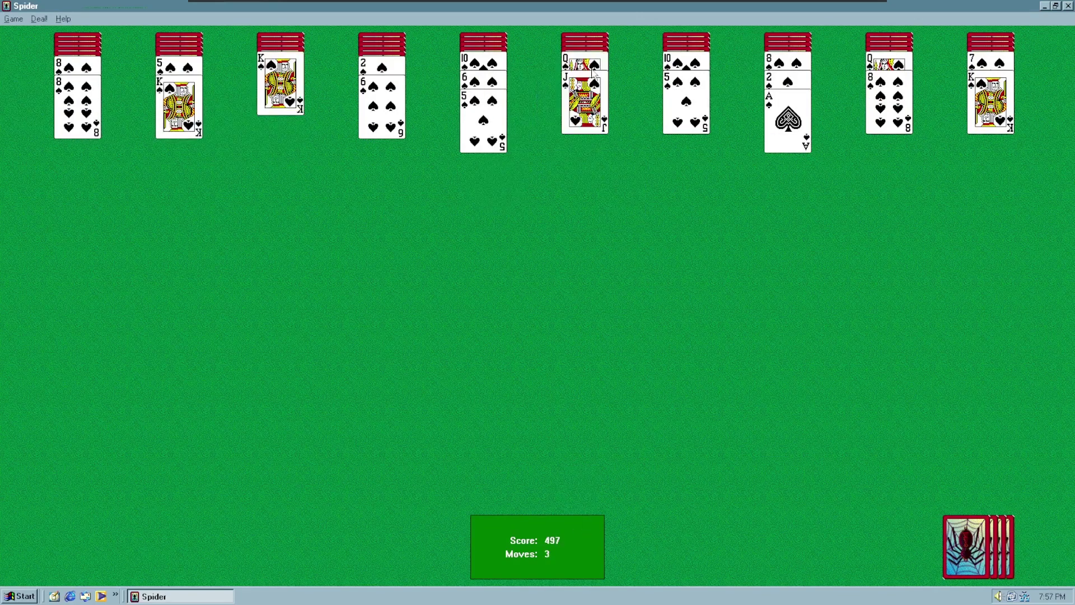
{"action": "left_click_drag", "start_coordinate": [585, 73], "coordinate": [761, 100]}
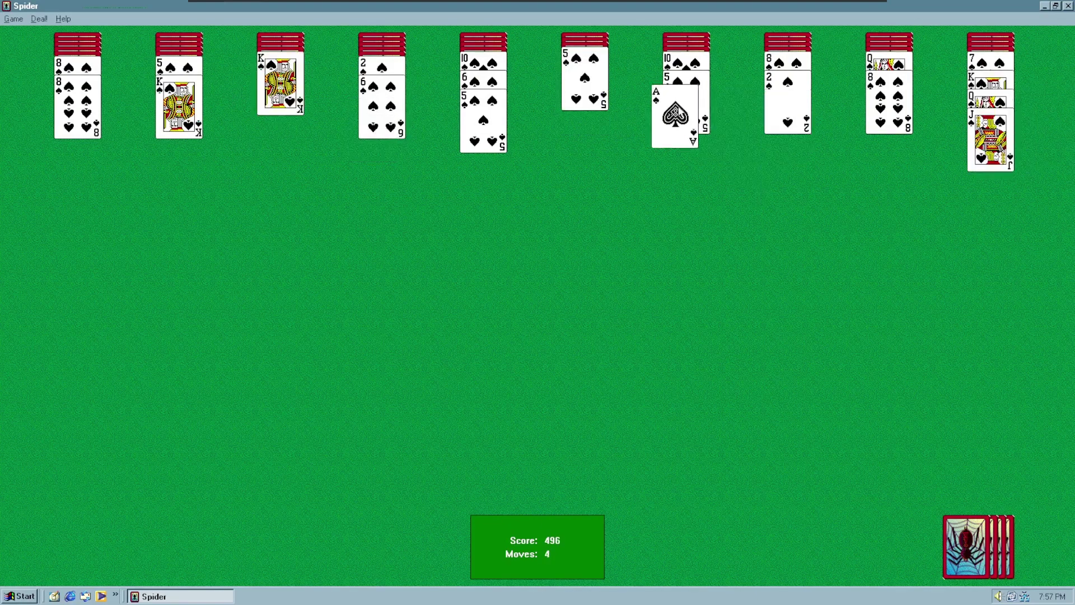
Step: Build spade runs: 5 onto column 4's 6, 6 onto column 2's 7, 7 onto column 9's 8
{"action": "left_click_drag", "start_coordinate": [975, 68], "coordinate": [770, 109]}
{"action": "left_click_drag", "start_coordinate": [888, 83], "coordinate": [694, 112]}
{"action": "left_click_drag", "start_coordinate": [598, 101], "coordinate": [392, 140]}
{"action": "left_click", "coordinate": [952, 529]}
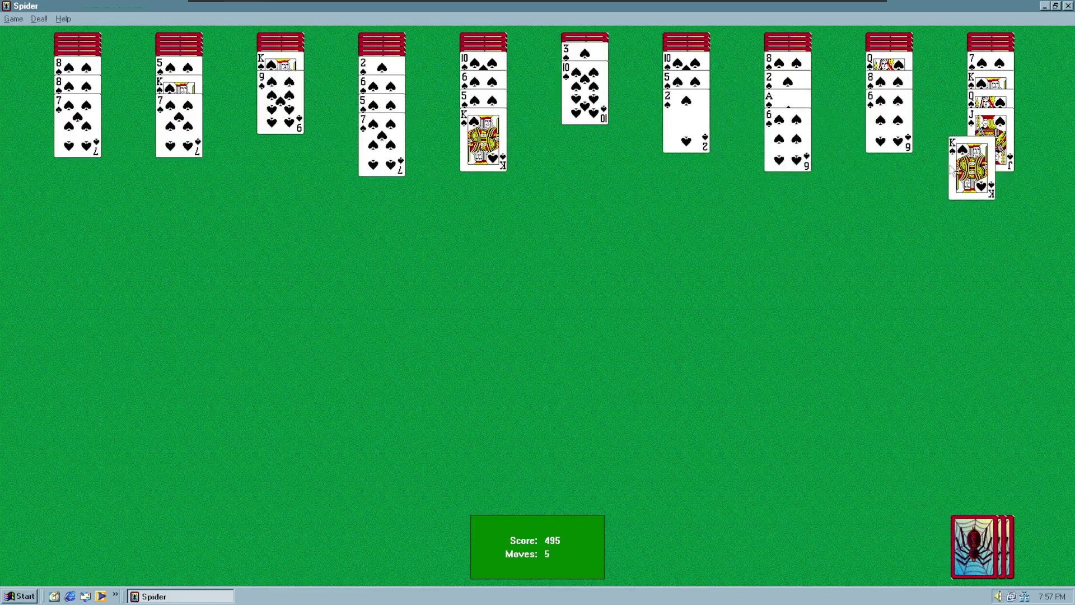
{"action": "left_click_drag", "start_coordinate": [736, 144], "coordinate": [139, 162]}
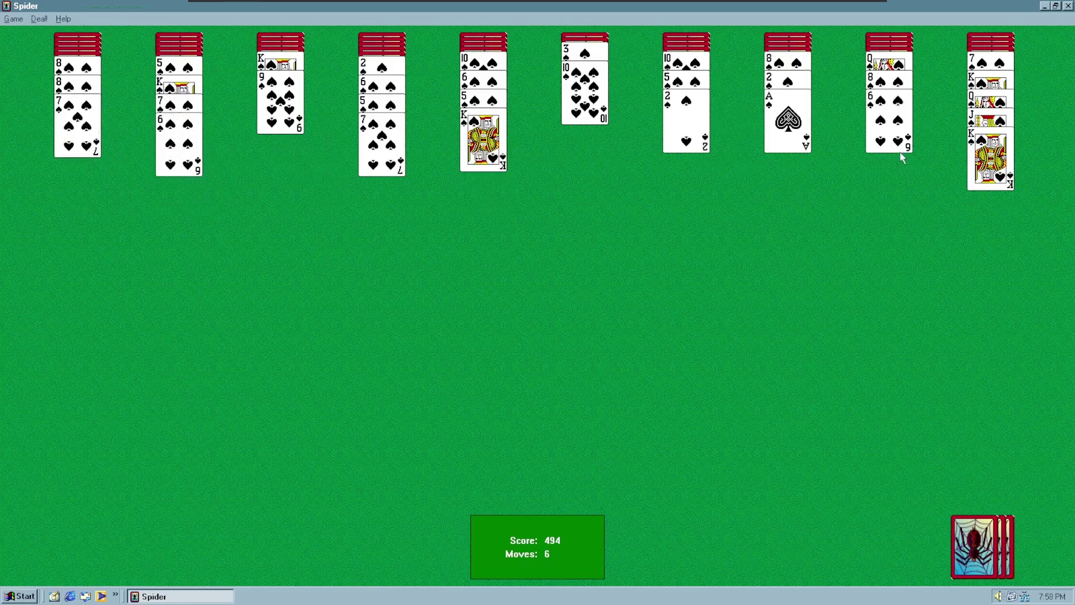
{"action": "left_click_drag", "start_coordinate": [600, 108], "coordinate": [372, 159]}
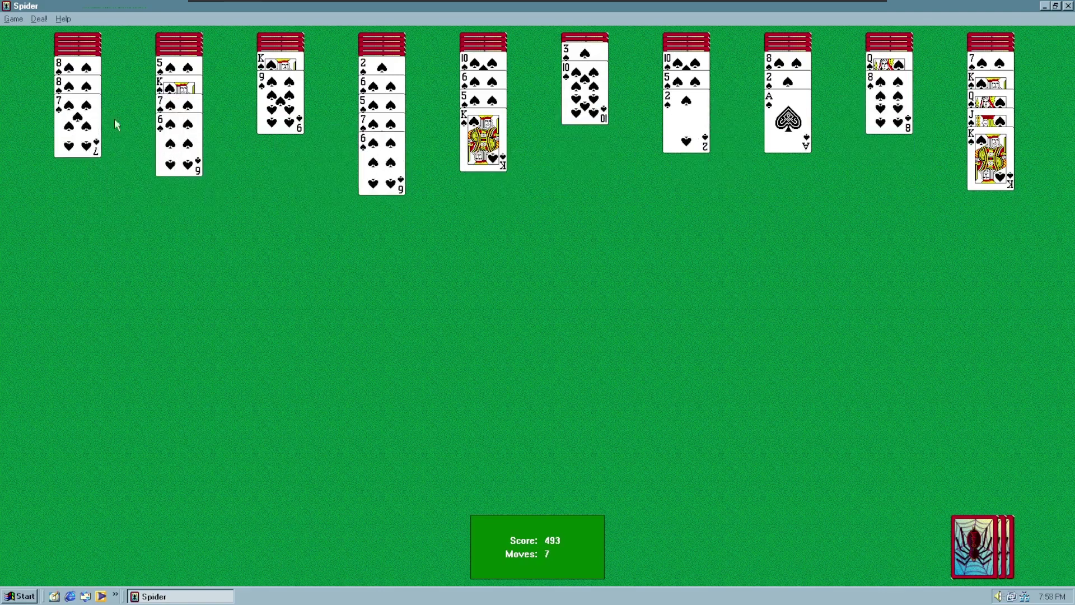
{"action": "left_click_drag", "start_coordinate": [84, 124], "coordinate": [877, 145]}
{"action": "left_click_drag", "start_coordinate": [172, 157], "coordinate": [879, 159]}
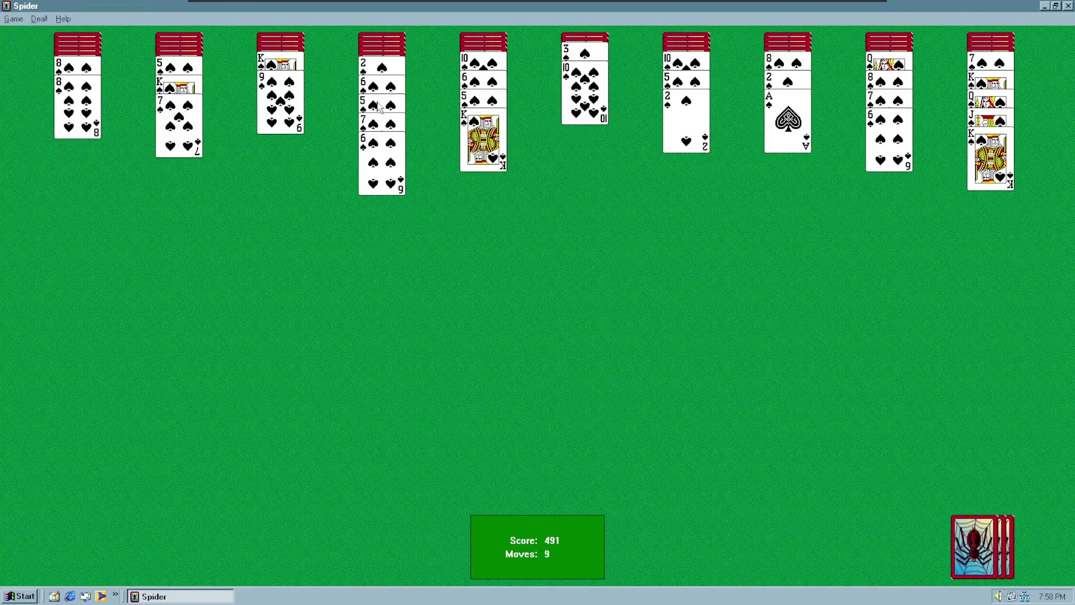
{"action": "left_click_drag", "start_coordinate": [372, 158], "coordinate": [254, 143]}
Step: Deal another row of cards from the stock, then quit Spider Solitaire
{"action": "left_click", "coordinate": [977, 546]}
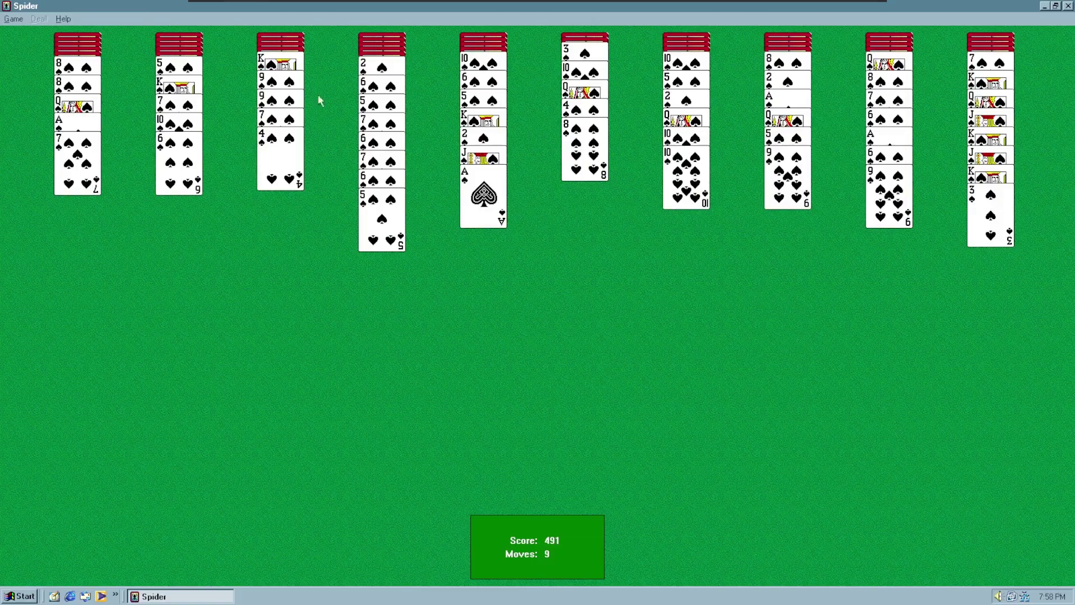
{"action": "left_click", "coordinate": [14, 19]}
{"action": "left_click_drag", "start_coordinate": [78, 184], "coordinate": [578, 161]}
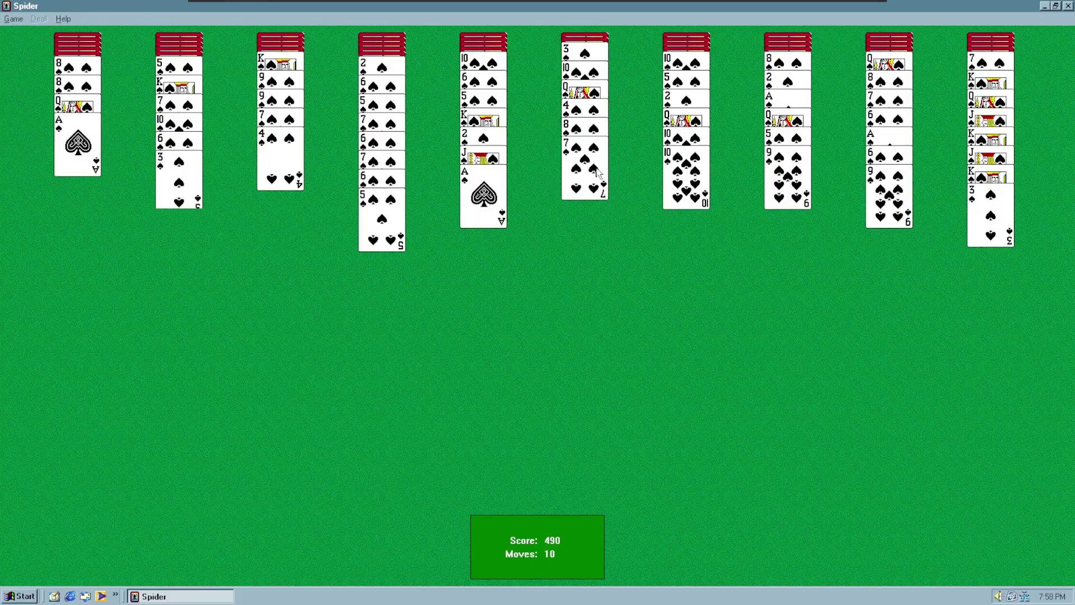
{"action": "key", "text": "alt+F4"}
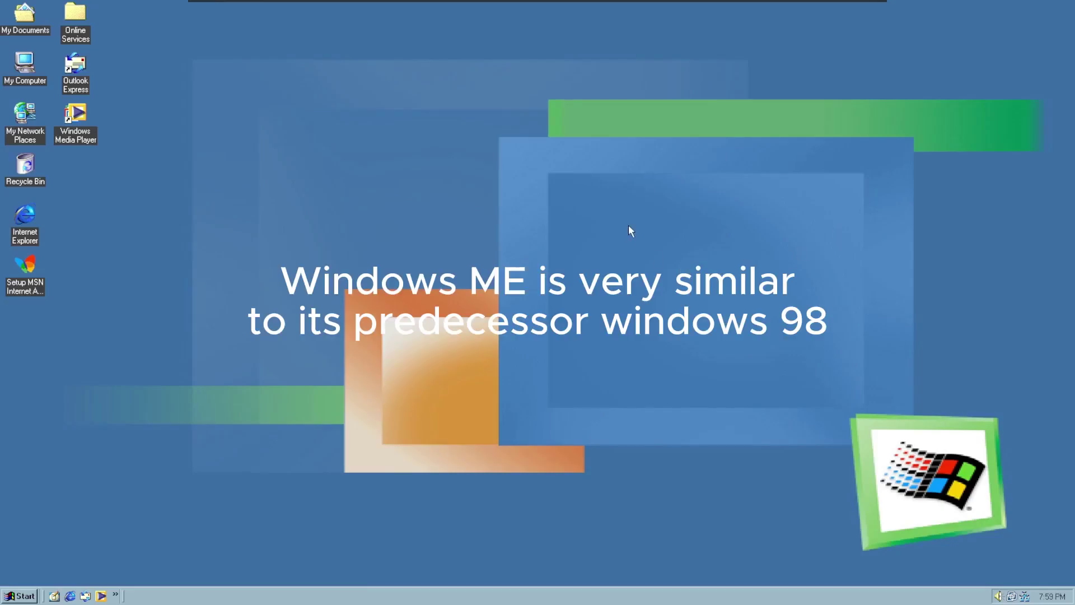